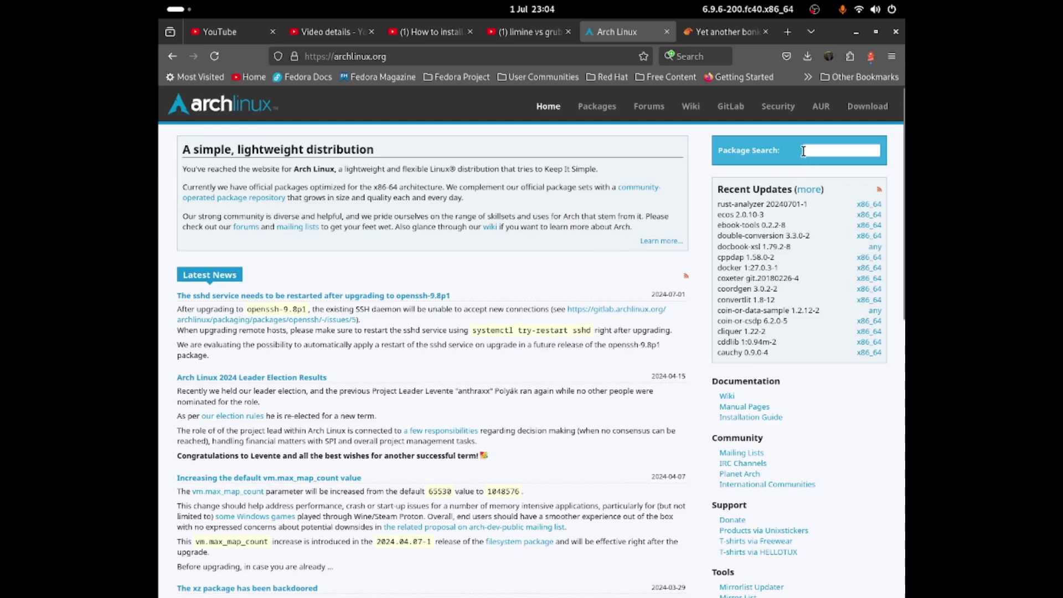
Open the Arch Linux Download page and scroll to the United Kingdom mirror list
{"action": "left_click", "coordinate": [853, 115]}
{"action": "scroll", "coordinate": [690, 211], "scroll_direction": "down", "scroll_amount": 5}
{"action": "scroll", "coordinate": [687, 207], "scroll_direction": "down", "scroll_amount": 15}
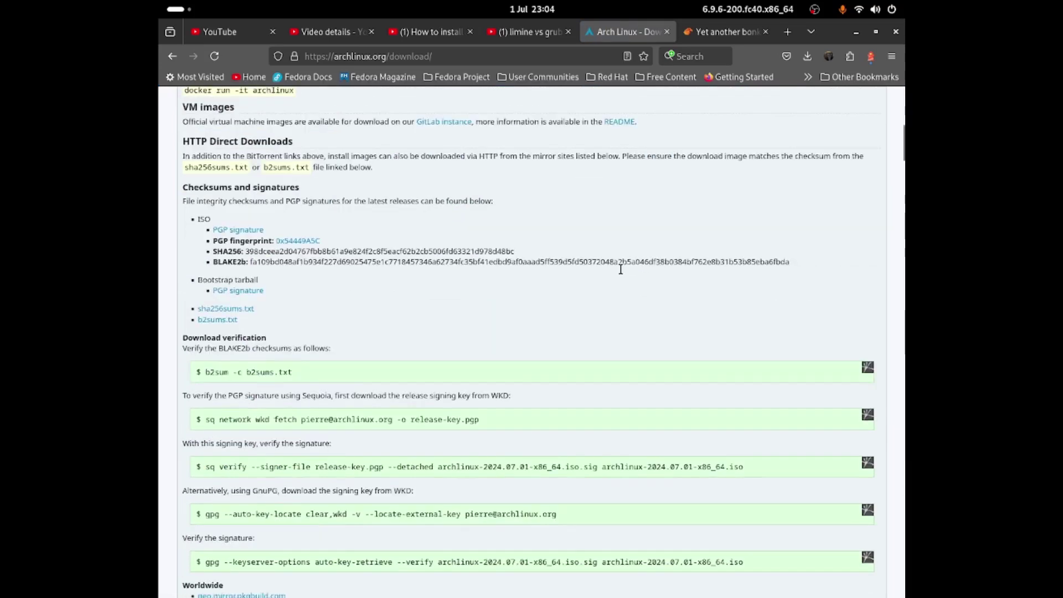
{"action": "scroll", "coordinate": [447, 278], "scroll_direction": "down", "scroll_amount": 15}
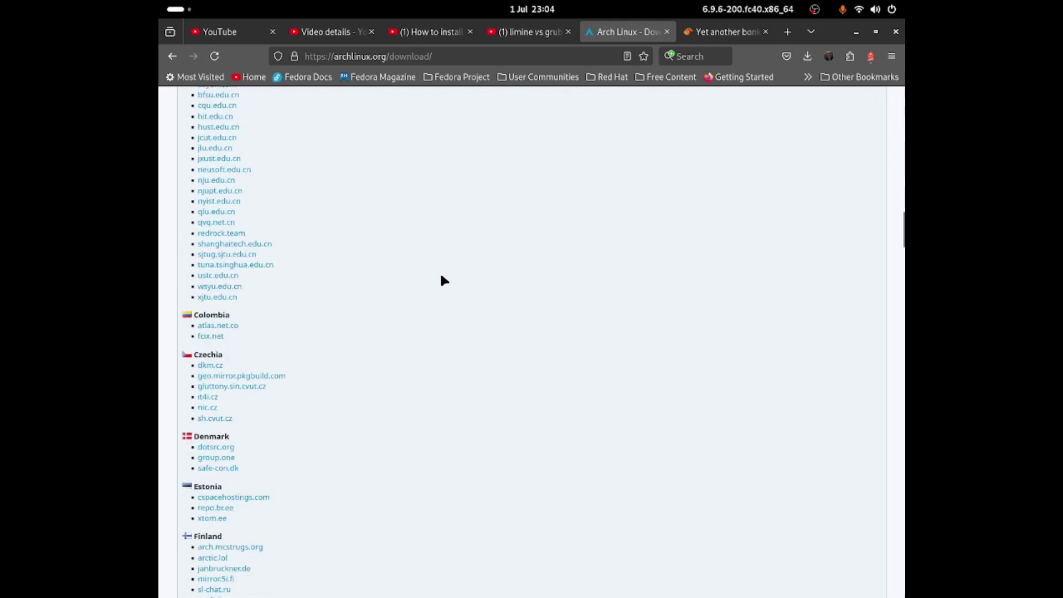
{"action": "scroll", "coordinate": [439, 292], "scroll_direction": "down", "scroll_amount": 15}
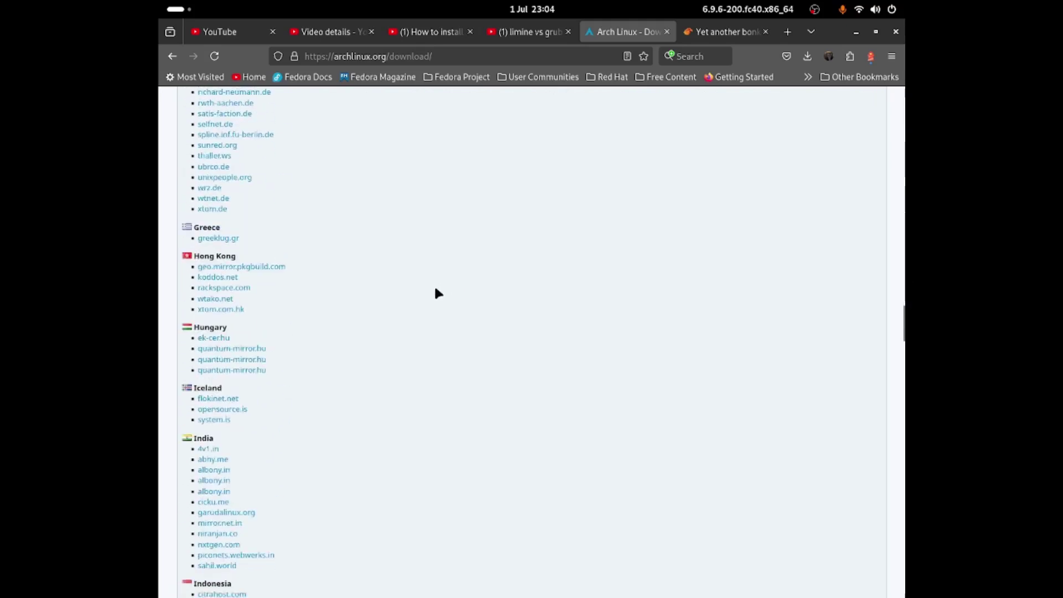
{"action": "scroll", "coordinate": [437, 299], "scroll_direction": "down", "scroll_amount": 15}
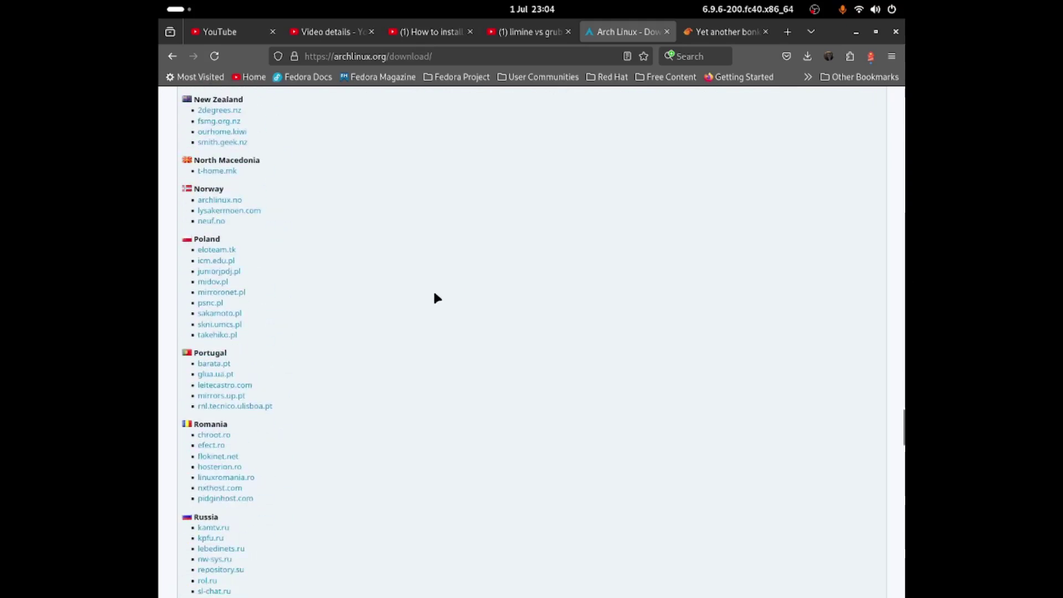
{"action": "scroll", "coordinate": [437, 299], "scroll_direction": "down", "scroll_amount": 15}
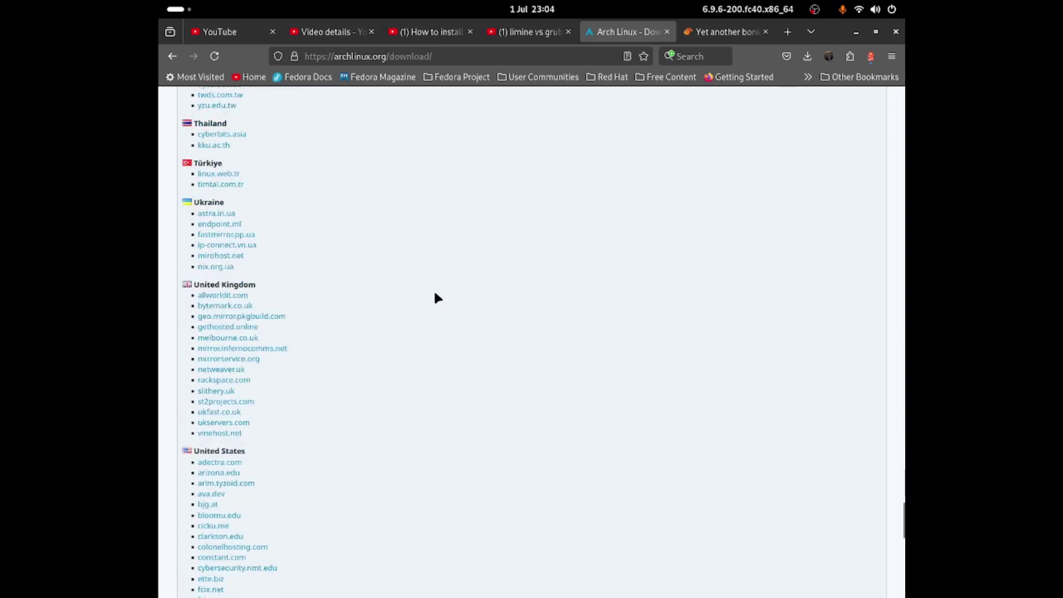
{"action": "scroll", "coordinate": [227, 263], "scroll_direction": "down", "scroll_amount": 5}
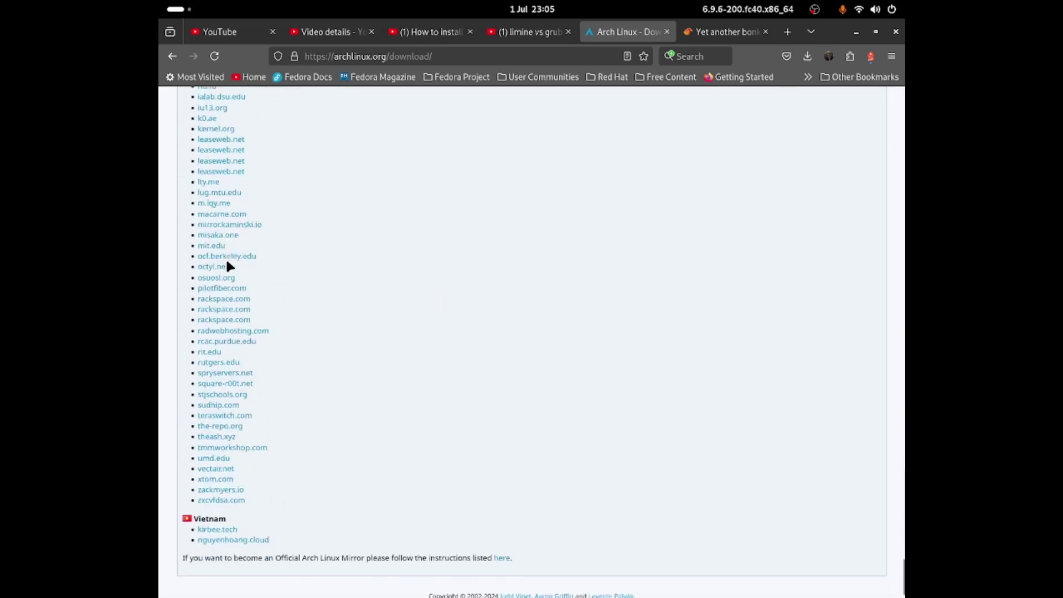
{"action": "scroll", "coordinate": [287, 270], "scroll_direction": "up", "scroll_amount": 9}
{"action": "scroll", "coordinate": [293, 270], "scroll_direction": "up", "scroll_amount": 10}
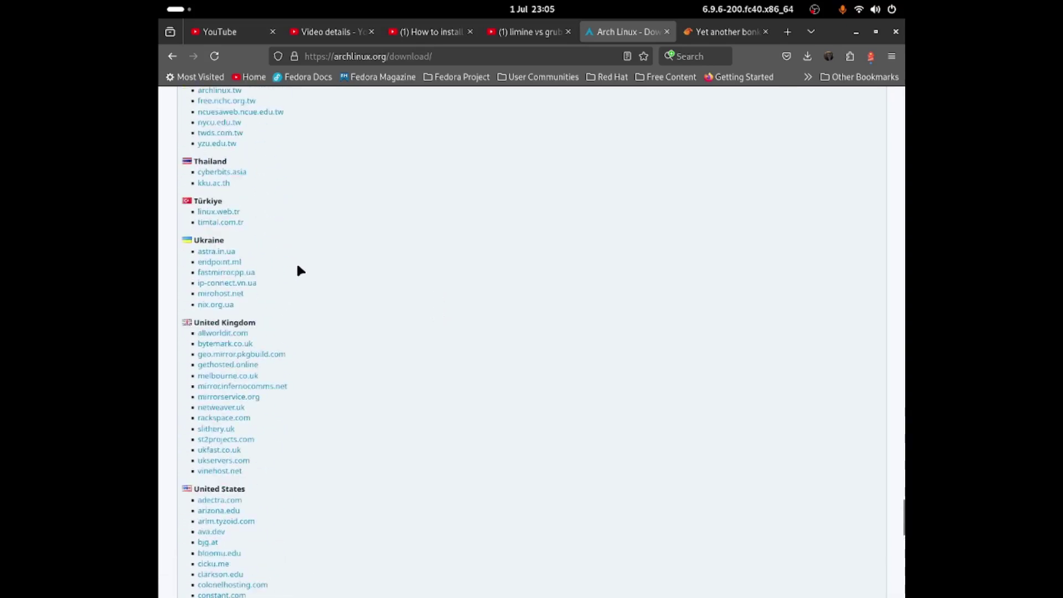
{"action": "scroll", "coordinate": [301, 268], "scroll_direction": "down", "scroll_amount": 5}
Open the UK rackspace.com mirror, then maximize Boxes and start the Arch Linux12 VM
{"action": "left_click", "coordinate": [220, 419]}
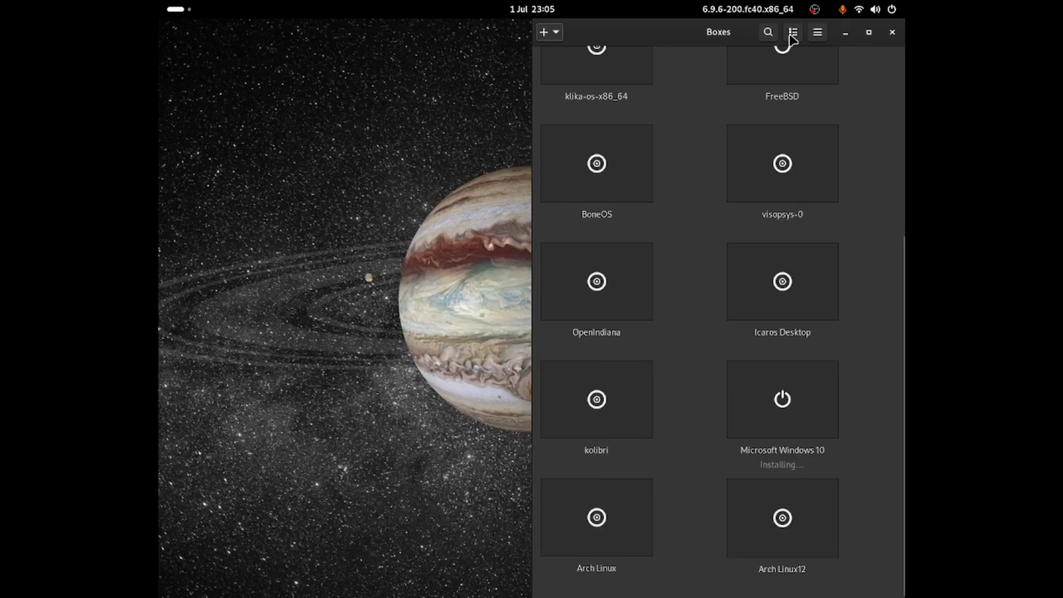
{"action": "double_click", "coordinate": [741, 38]}
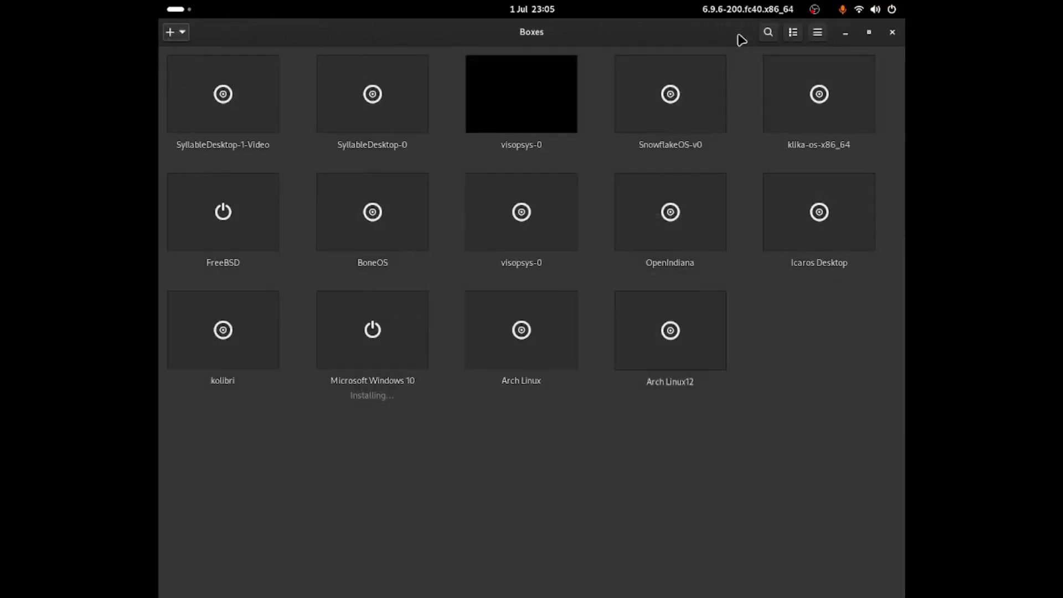
{"action": "left_click", "coordinate": [688, 338]}
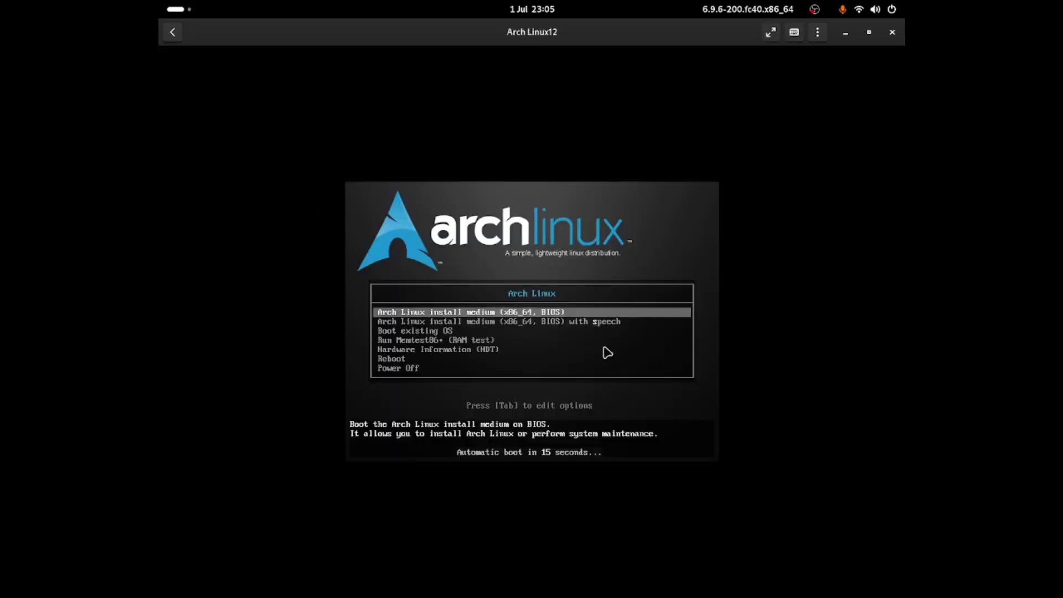
Capture input in the VM, halt the boot countdown and boot the Arch install medium
{"action": "left_click", "coordinate": [602, 351]}
{"action": "key", "text": "Down"}
{"action": "key", "text": "Up"}
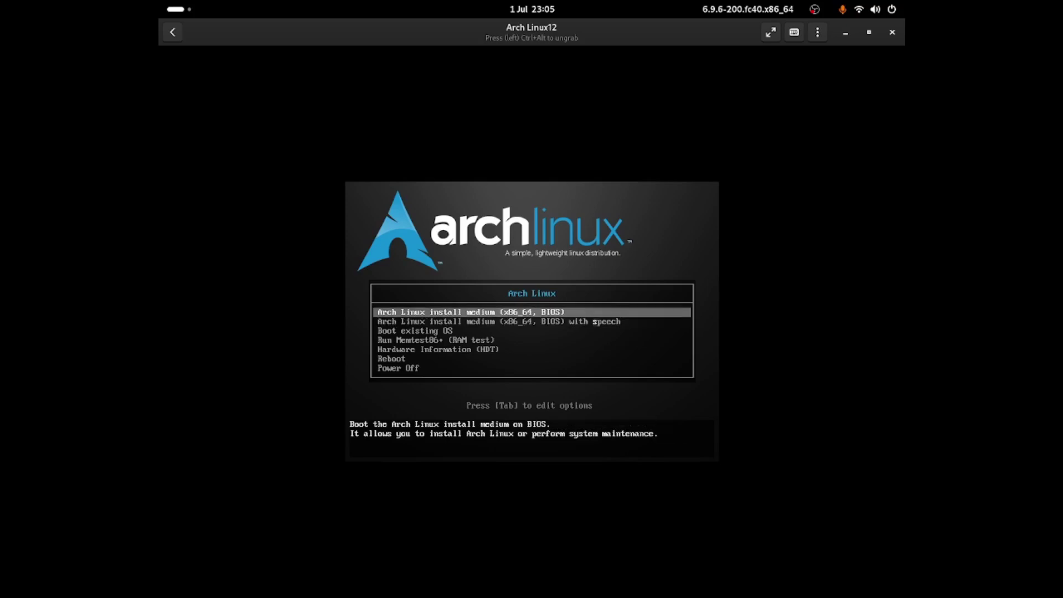
{"action": "key", "text": "Return"}
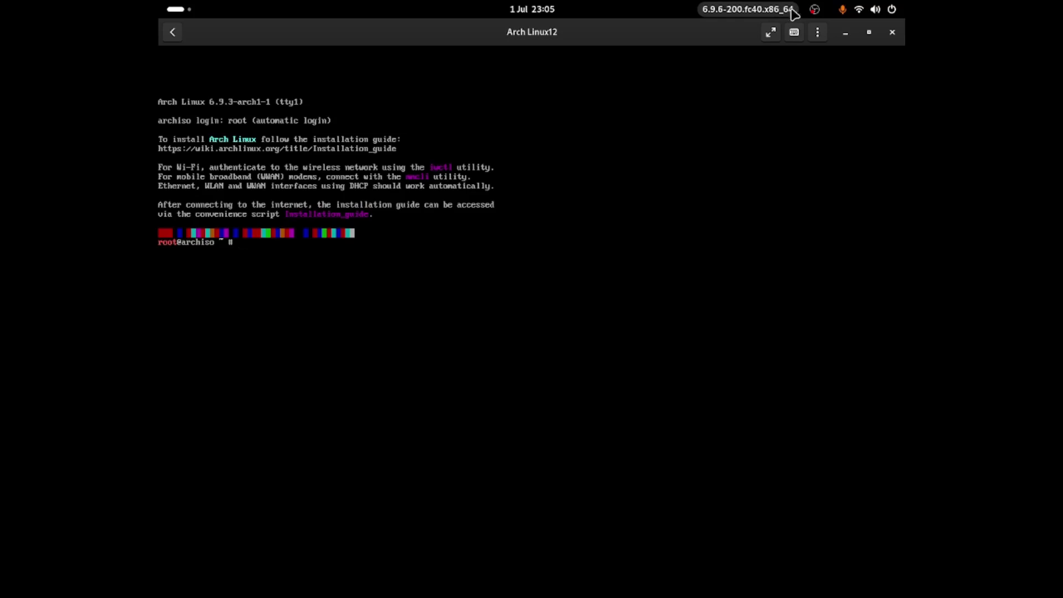
Run the archinstall command at the VM's root prompt
{"action": "left_click", "coordinate": [810, 11]}
{"action": "left_click", "coordinate": [785, 146]}
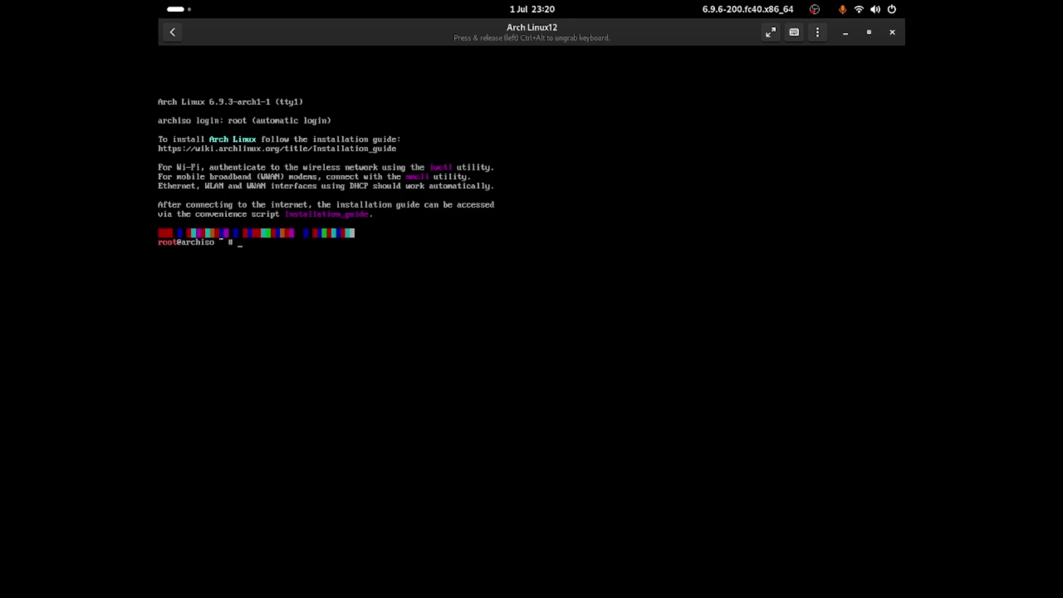
{"action": "type", "text": "rchinstall"}
{"action": "key", "text": "Return"}
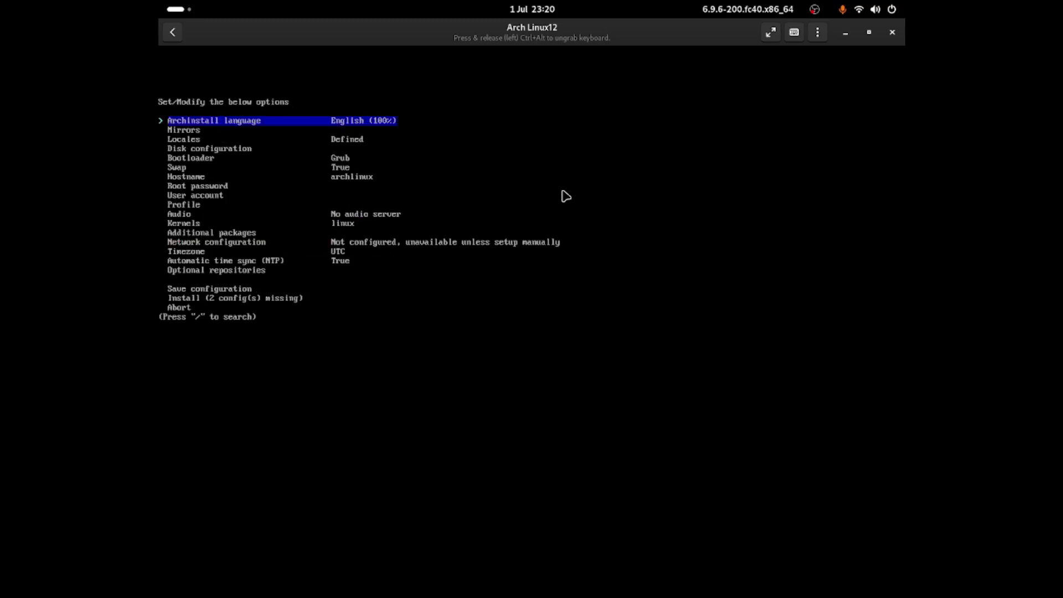
{"action": "key", "text": "Return"}
{"action": "key", "text": "Down"}
{"action": "key", "text": "Down"}
{"action": "key", "text": "Up"}
{"action": "key", "text": "Up"}
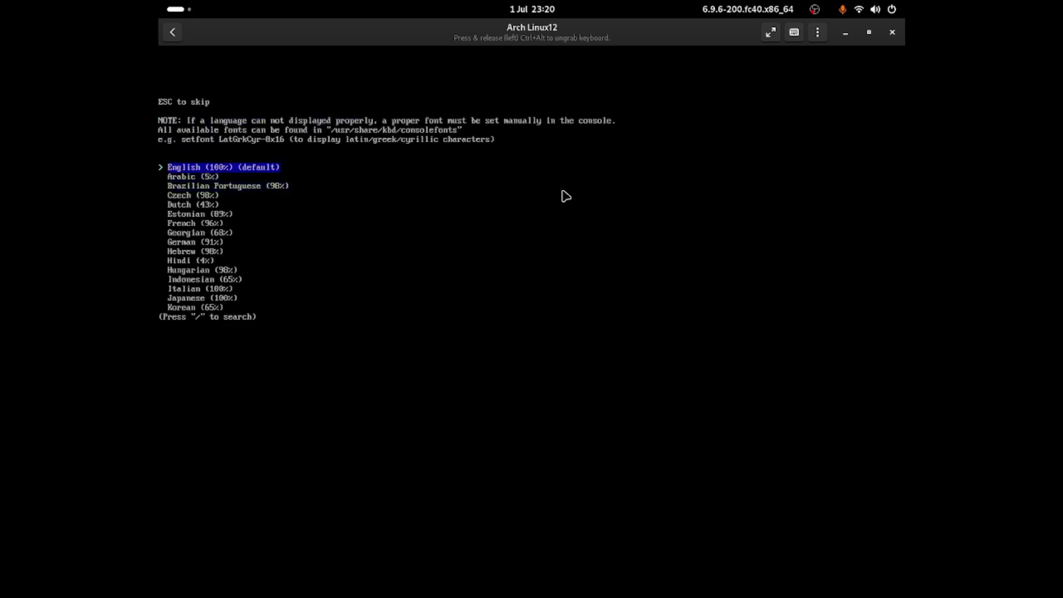
{"action": "key", "text": "Down"}
{"action": "key", "text": "Down"}
{"action": "key", "text": "Down"}
{"action": "key", "text": "Down"}
{"action": "key", "text": "Down"}
{"action": "key", "text": "Down"}
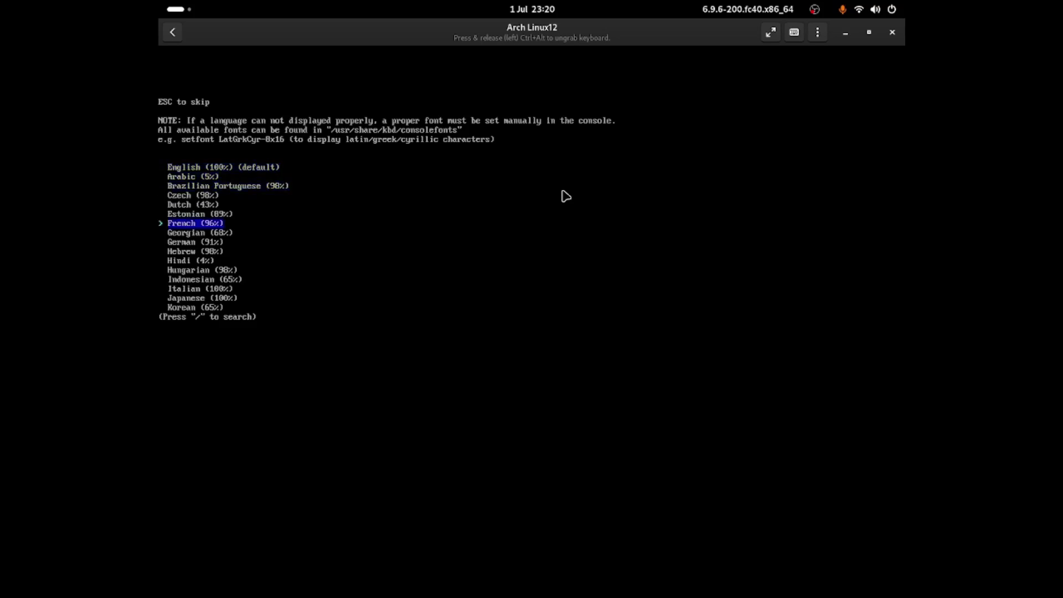
{"action": "key", "text": "Down"}
{"action": "key", "text": "Down"}
{"action": "key", "text": "Down"}
{"action": "key", "text": "Down"}
{"action": "key", "text": "Down"}
{"action": "key", "text": "Down"}
{"action": "key", "text": "Down"}
{"action": "key", "text": "Down"}
{"action": "key", "text": "Down"}
{"action": "key", "text": "Down"}
{"action": "key", "text": "Up"}
{"action": "key", "text": "Up"}
{"action": "key", "text": "Up"}
{"action": "key", "text": "Up"}
{"action": "key", "text": "Up"}
{"action": "key", "text": "Up"}
{"action": "key", "text": "Up"}
{"action": "key", "text": "Up"}
{"action": "key", "text": "Up"}
{"action": "key", "text": "Up"}
{"action": "key", "text": "Up"}
{"action": "key", "text": "Up"}
{"action": "key", "text": "Up"}
{"action": "key", "text": "Up"}
{"action": "key", "text": "Up"}
{"action": "key", "text": "Up"}
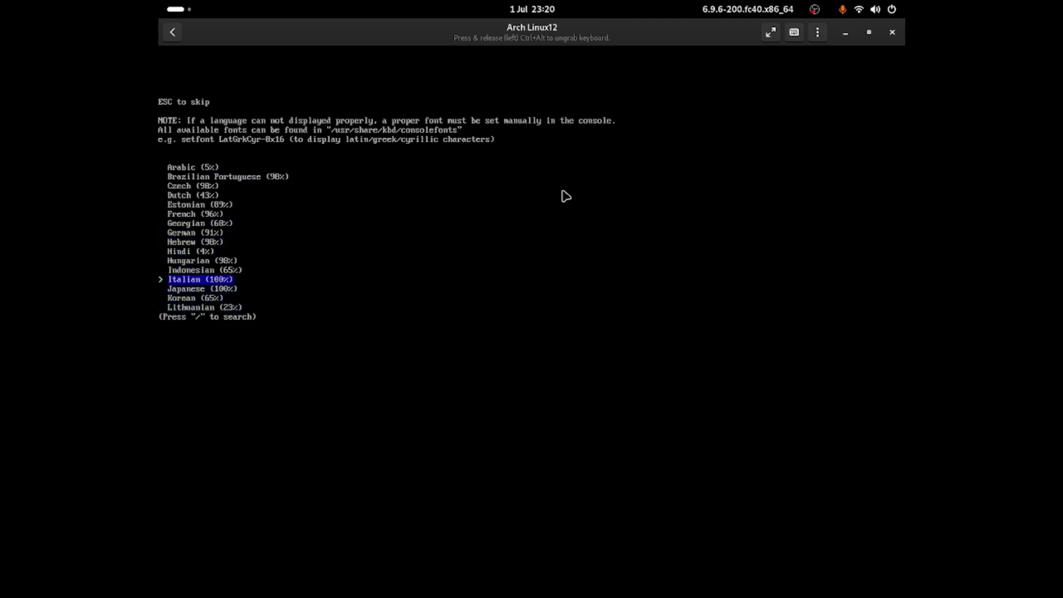
{"action": "key", "text": "Up"}
{"action": "key", "text": "Down"}
{"action": "key", "text": "Down"}
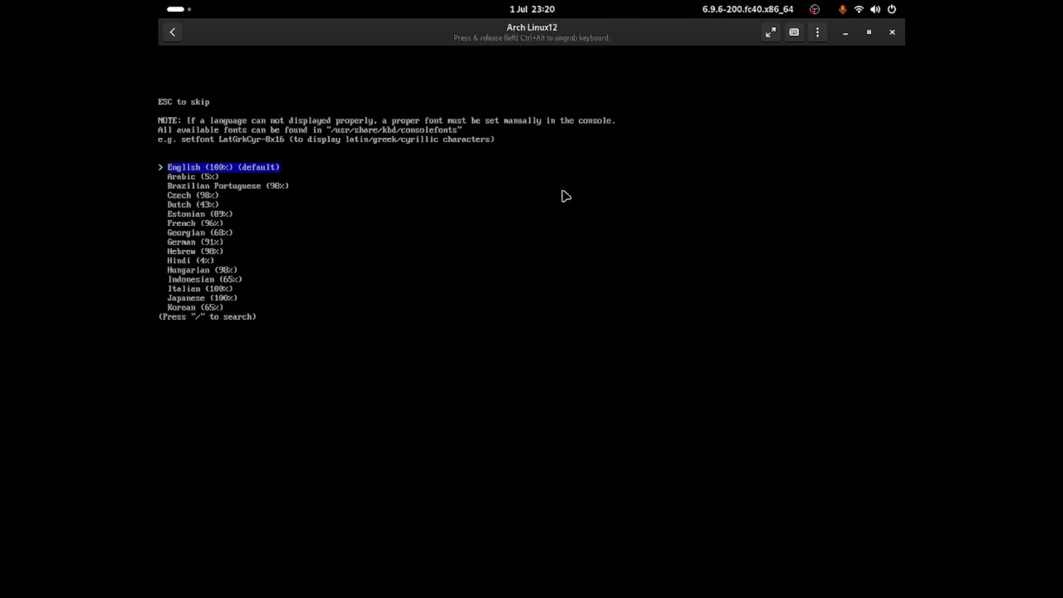
Confirm English as the installer language and open the Mirrors settings
{"action": "key", "text": "Return"}
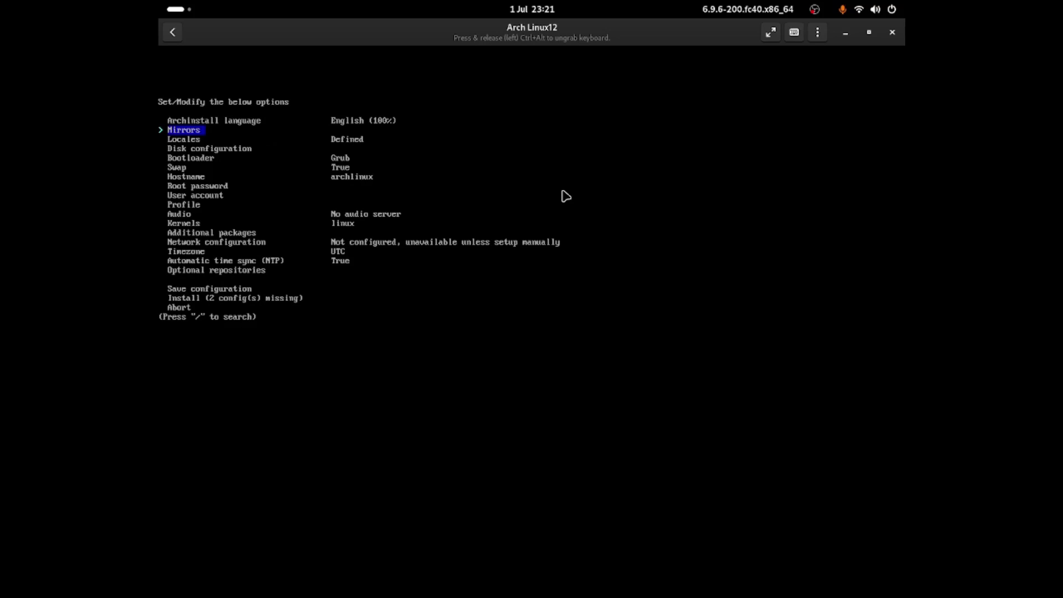
{"action": "key", "text": "Up"}
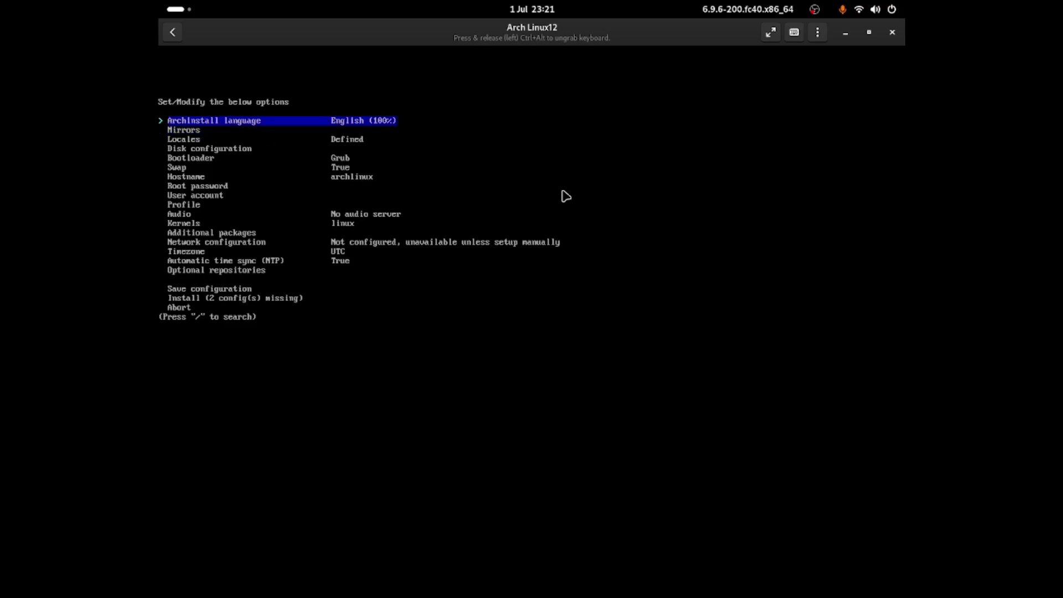
{"action": "key", "text": "Down"}
{"action": "key", "text": "Down"}
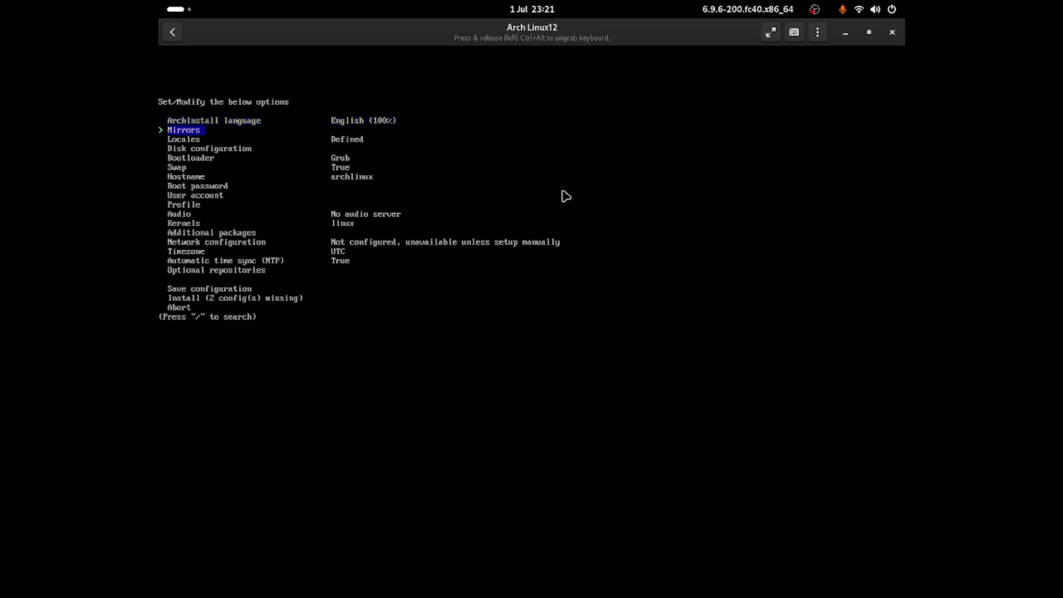
{"action": "key", "text": "Up"}
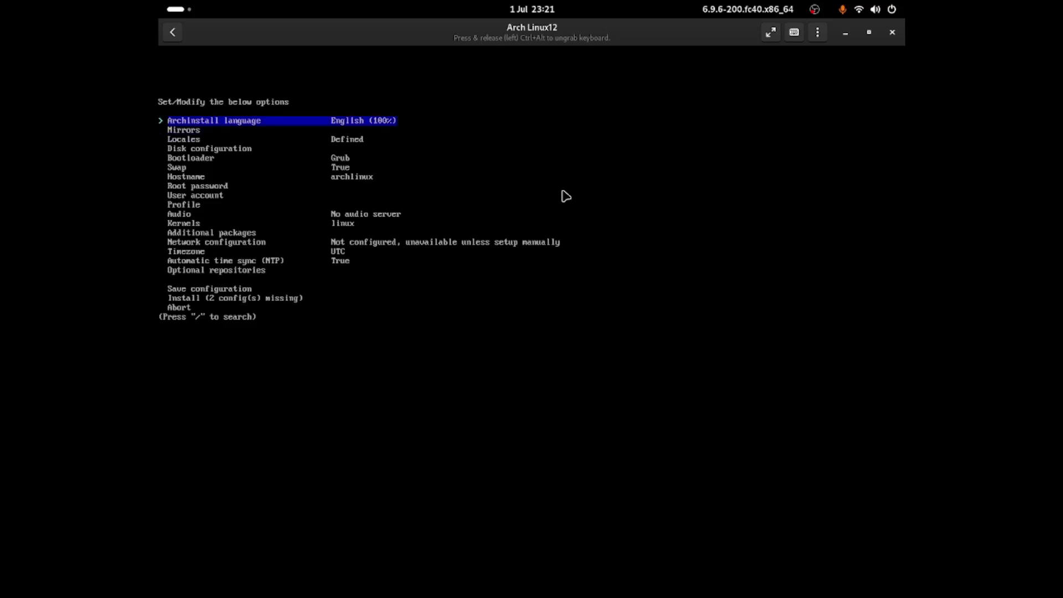
{"action": "key", "text": "Down"}
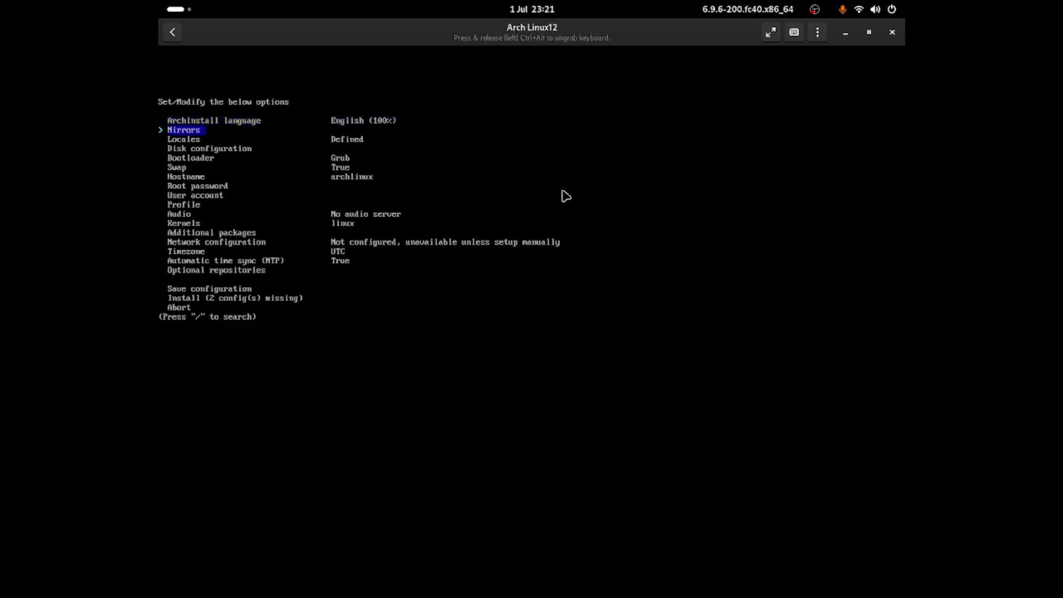
{"action": "key", "text": "Return"}
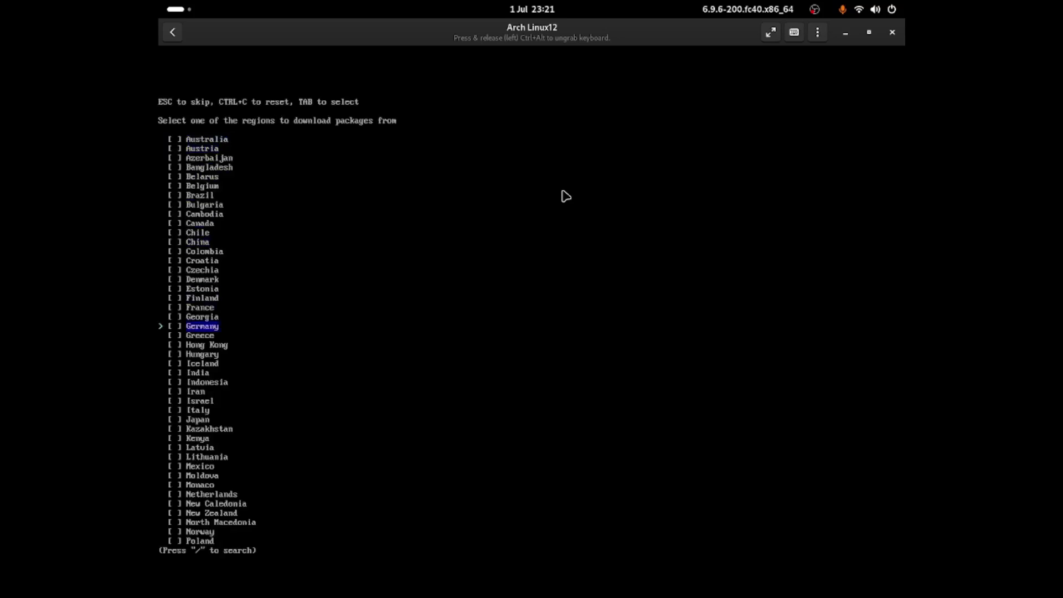
{"action": "key", "text": "Down"}
{"action": "key", "text": "Down"}
{"action": "key", "text": "Down"}
{"action": "key", "text": "Down"}
{"action": "key", "text": "Down"}
{"action": "key", "text": "Down"}
{"action": "key", "text": "Down"}
{"action": "key", "text": "Down"}
{"action": "key", "text": "Down"}
{"action": "key", "text": "Down"}
{"action": "key", "text": "Down"}
{"action": "key", "text": "Down"}
{"action": "key", "text": "Down"}
{"action": "key", "text": "Down"}
{"action": "key", "text": "Down"}
{"action": "key", "text": "Down"}
{"action": "key", "text": "Down"}
Choose United Kingdom as the mirror region and move to the Back option
{"action": "key", "text": "Up"}
{"action": "key", "text": "Up"}
{"action": "key", "text": "Up"}
{"action": "key", "text": "Up"}
{"action": "key", "text": "Up"}
{"action": "key", "text": "Up"}
{"action": "key", "text": "Up"}
{"action": "key", "text": "Up"}
{"action": "key", "text": "Up"}
{"action": "key", "text": "Up"}
{"action": "key", "text": "Up"}
{"action": "key", "text": "Up"}
{"action": "key", "text": "Up"}
{"action": "key", "text": "Up"}
{"action": "key", "text": "Up"}
{"action": "key", "text": "Up"}
{"action": "key", "text": "Up"}
{"action": "key", "text": "Up"}
{"action": "key", "text": "Up"}
{"action": "key", "text": "Up"}
{"action": "key", "text": "Down"}
{"action": "key", "text": "Down"}
{"action": "key", "text": "Down"}
{"action": "key", "text": "Down"}
{"action": "key", "text": "Down"}
{"action": "key", "text": "Down"}
{"action": "key", "text": "Down"}
{"action": "key", "text": "Down"}
{"action": "key", "text": "Down"}
{"action": "key", "text": "Down"}
{"action": "key", "text": "Down"}
{"action": "key", "text": "Down"}
{"action": "key", "text": "Up"}
{"action": "key", "text": "Up"}
{"action": "key", "text": "Up"}
{"action": "key", "text": "Up"}
{"action": "key", "text": "Up"}
{"action": "key", "text": "Up"}
{"action": "key", "text": "Up"}
{"action": "key", "text": "Up"}
{"action": "key", "text": "Up"}
{"action": "key", "text": "Up"}
{"action": "key", "text": "Up"}
{"action": "key", "text": "Up"}
{"action": "key", "text": "Up"}
{"action": "key", "text": "Up"}
{"action": "key", "text": "Up"}
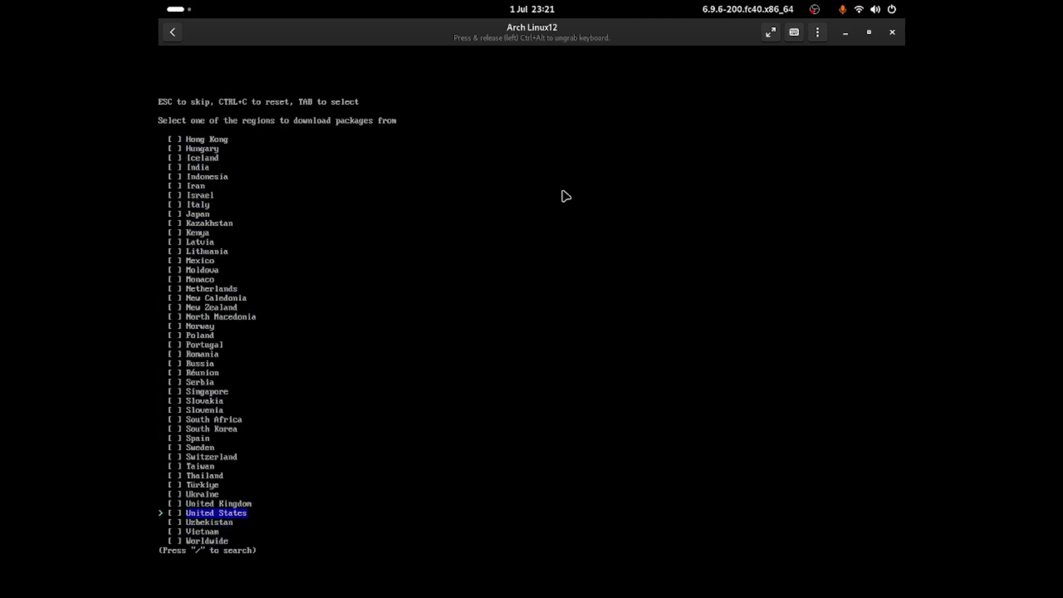
{"action": "key", "text": "Up"}
{"action": "key", "text": "Return"}
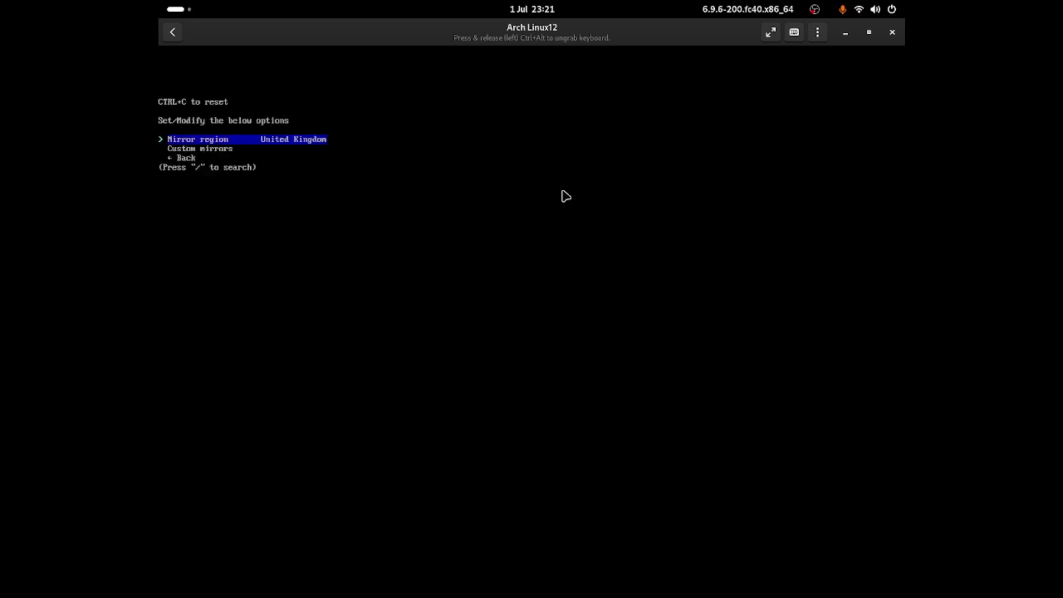
{"action": "key", "text": "Down"}
{"action": "key", "text": "Up"}
{"action": "key", "text": "Down"}
{"action": "key", "text": "Down"}
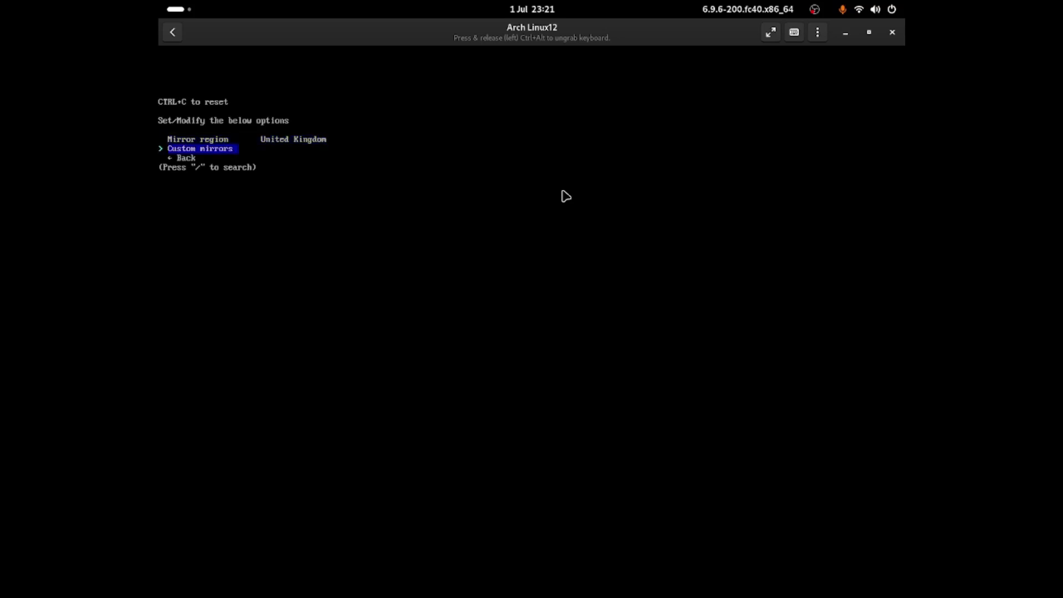
Back in the main menu, open Locales and set the keyboard layout to uk
{"action": "key", "text": "Return"}
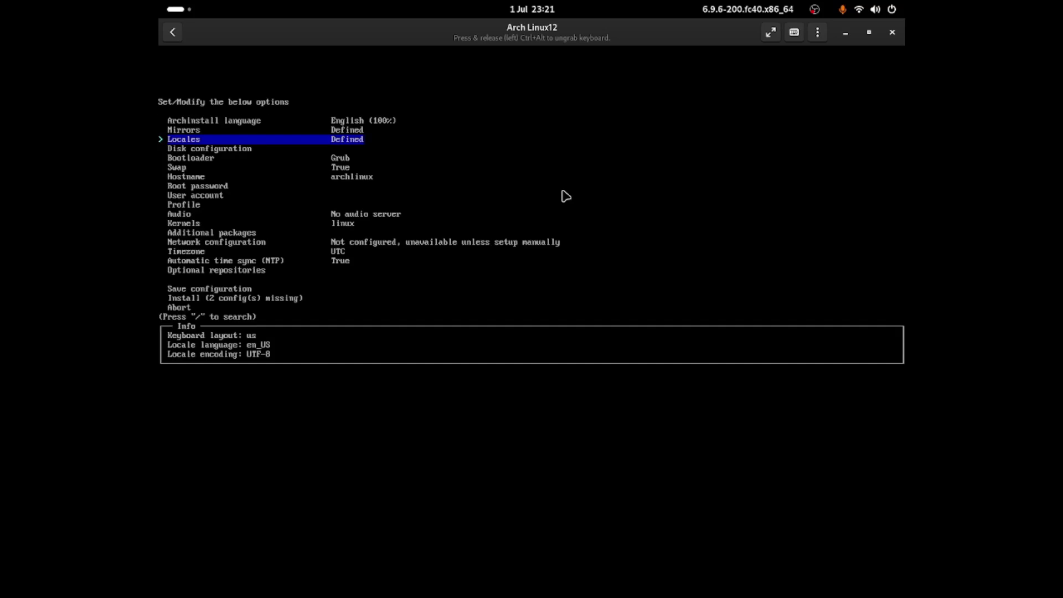
{"action": "key", "text": "Up"}
{"action": "key", "text": "Down"}
{"action": "key", "text": "Return"}
{"action": "key", "text": "Down"}
{"action": "key", "text": "Up"}
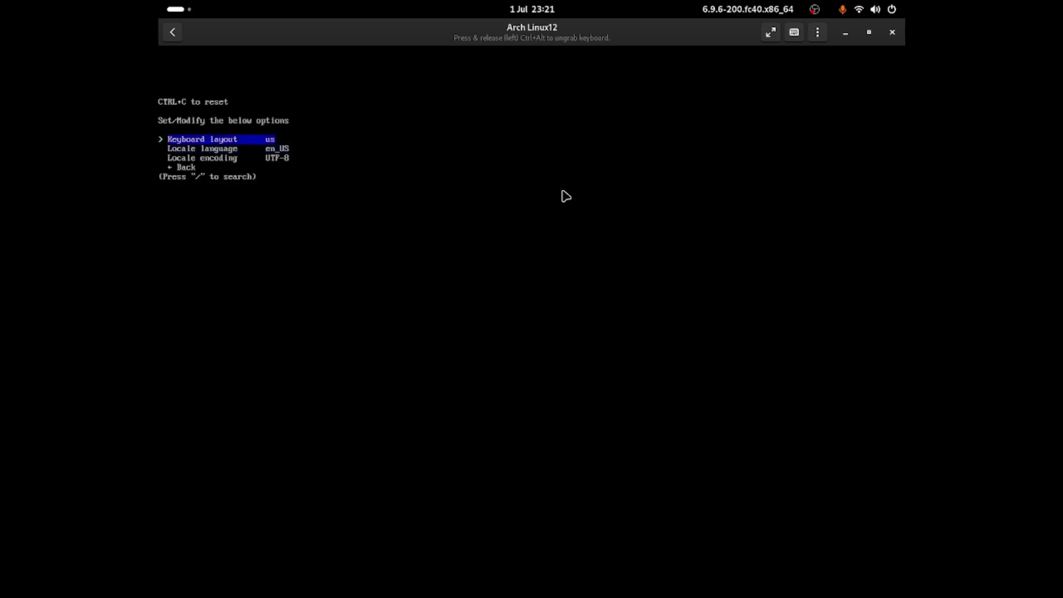
{"action": "key", "text": "Return"}
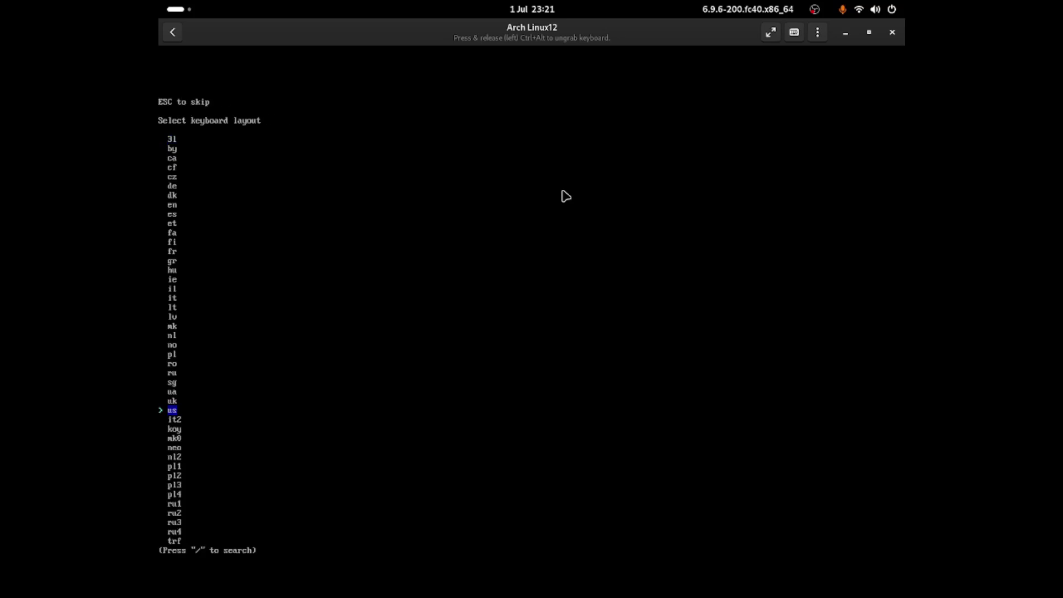
{"action": "key", "text": "Return"}
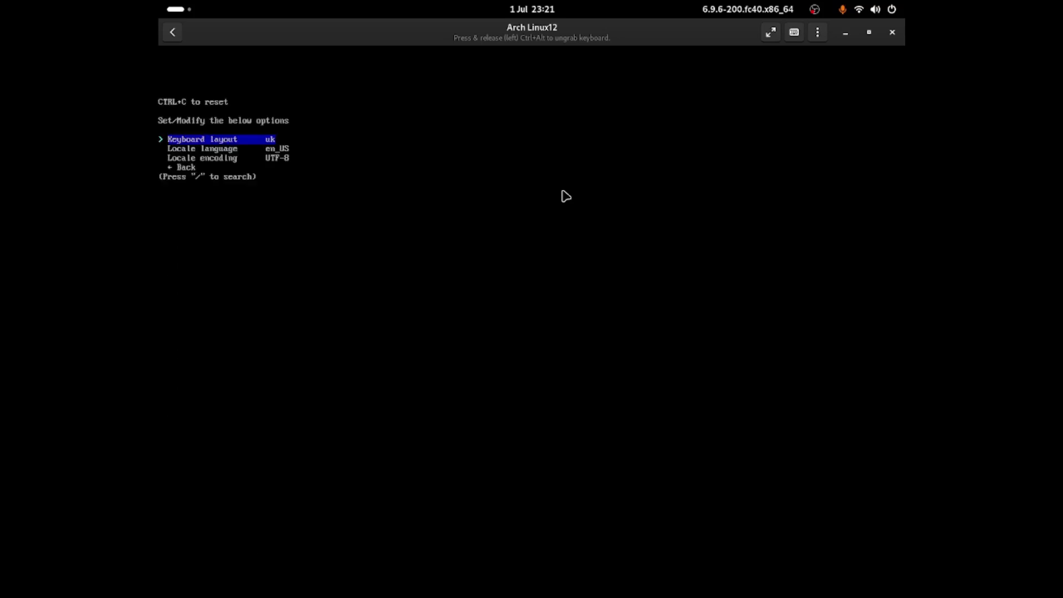
Set the locale language to en_US
{"action": "key", "text": "Down"}
{"action": "key", "text": "Return"}
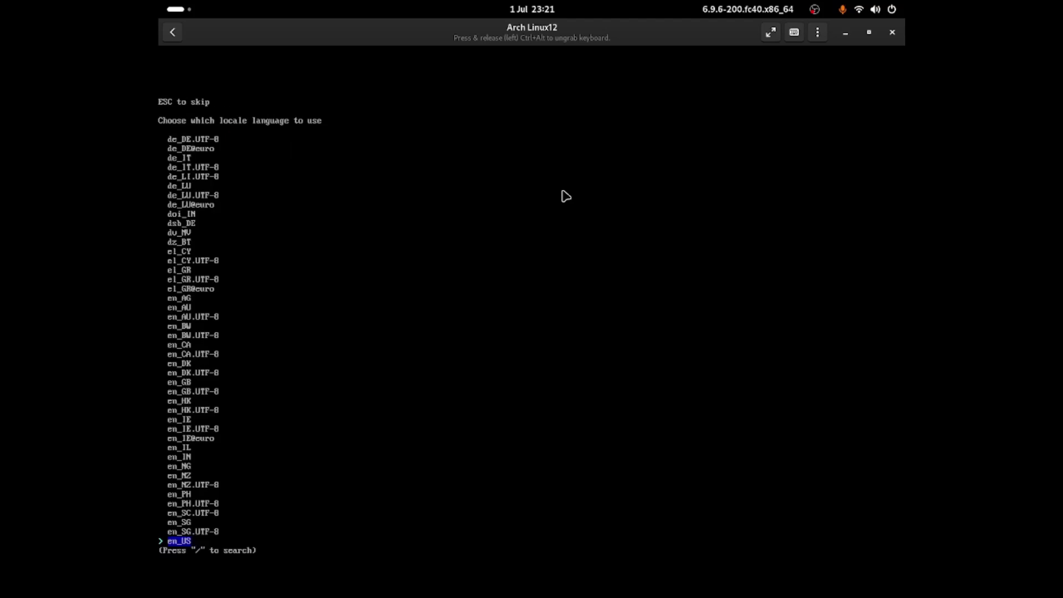
{"action": "key", "text": "Up"}
{"action": "key", "text": "Down"}
{"action": "key", "text": "Down"}
{"action": "key", "text": "Up"}
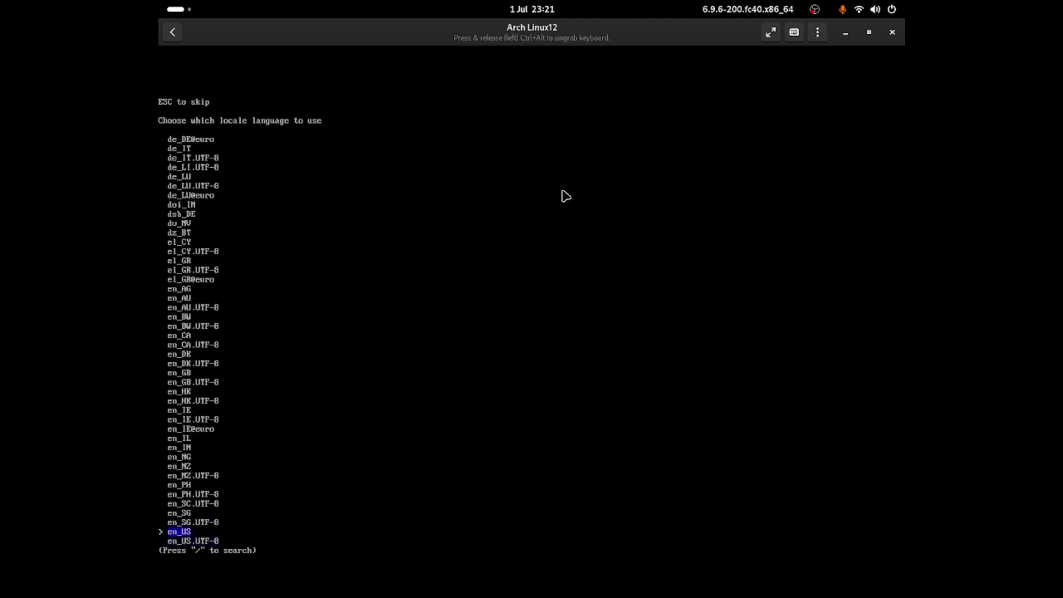
{"action": "key", "text": "Up"}
{"action": "key", "text": "Up"}
{"action": "key", "text": "Up"}
{"action": "key", "text": "Up"}
{"action": "key", "text": "Up"}
{"action": "key", "text": "Up"}
{"action": "key", "text": "Up"}
{"action": "key", "text": "Up"}
{"action": "key", "text": "Up"}
{"action": "key", "text": "Up"}
{"action": "key", "text": "Up"}
{"action": "key", "text": "Up"}
{"action": "key", "text": "Up"}
{"action": "key", "text": "Up"}
{"action": "key", "text": "Up"}
{"action": "key", "text": "Up"}
{"action": "key", "text": "Up"}
{"action": "key", "text": "Up"}
{"action": "key", "text": "Up"}
{"action": "key", "text": "Up"}
{"action": "key", "text": "Up"}
{"action": "key", "text": "Up"}
{"action": "key", "text": "Up"}
{"action": "key", "text": "Up"}
{"action": "key", "text": "Up"}
{"action": "key", "text": "Up"}
{"action": "key", "text": "Up"}
{"action": "key", "text": "Up"}
{"action": "key", "text": "Up"}
{"action": "key", "text": "Up"}
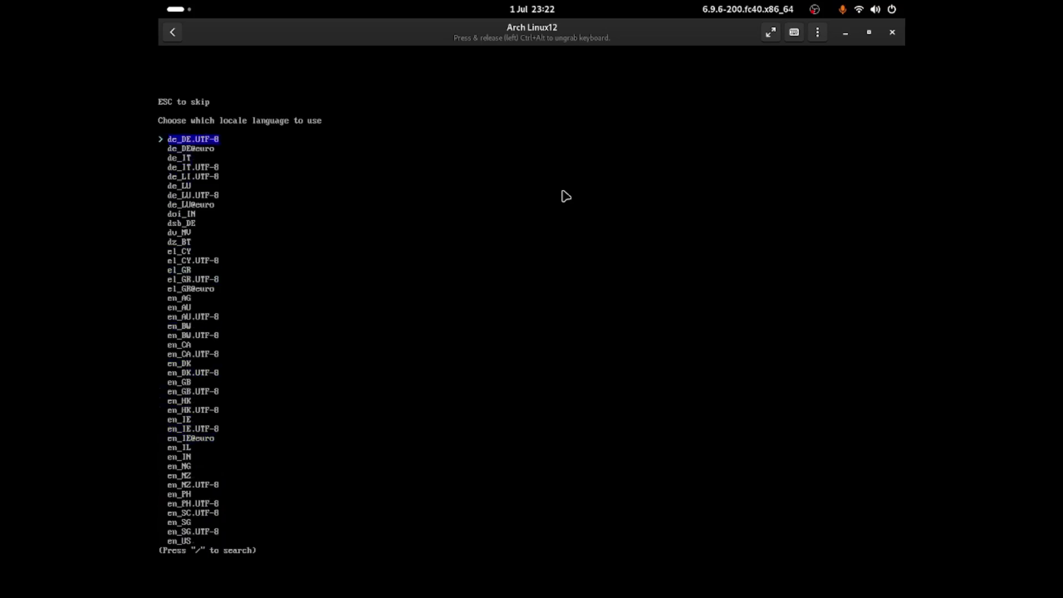
{"action": "key", "text": "Down"}
{"action": "key", "text": "Down"}
{"action": "key", "text": "Down"}
{"action": "key", "text": "Down"}
{"action": "key", "text": "Down"}
{"action": "key", "text": "Down"}
{"action": "key", "text": "Down"}
{"action": "key", "text": "Down"}
{"action": "key", "text": "Down"}
{"action": "key", "text": "Down"}
{"action": "key", "text": "Down"}
{"action": "key", "text": "Down"}
{"action": "key", "text": "Down"}
{"action": "key", "text": "Down"}
{"action": "key", "text": "Down"}
{"action": "key", "text": "Down"}
{"action": "key", "text": "Down"}
{"action": "key", "text": "Down"}
{"action": "key", "text": "Down"}
{"action": "key", "text": "Down"}
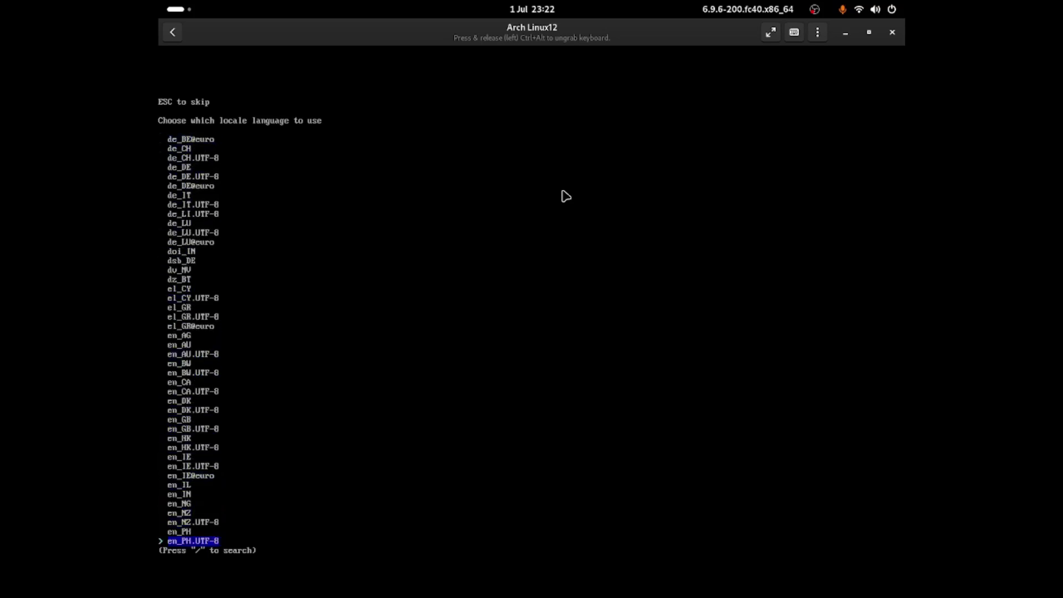
{"action": "key", "text": "Up"}
{"action": "key", "text": "Up"}
{"action": "key", "text": "Up"}
{"action": "key", "text": "Up"}
{"action": "key", "text": "Up"}
{"action": "key", "text": "Up"}
{"action": "key", "text": "Down"}
{"action": "key", "text": "Down"}
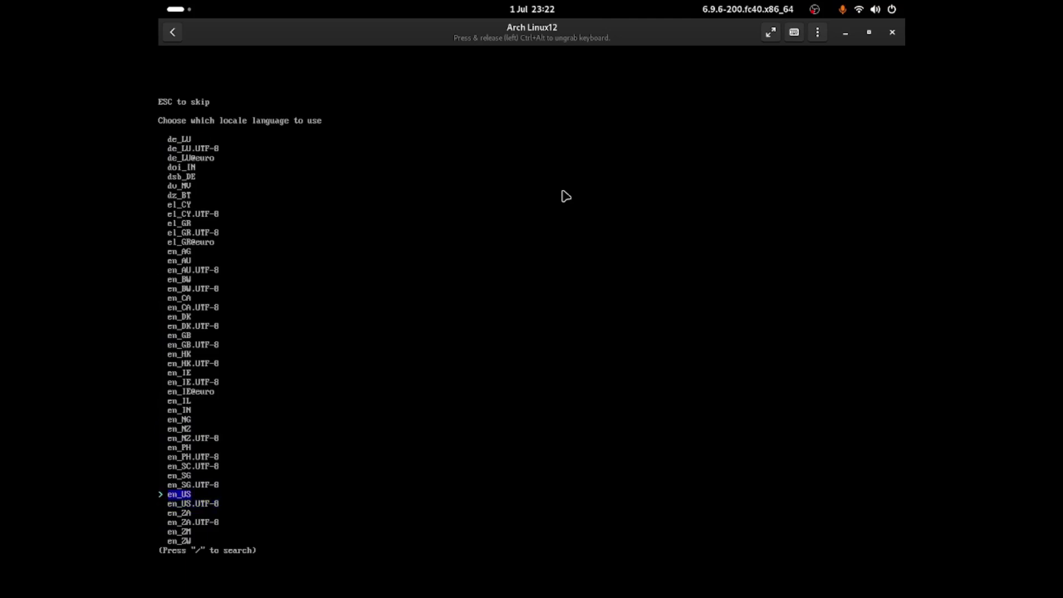
{"action": "key", "text": "Return"}
Return to the main installer menu and review the saved locale settings
{"action": "key", "text": "Up"}
{"action": "key", "text": "Down"}
{"action": "key", "text": "Down"}
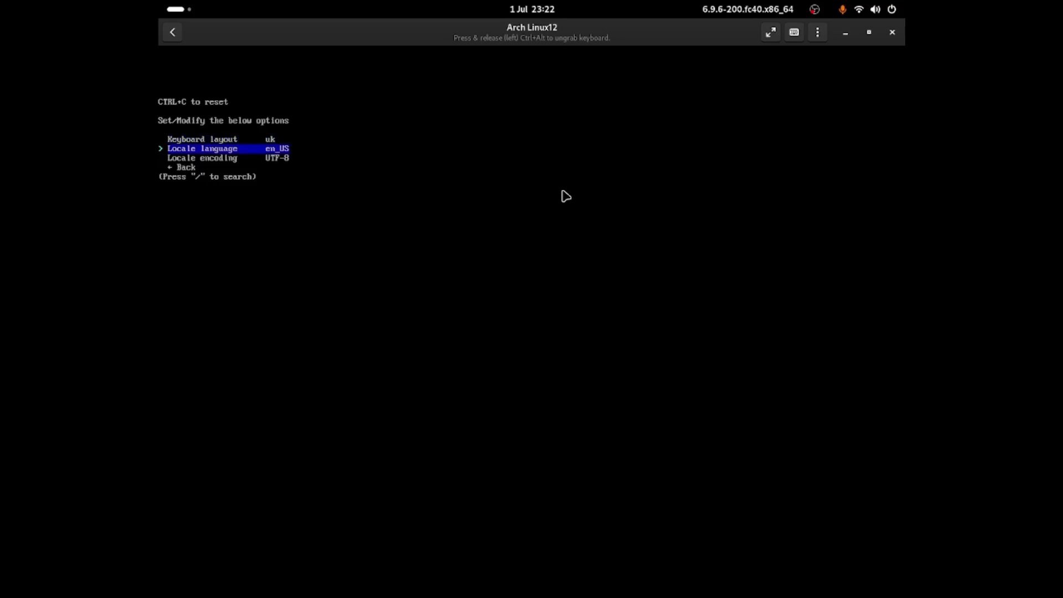
{"action": "key", "text": "Up"}
{"action": "key", "text": "Down"}
{"action": "key", "text": "Down"}
{"action": "key", "text": "Down"}
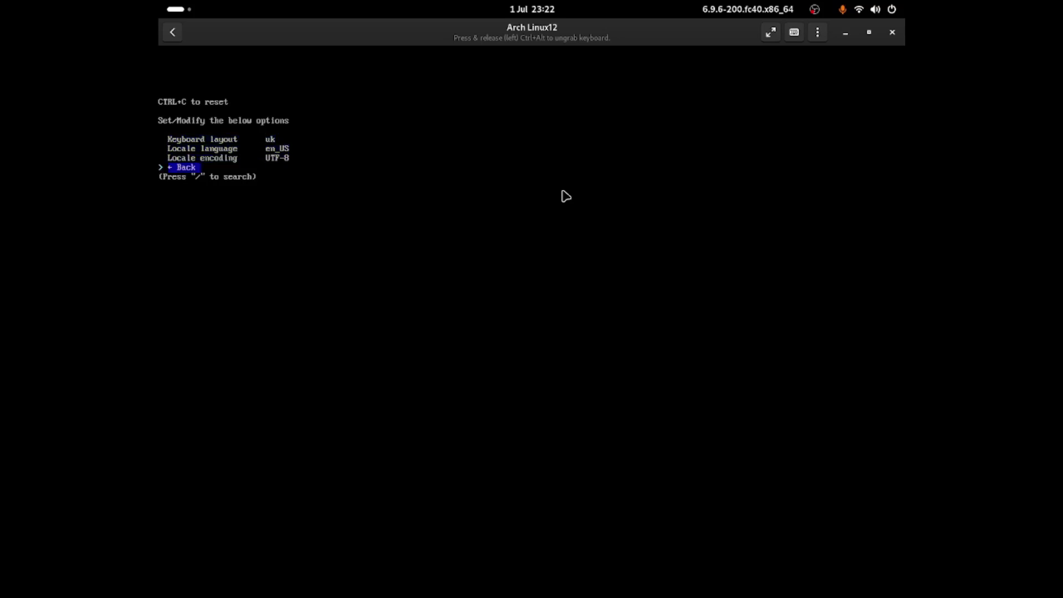
{"action": "key", "text": "Return"}
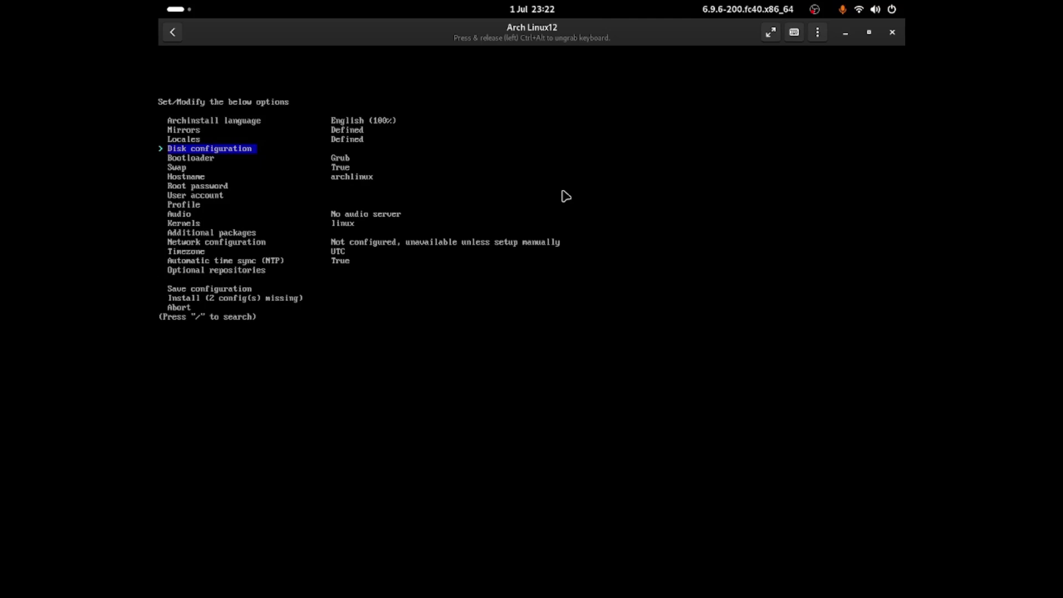
{"action": "key", "text": "Up"}
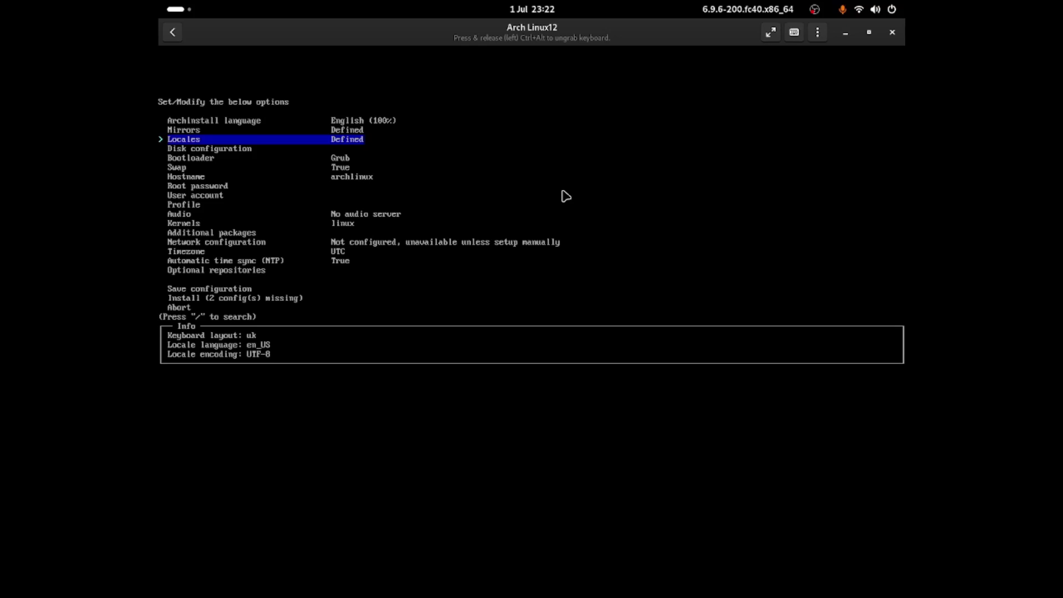
Open Disk configuration and choose the best-effort default partition layout
{"action": "key", "text": "Down"}
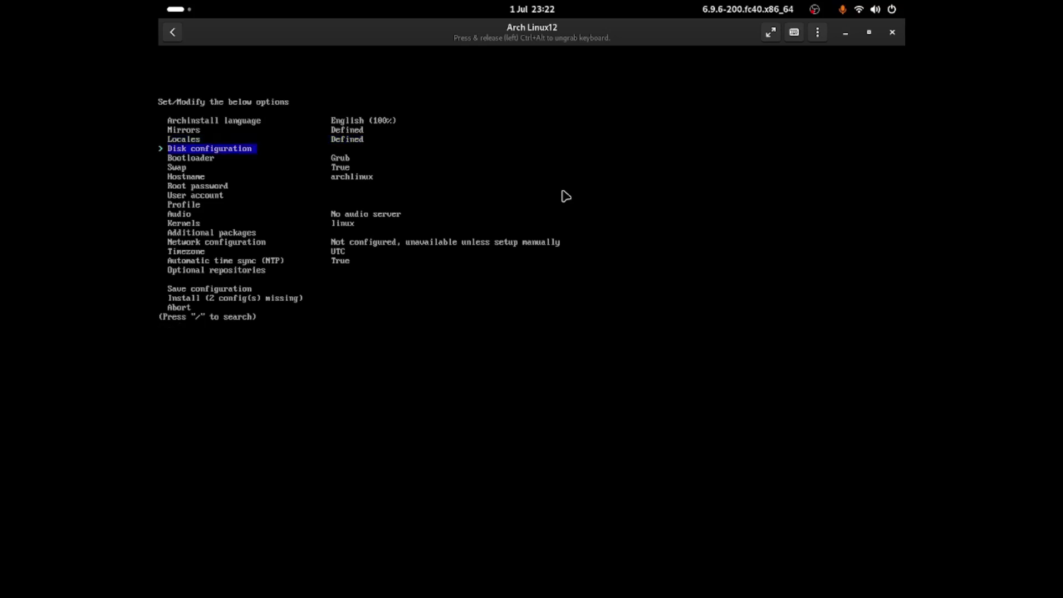
{"action": "key", "text": "Return"}
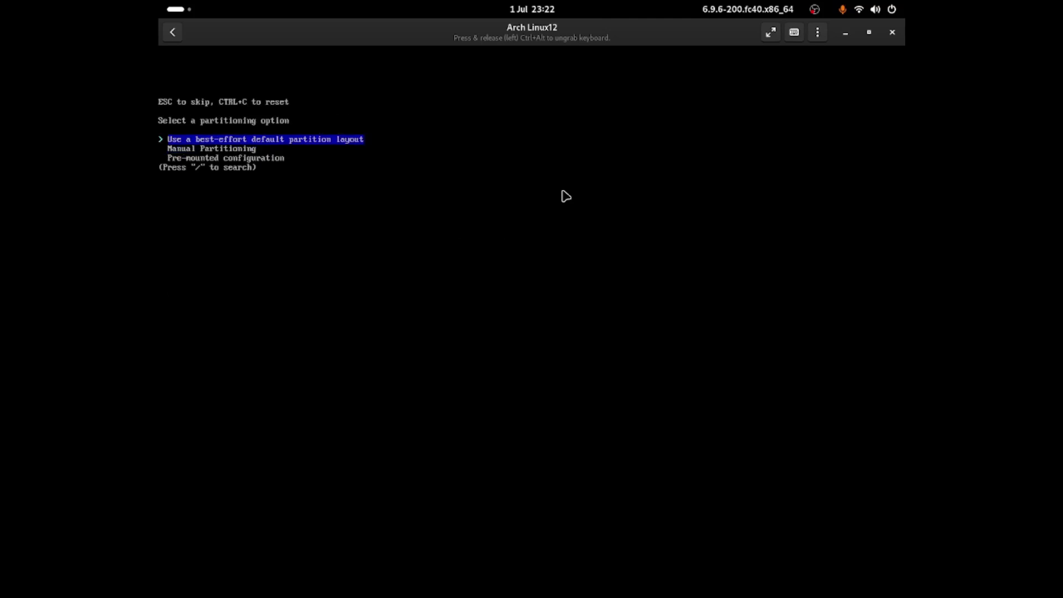
{"action": "key", "text": "Down"}
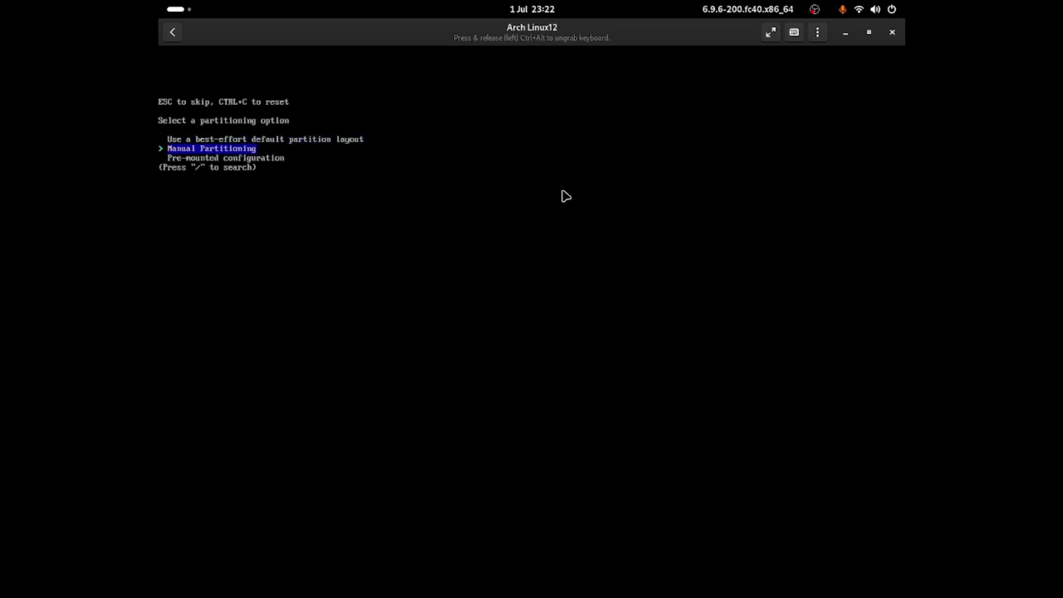
{"action": "key", "text": "Up"}
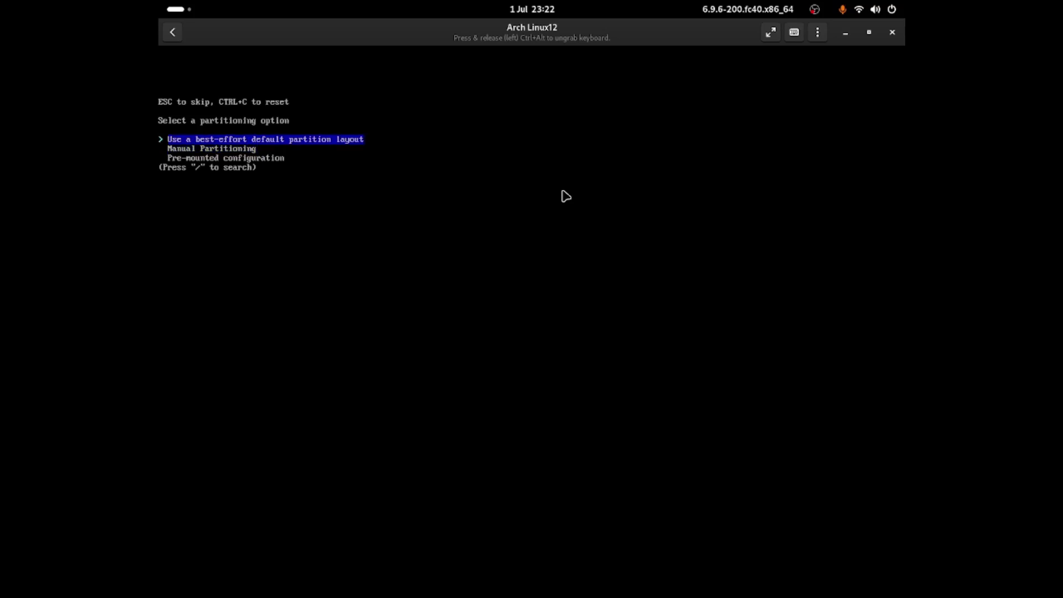
{"action": "key", "text": "Down"}
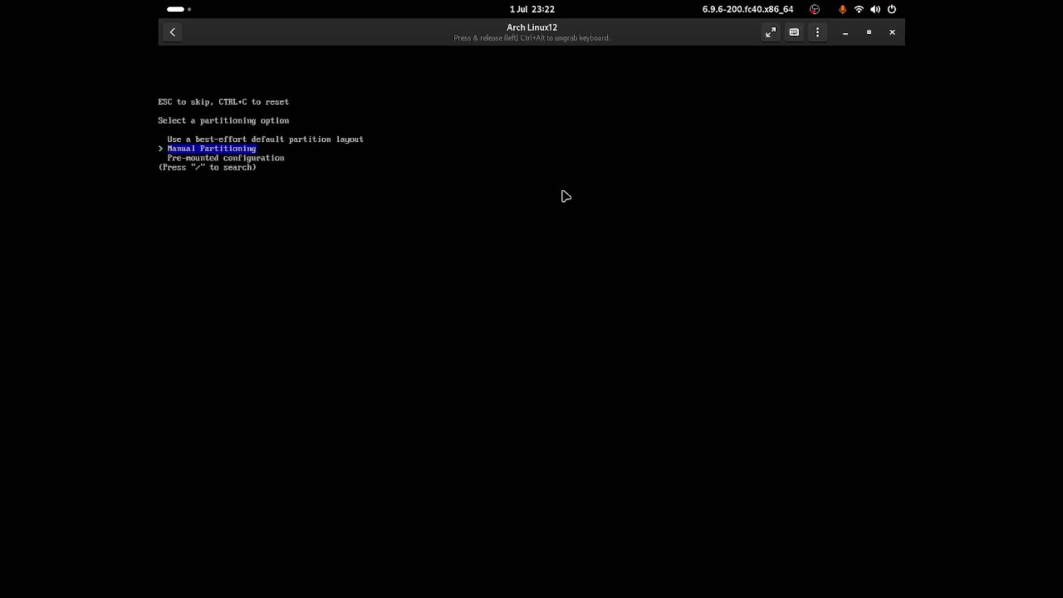
{"action": "key", "text": "Up"}
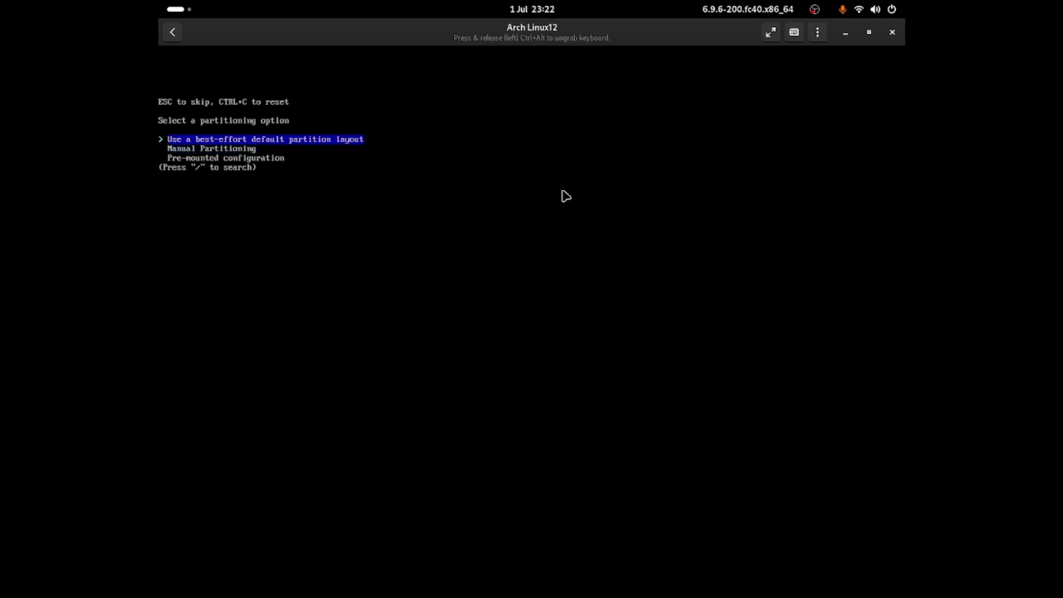
{"action": "key", "text": "Return"}
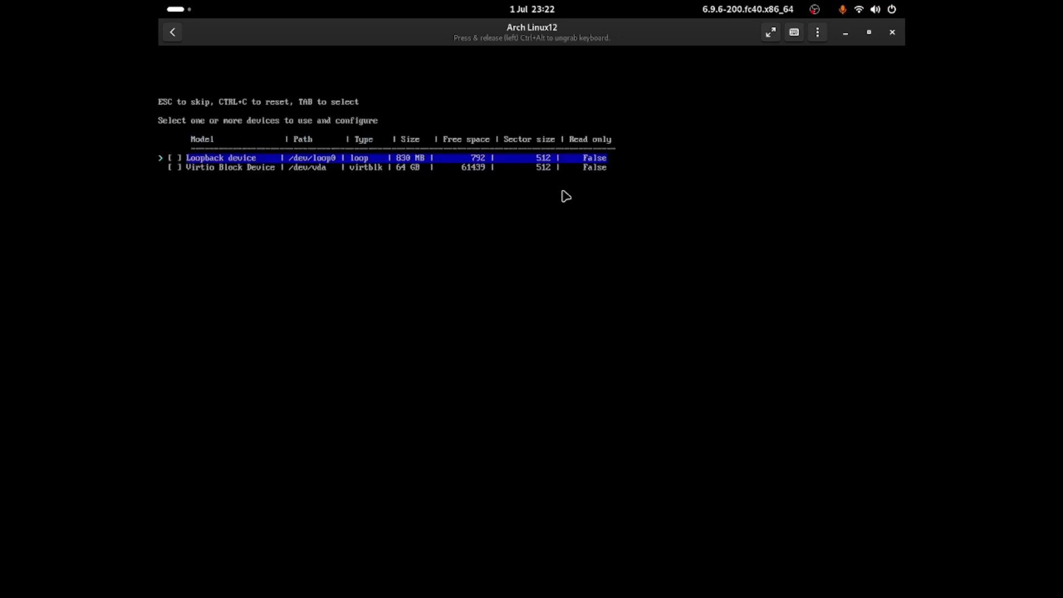
Select the Virtio Block Device, use ext4, and accept a separate /home partition
{"action": "key", "text": "Down"}
{"action": "key", "text": "Up"}
{"action": "key", "text": "Down"}
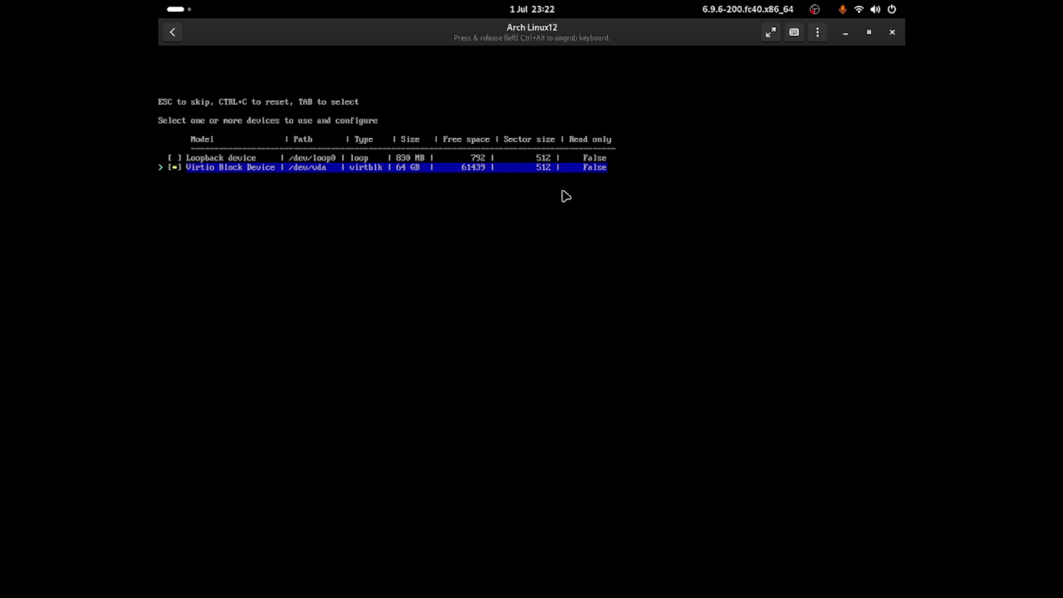
{"action": "key", "text": "Return"}
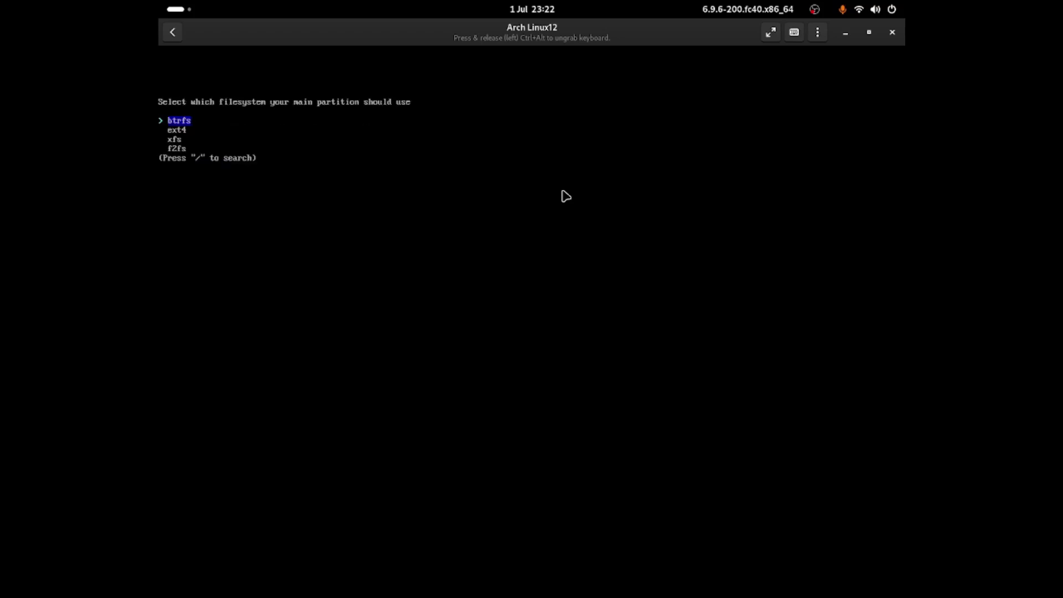
{"action": "key", "text": "Down"}
{"action": "key", "text": "Return"}
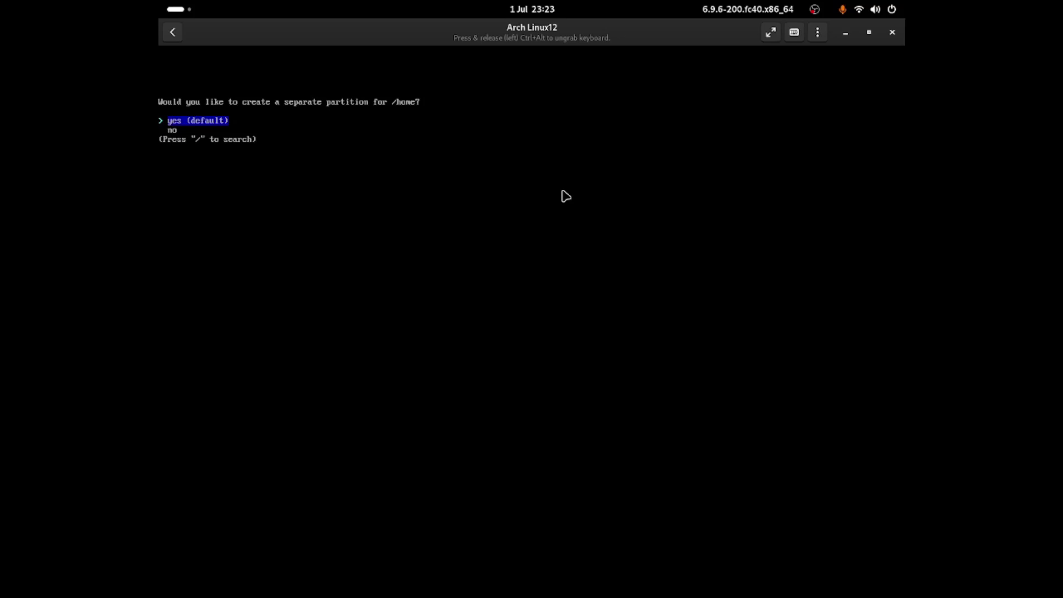
{"action": "key", "text": "Return"}
{"action": "key", "text": "Up"}
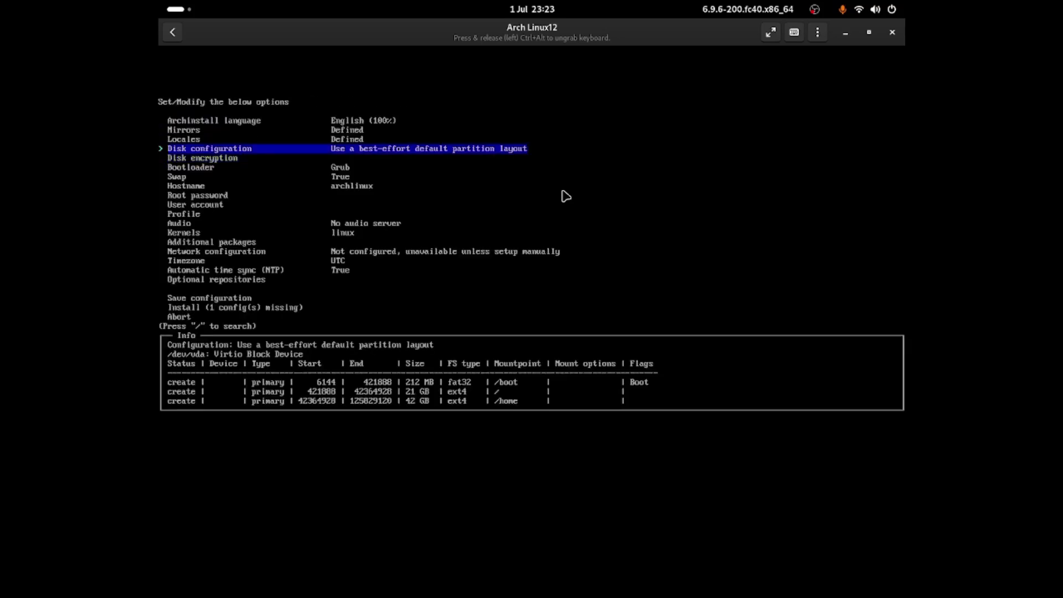
{"action": "key", "text": "Down"}
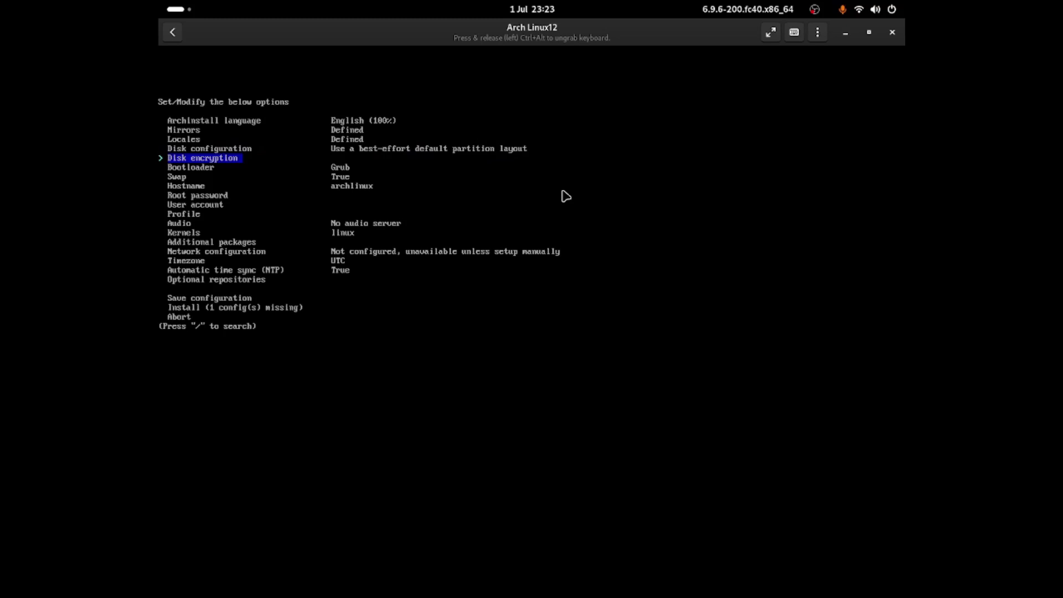
{"action": "key", "text": "Up"}
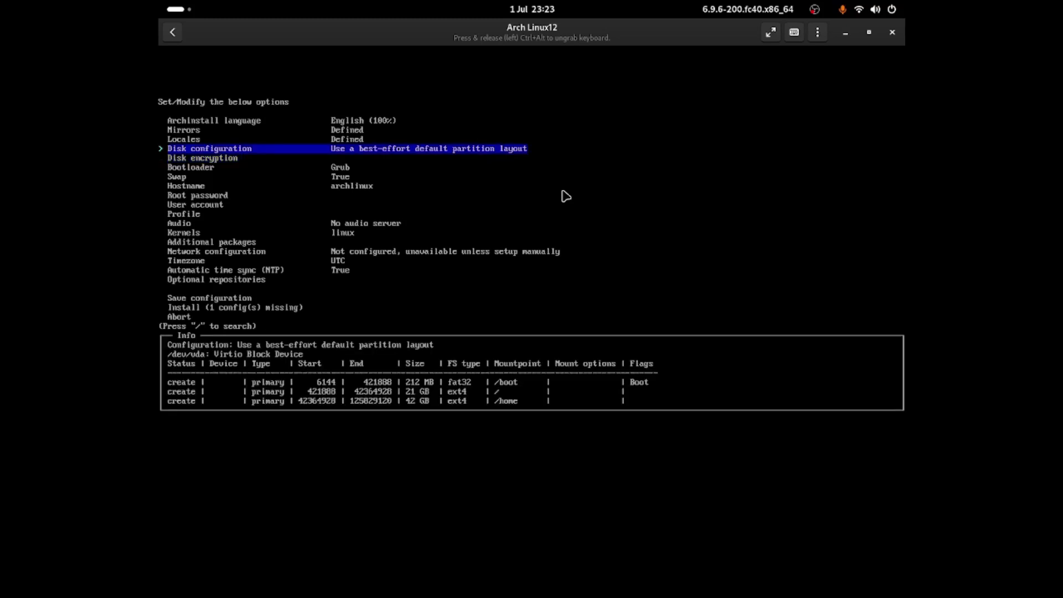
{"action": "key", "text": "Down"}
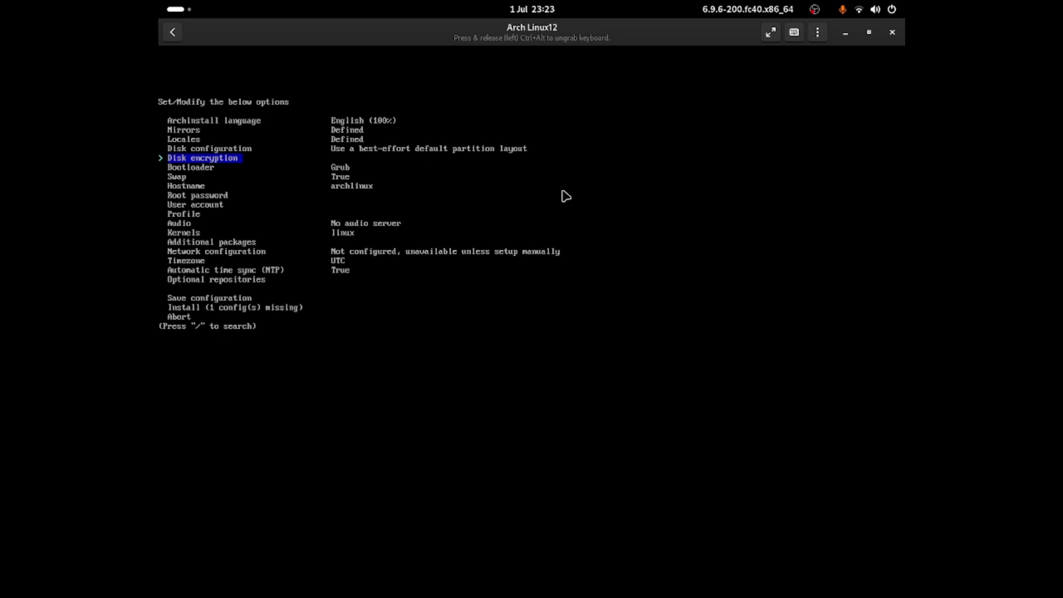
{"action": "key", "text": "Down"}
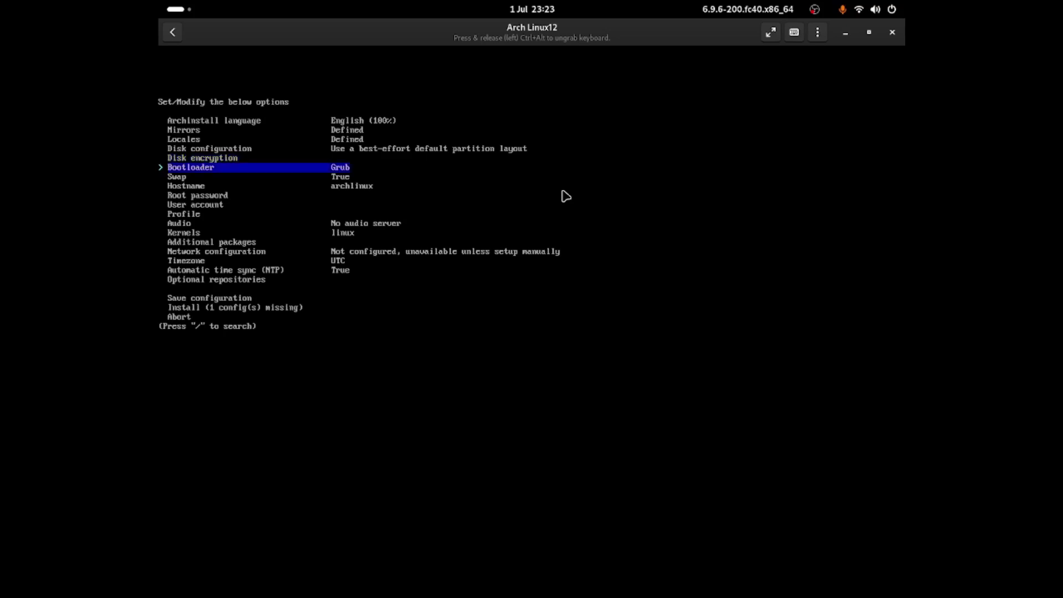
{"action": "key", "text": "Return"}
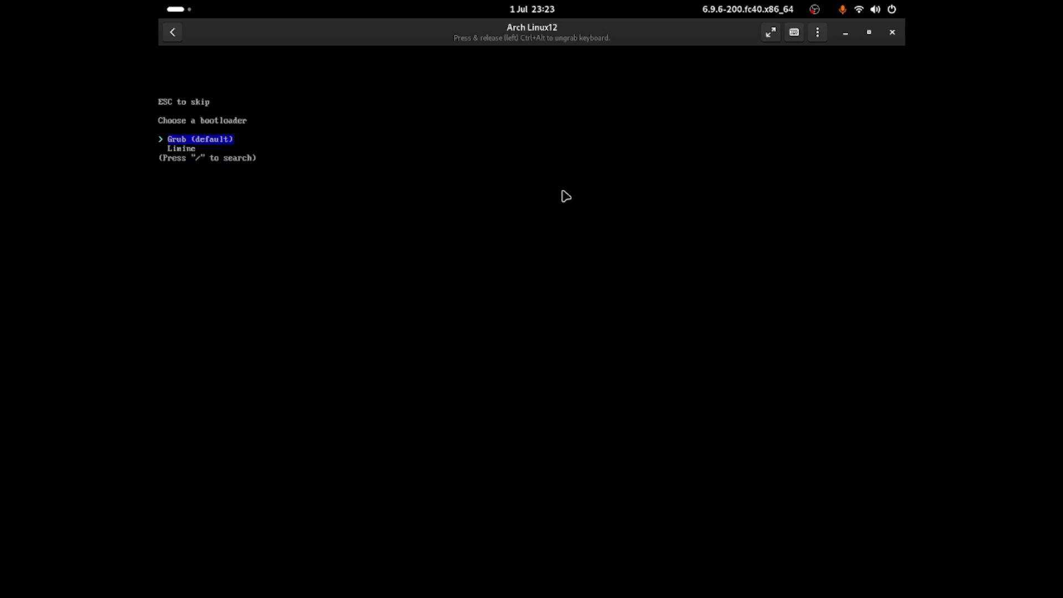
{"action": "key", "text": "Down"}
{"action": "key", "text": "Up"}
{"action": "key", "text": "Return"}
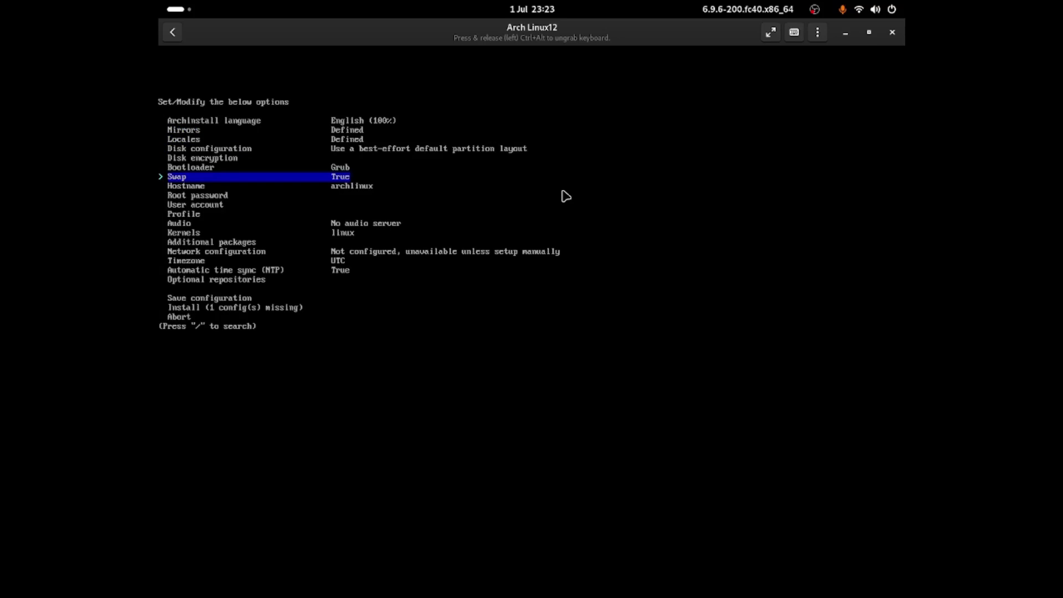
{"action": "key", "text": "Down"}
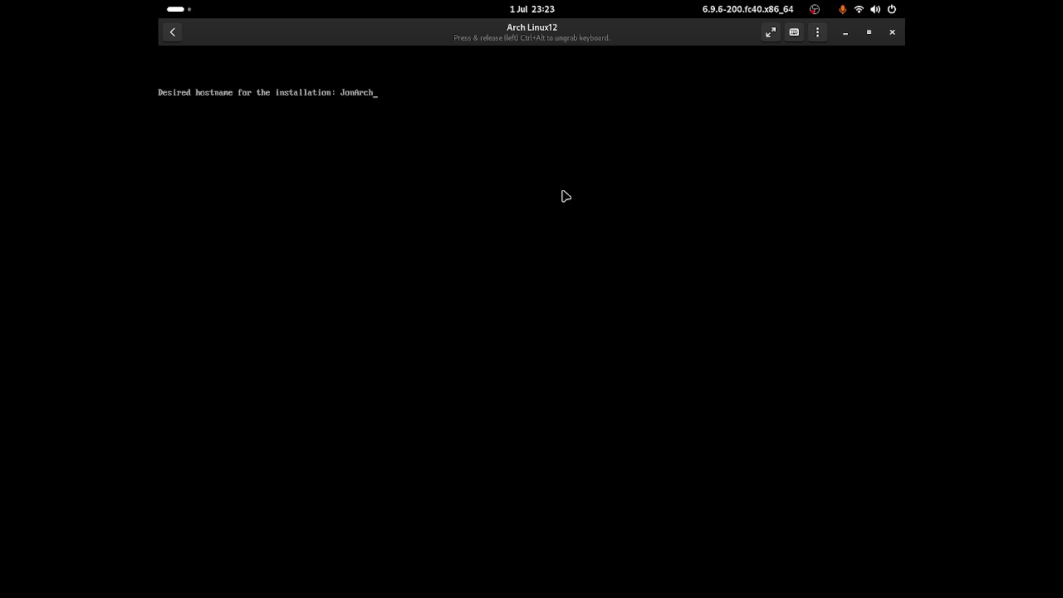
Accept the custom hostname and submit a root password
{"action": "key", "text": "Return"}
{"action": "key", "text": "Up"}
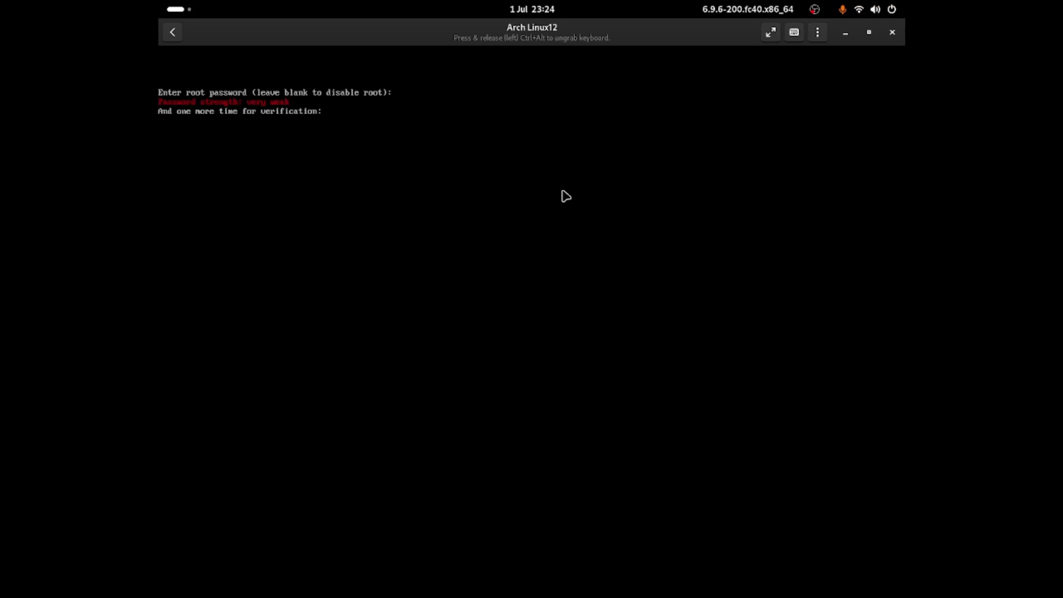
{"action": "key", "text": "Return"}
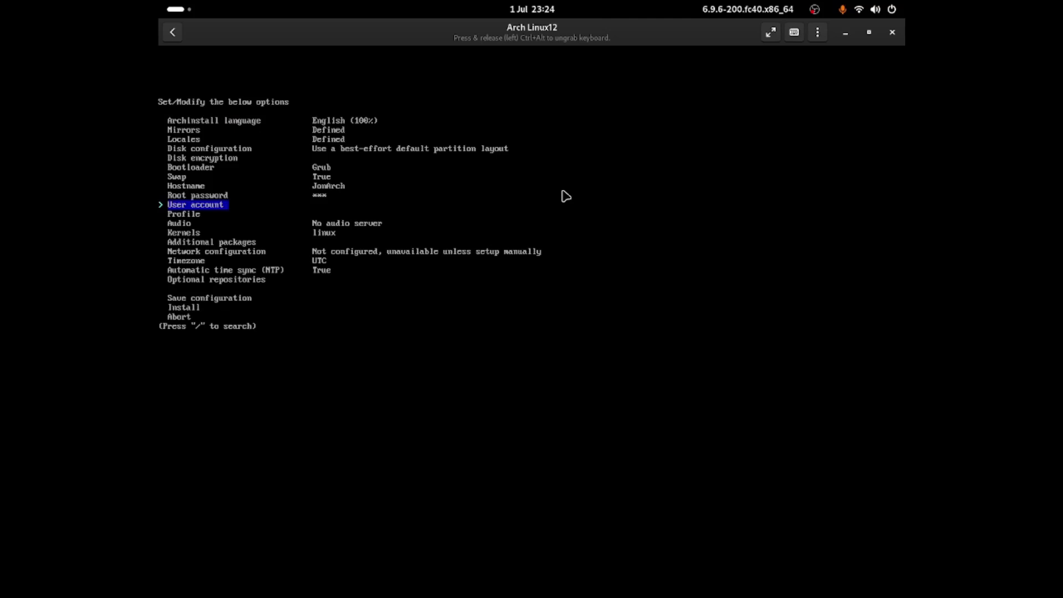
Start adding a new user account, entering its username and password
{"action": "key", "text": "Return"}
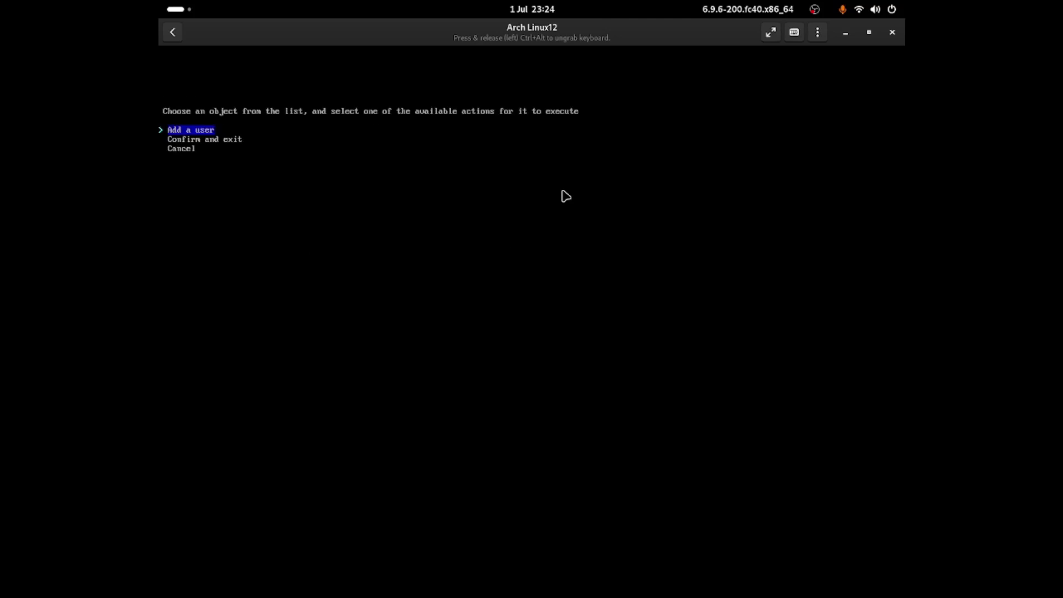
{"action": "key", "text": "Return"}
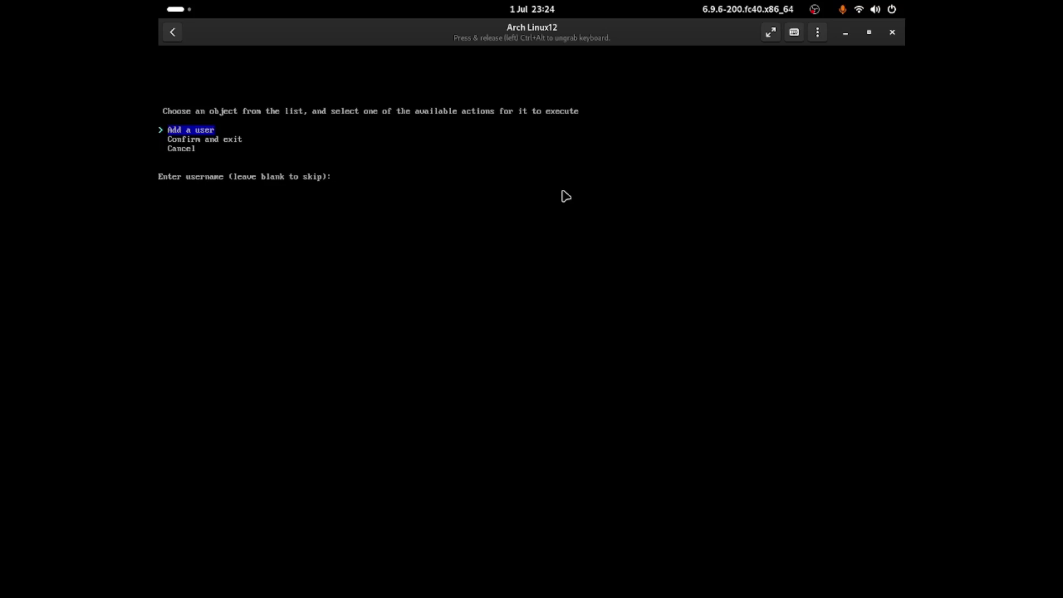
{"action": "type", "text": "jon"}
{"action": "key", "text": "Return"}
{"action": "key", "text": "Return"}
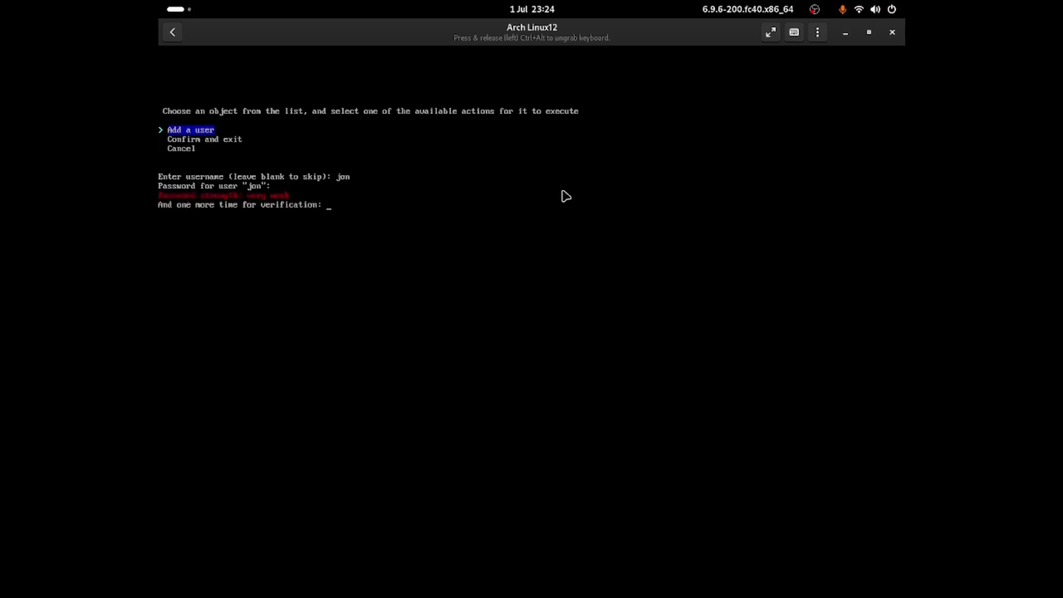
Confirm the repeated password and grant the new user superuser rights
{"action": "key", "text": "Return"}
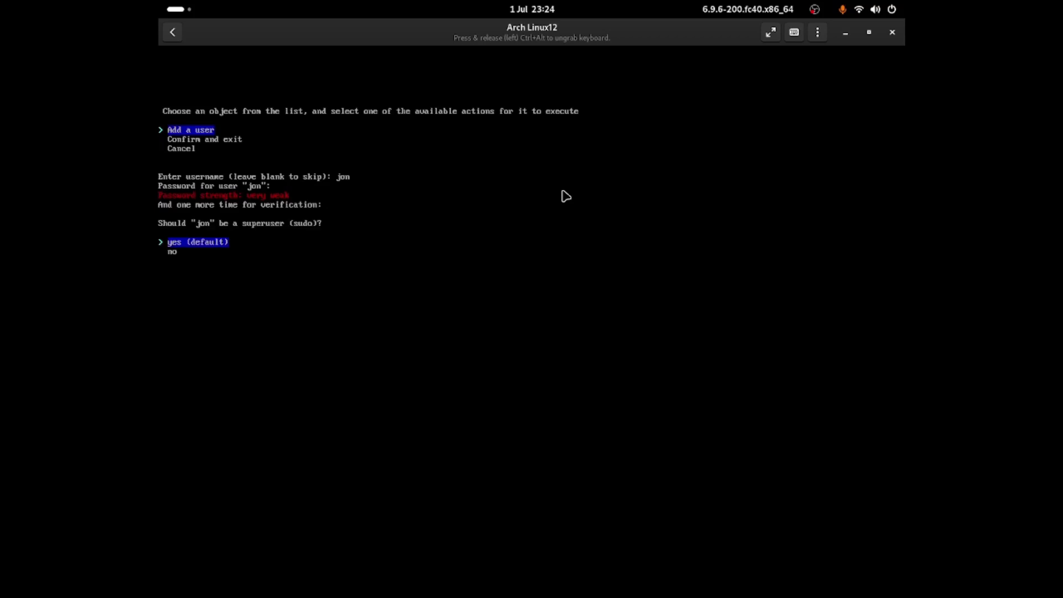
{"action": "key", "text": "Down"}
{"action": "key", "text": "Up"}
{"action": "key", "text": "Return"}
{"action": "key", "text": "Down"}
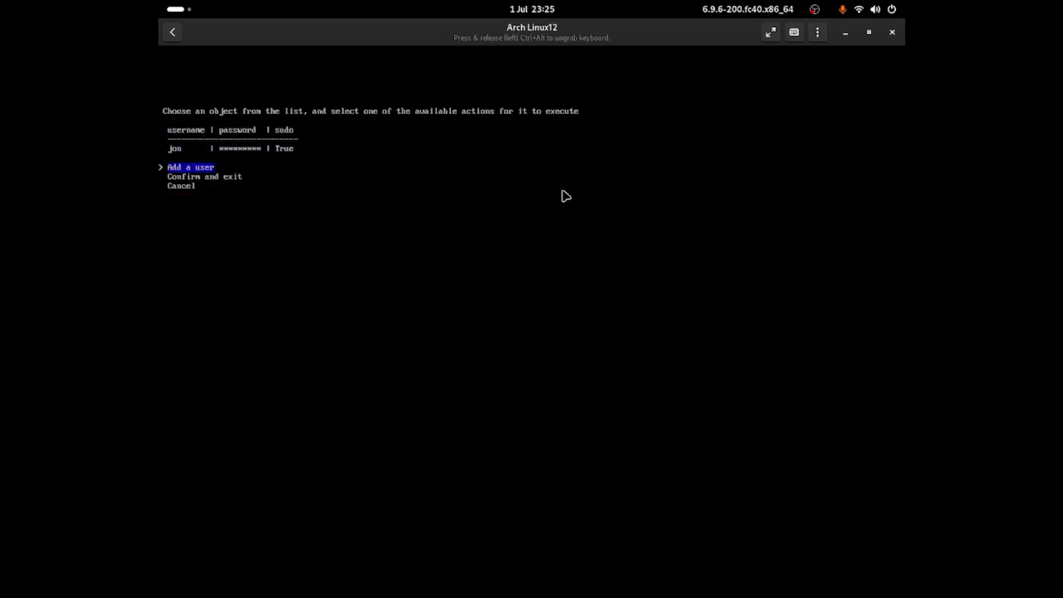
{"action": "key", "text": "Down"}
{"action": "key", "text": "Return"}
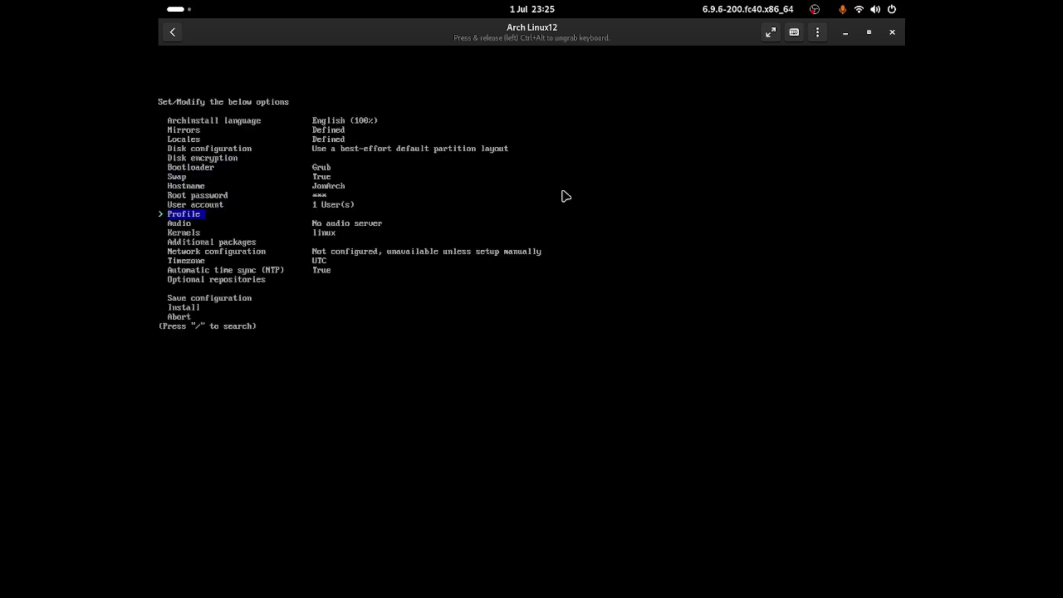
Review the user entry, then set the profile type to Desktop
{"action": "key", "text": "Up"}
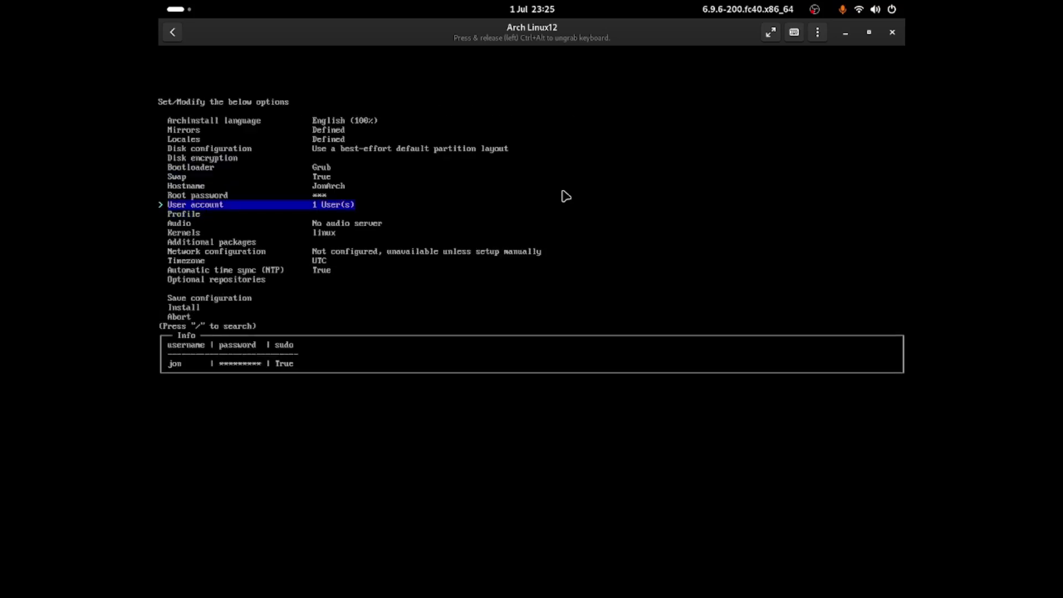
{"action": "key", "text": "Down"}
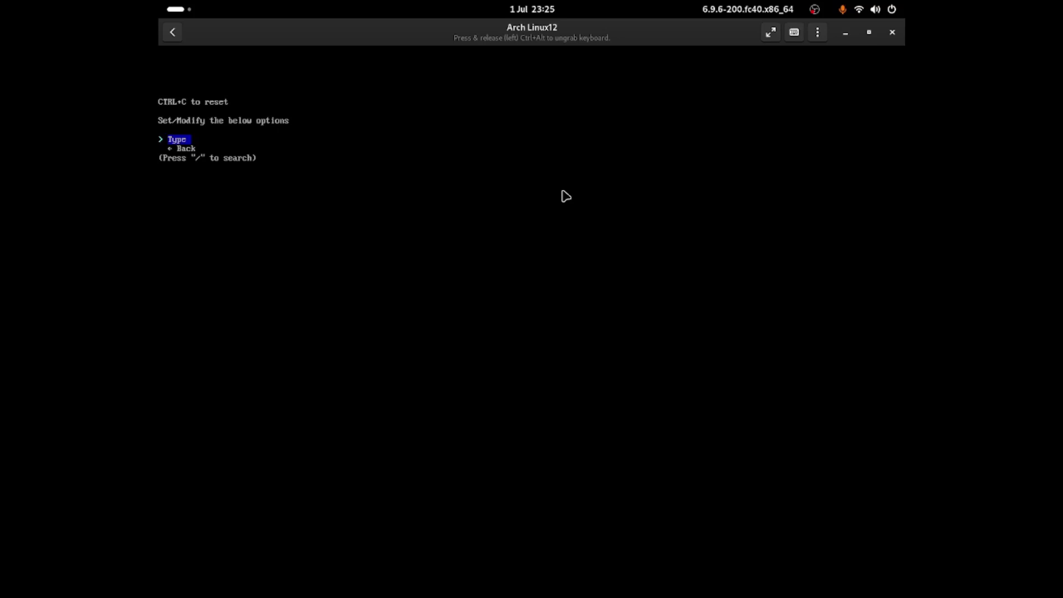
{"action": "key", "text": "Return"}
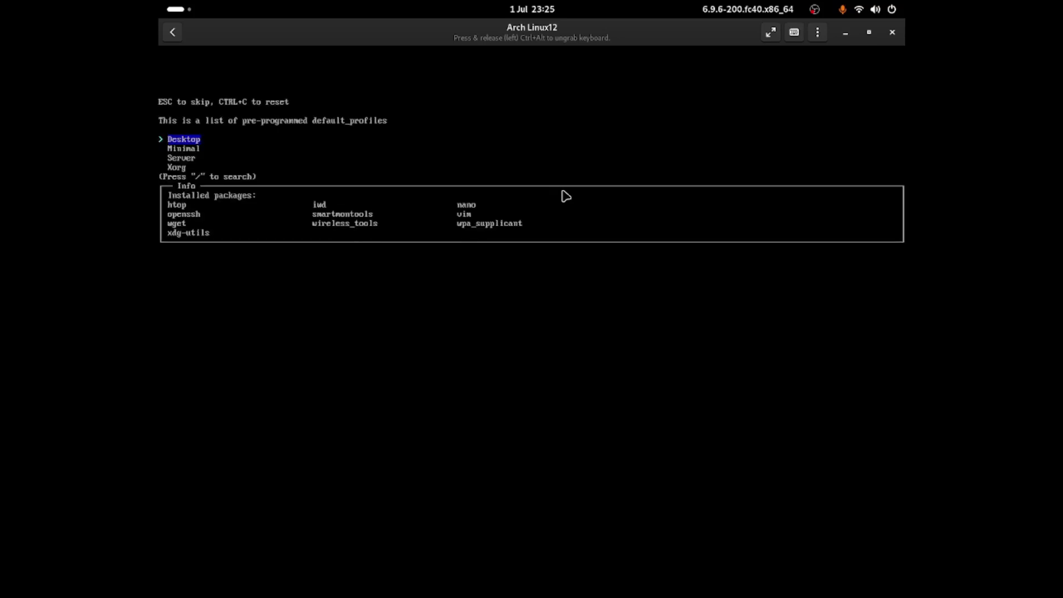
{"action": "key", "text": "Down"}
{"action": "key", "text": "Down"}
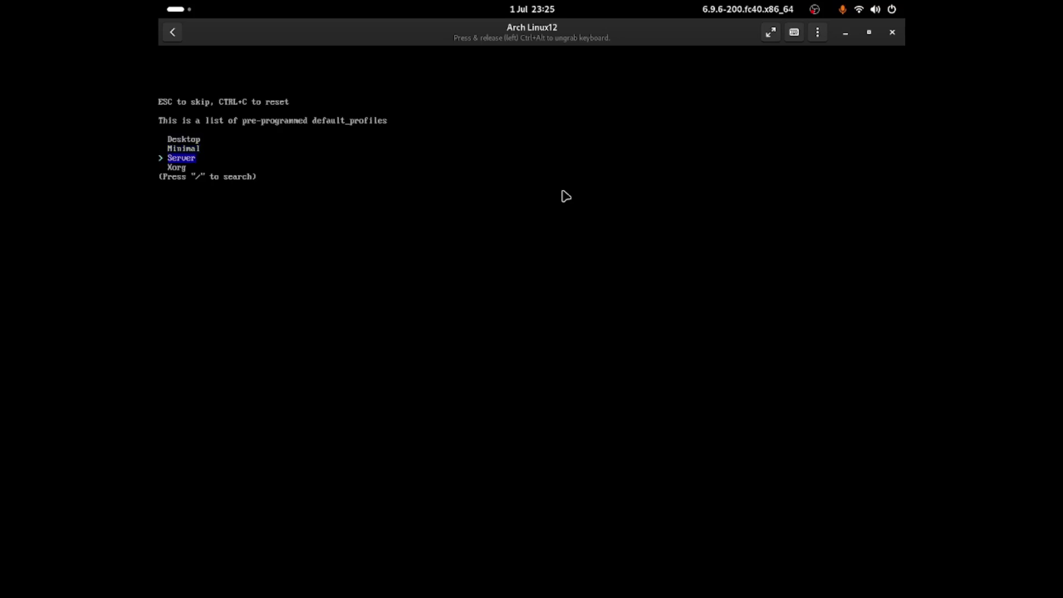
{"action": "key", "text": "Down"}
{"action": "key", "text": "Up"}
{"action": "key", "text": "Up"}
{"action": "key", "text": "Up"}
{"action": "key", "text": "Return"}
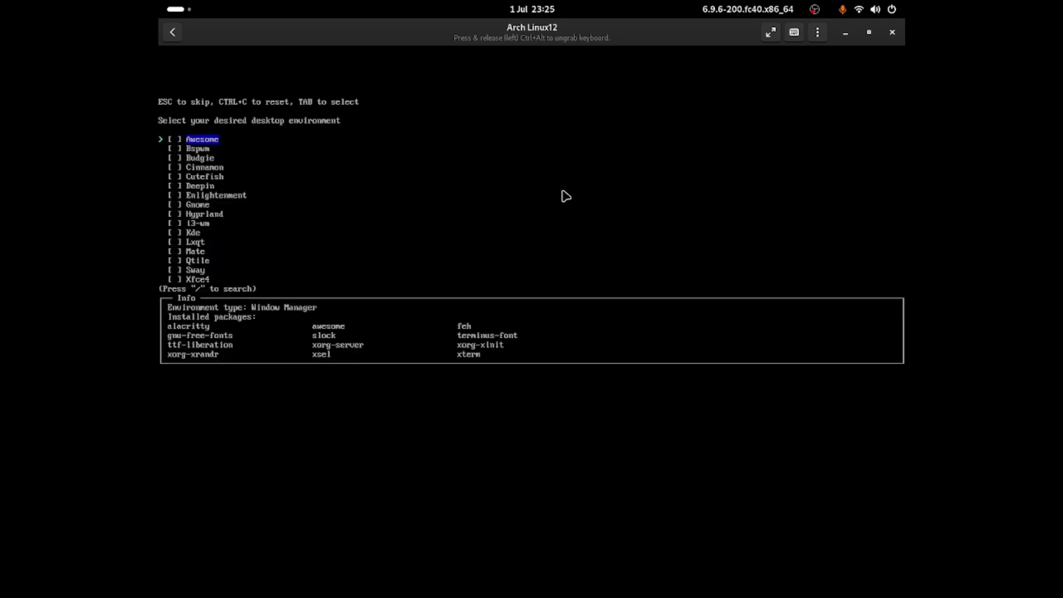
Pick Deepin from the desktop environment list and confirm it
{"action": "key", "text": "Down"}
{"action": "key", "text": "Down"}
{"action": "key", "text": "Up"}
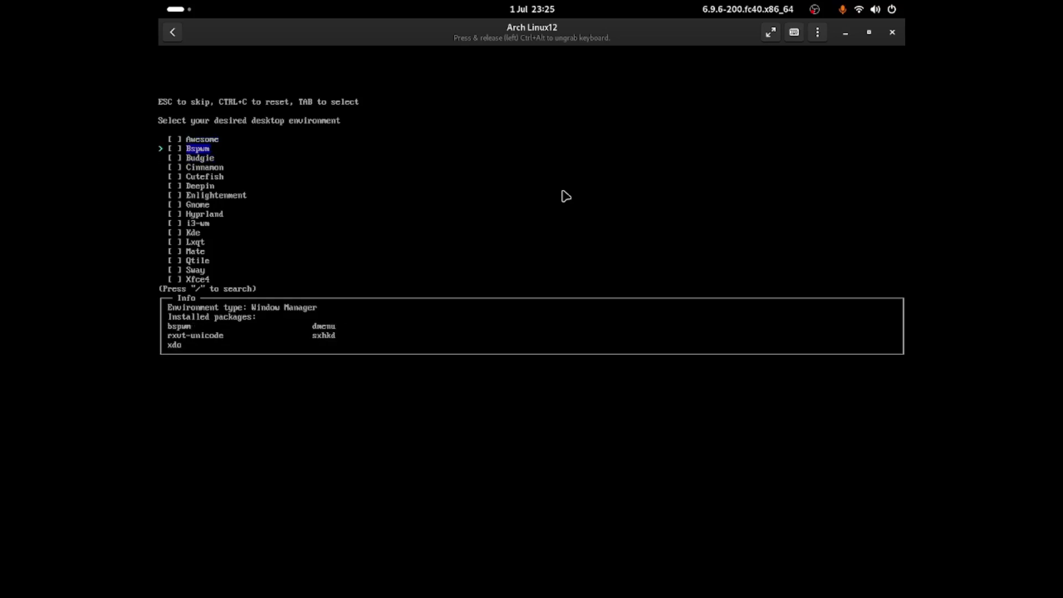
{"action": "key", "text": "Down"}
{"action": "key", "text": "Down"}
{"action": "key", "text": "Down"}
{"action": "key", "text": "Down"}
{"action": "key", "text": "Down"}
{"action": "key", "text": "Down"}
{"action": "key", "text": "Down"}
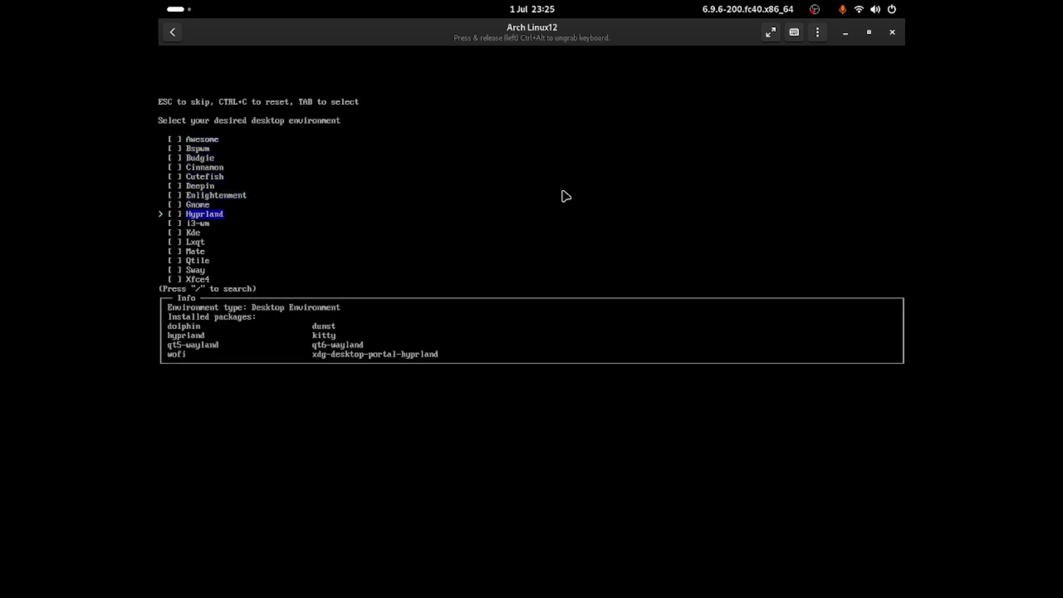
{"action": "key", "text": "Up"}
{"action": "key", "text": "Up"}
{"action": "key", "text": "Up"}
{"action": "key", "text": "Up"}
{"action": "key", "text": "Down"}
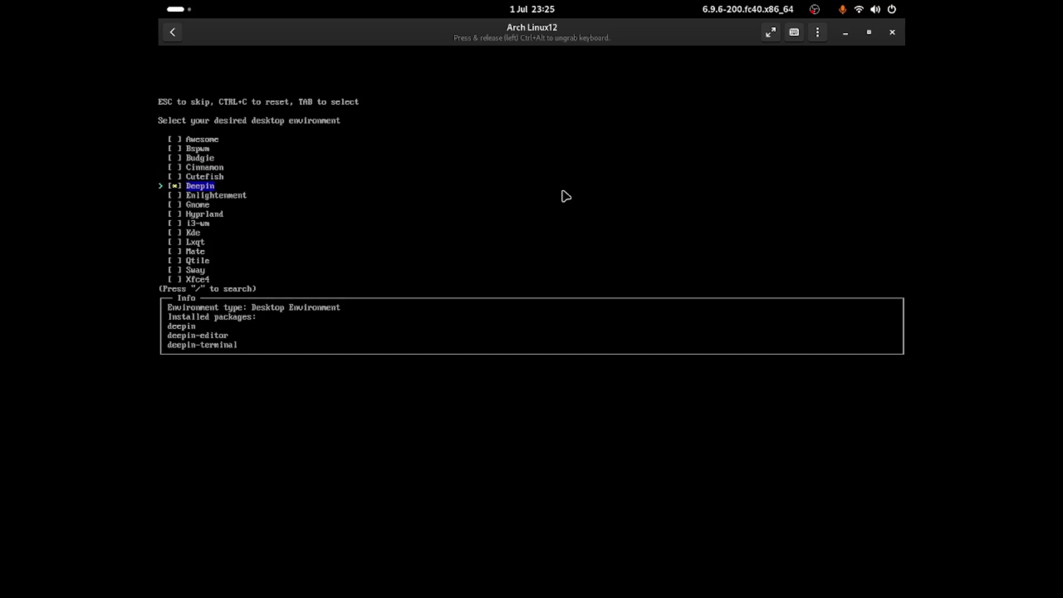
{"action": "key", "text": "Return"}
Check the Deepin profile's package list, then select the Graphics driver setting
{"action": "key", "text": "Down"}
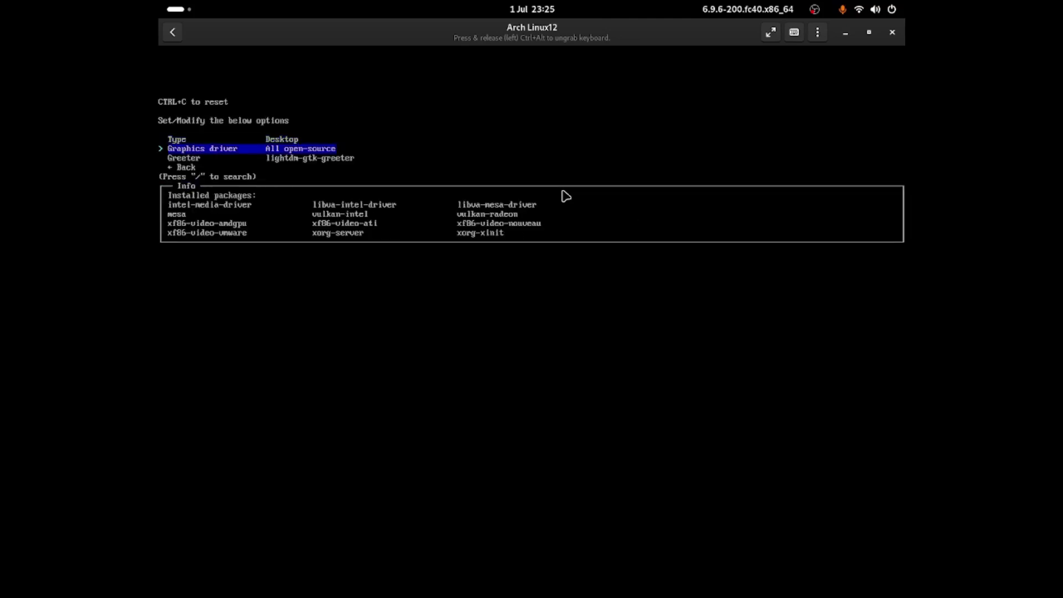
{"action": "key", "text": "Up"}
{"action": "key", "text": "Down"}
{"action": "key", "text": "Up"}
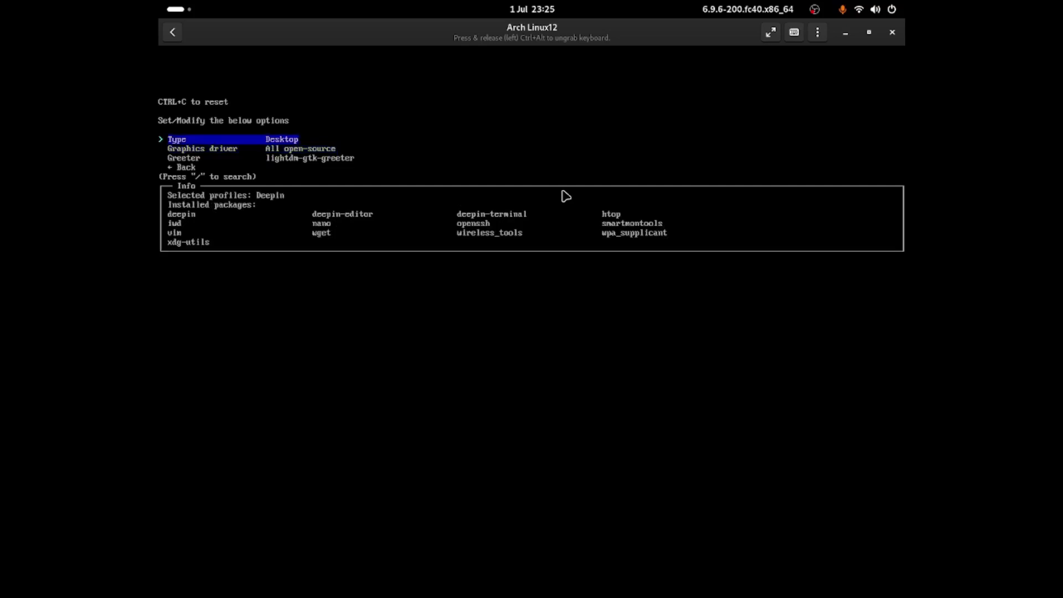
{"action": "key", "text": "Down"}
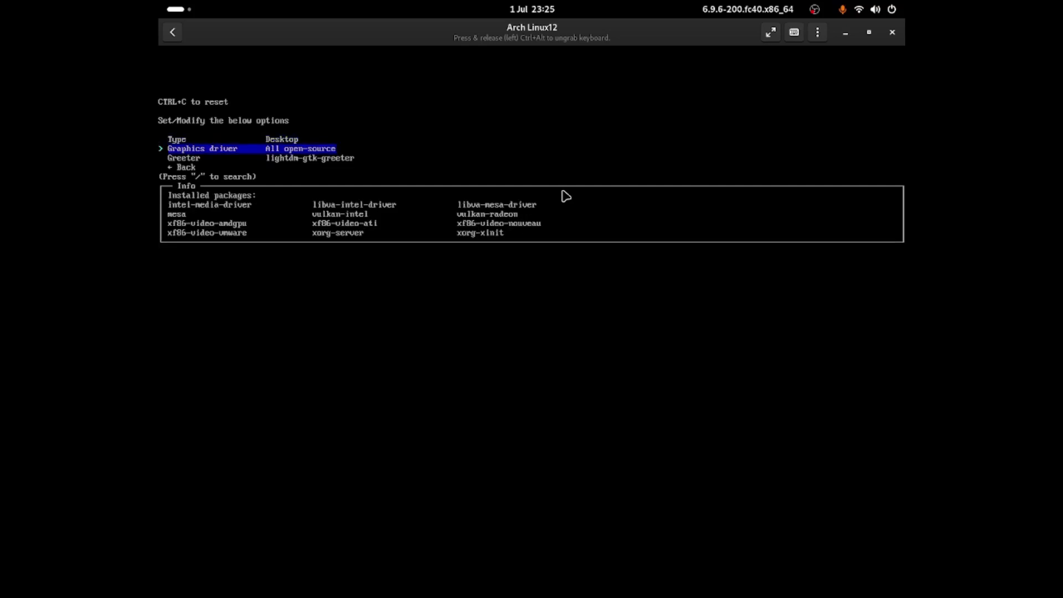
Browse the driver list and choose VMware / VirtualBox (open-source) as the graphics driver
{"action": "key", "text": "Return"}
{"action": "key", "text": "Down"}
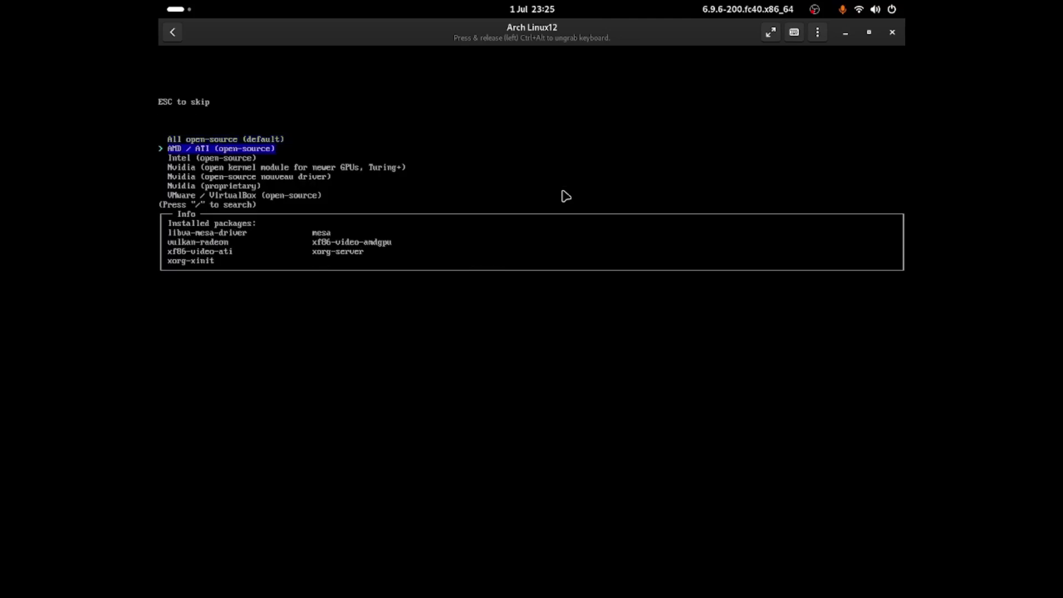
{"action": "key", "text": "Down"}
{"action": "key", "text": "Down"}
{"action": "key", "text": "Up"}
{"action": "key", "text": "Up"}
{"action": "key", "text": "Up"}
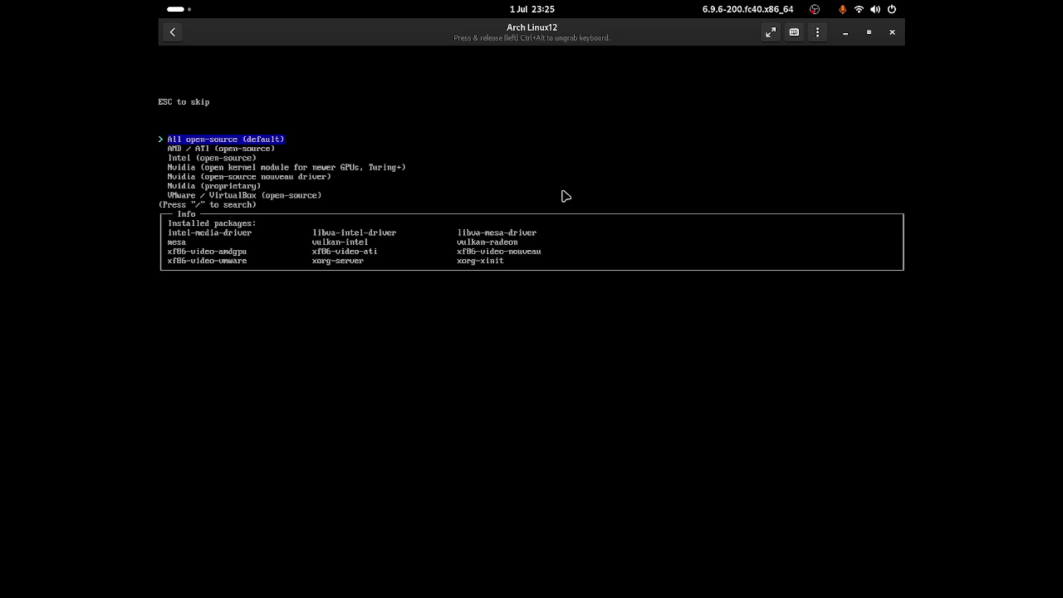
{"action": "key", "text": "Down"}
{"action": "key", "text": "Down"}
{"action": "key", "text": "Down"}
{"action": "key", "text": "Down"}
{"action": "key", "text": "Down"}
{"action": "key", "text": "Down"}
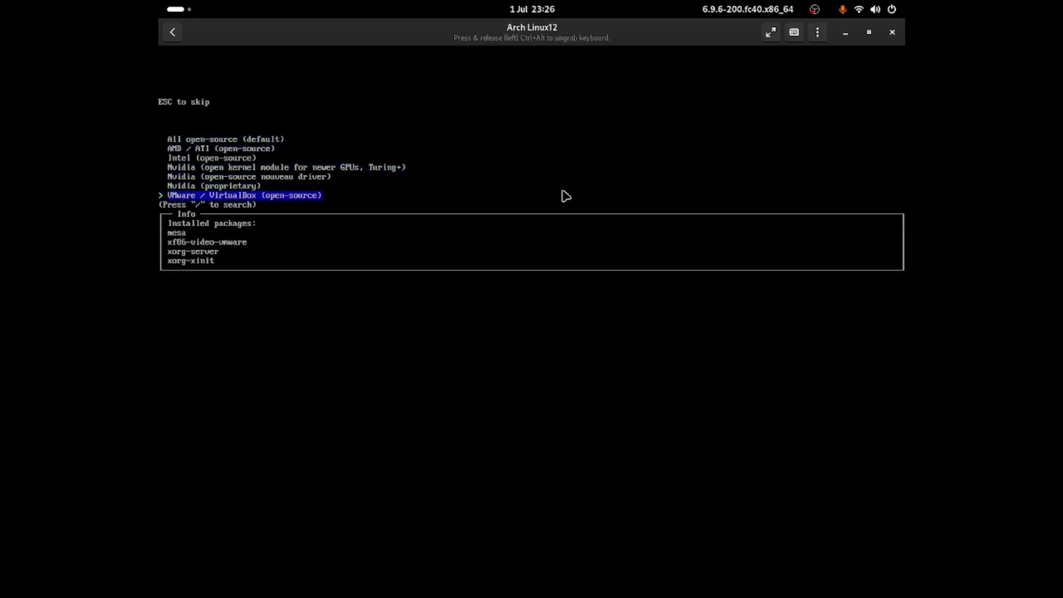
{"action": "key", "text": "Up"}
{"action": "key", "text": "Up"}
{"action": "key", "text": "Down"}
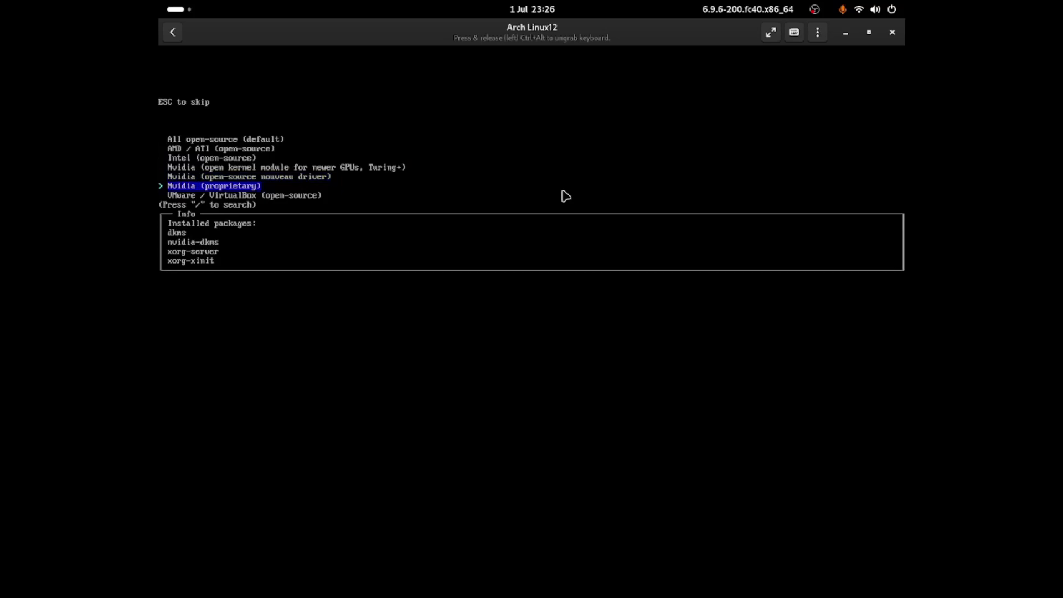
{"action": "key", "text": "Down"}
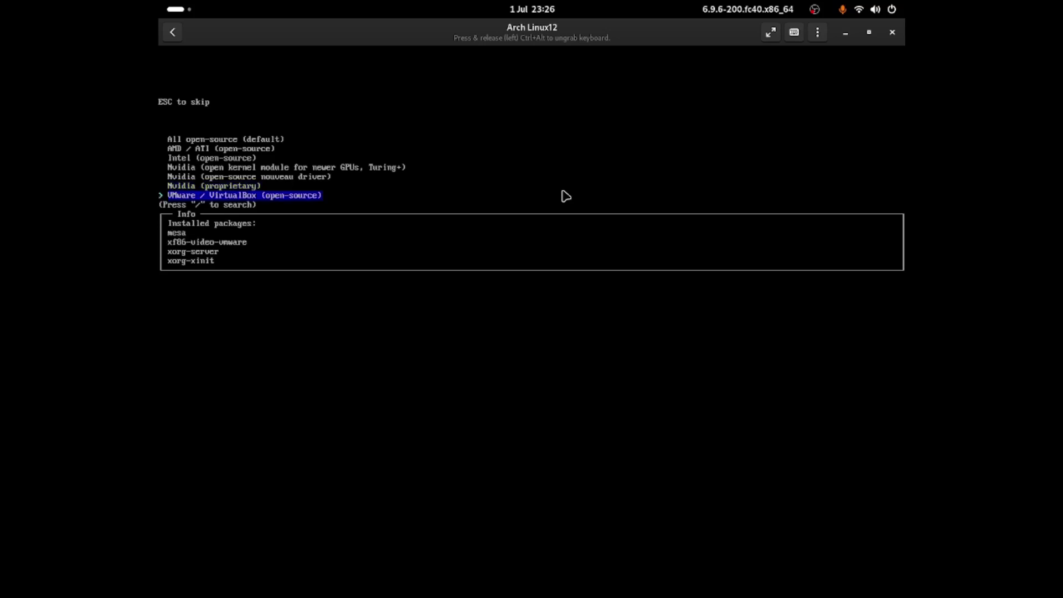
{"action": "key", "text": "Up"}
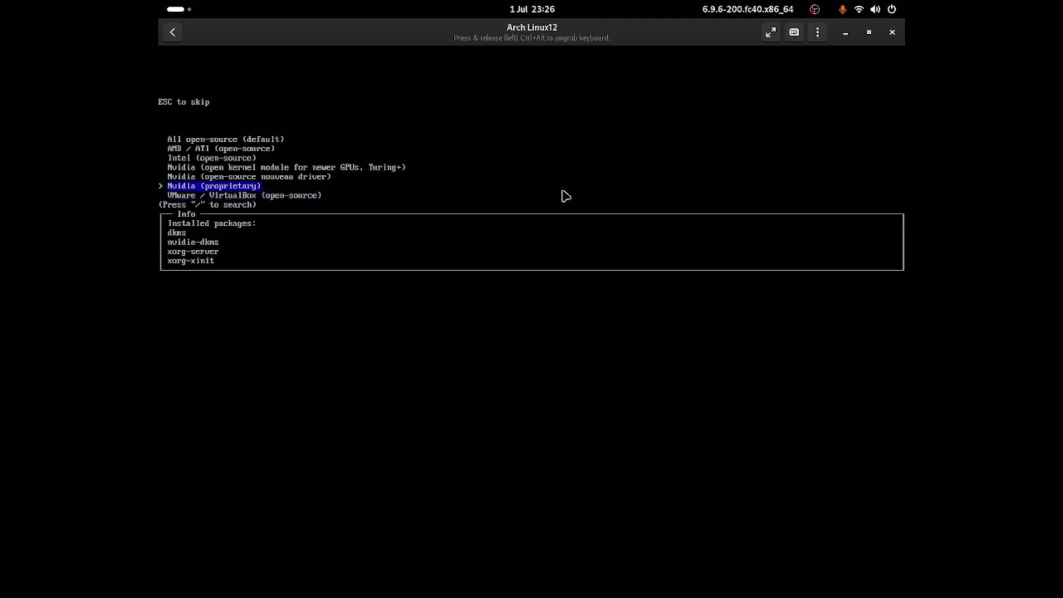
{"action": "key", "text": "Down"}
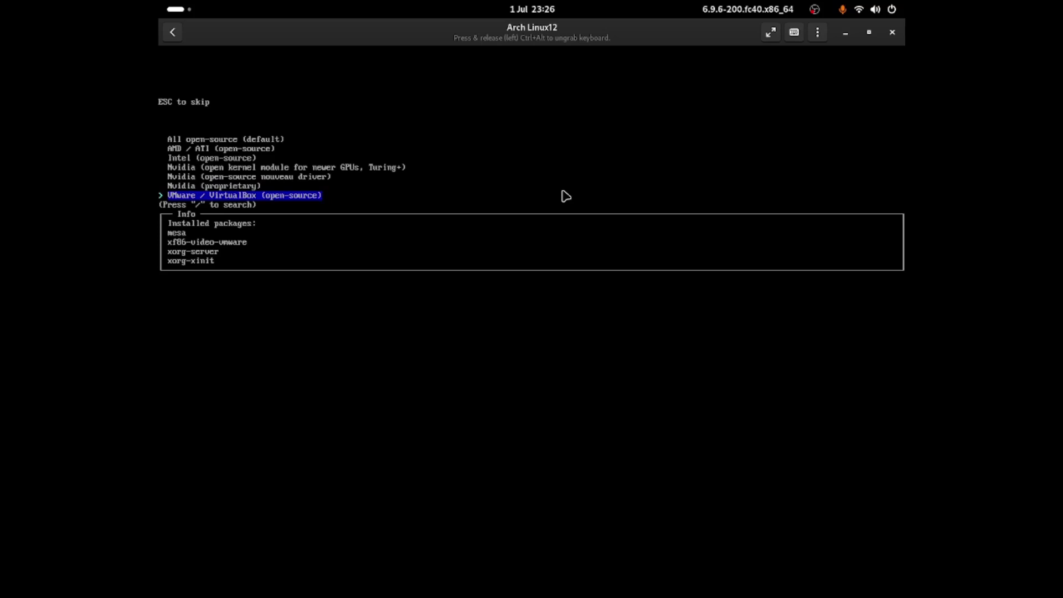
{"action": "key", "text": "Return"}
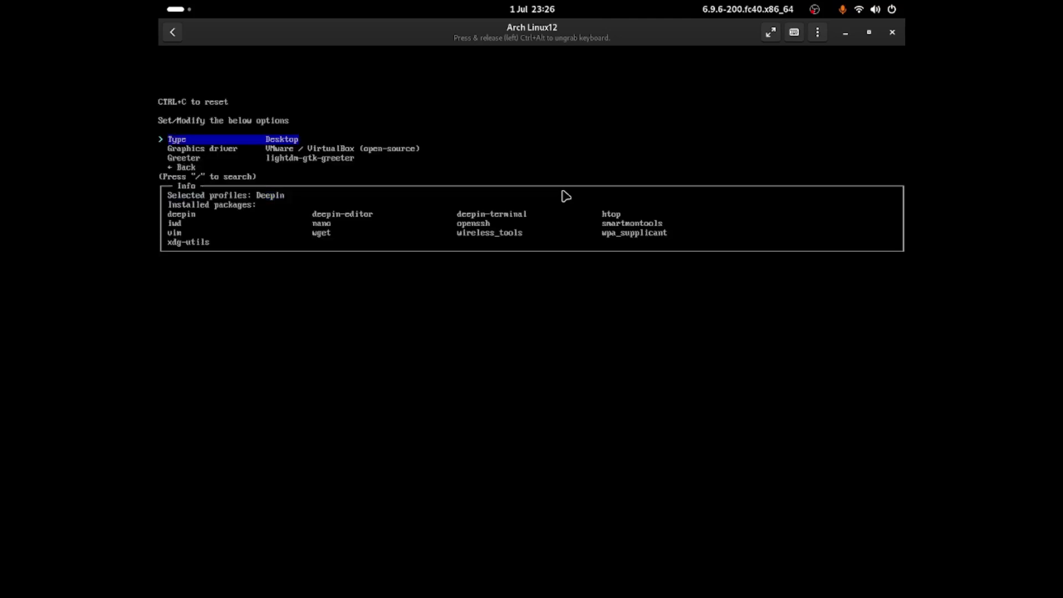
Go Back from the profile submenu to the main menu and move down to Additional packages
{"action": "key", "text": "Down"}
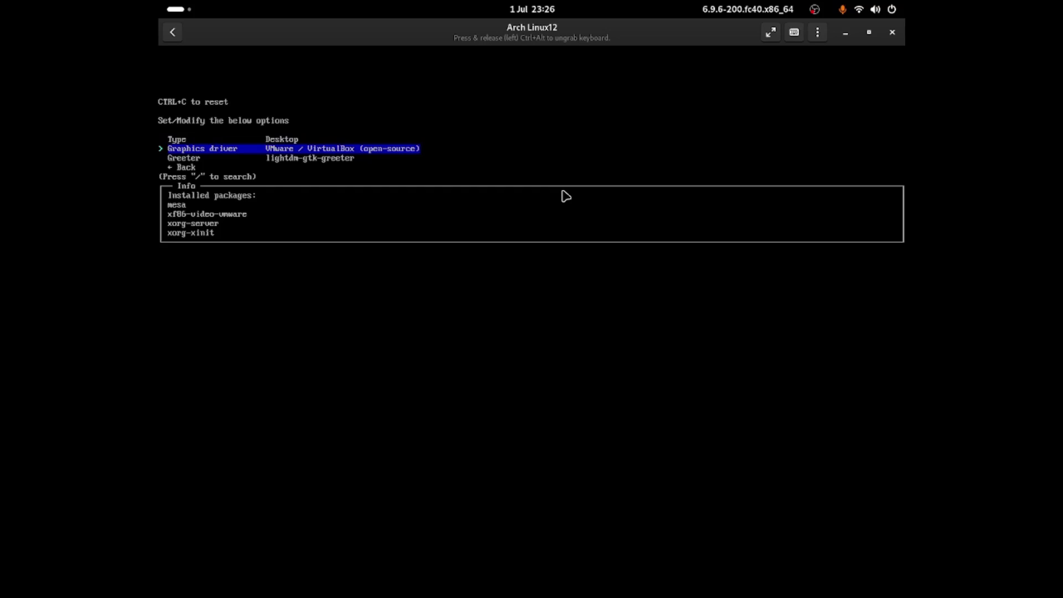
{"action": "key", "text": "Down"}
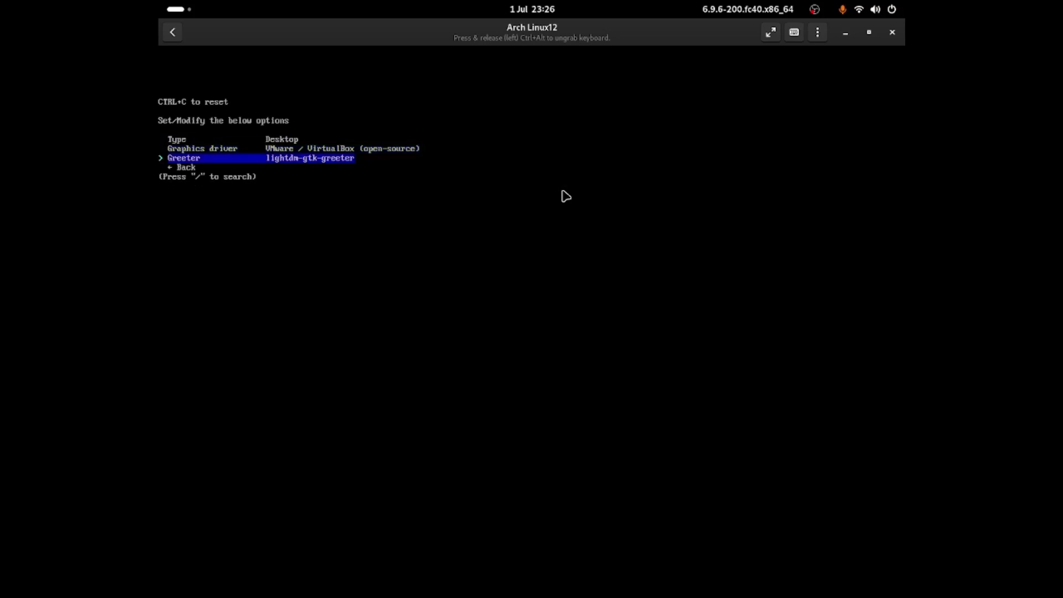
{"action": "key", "text": "Down"}
{"action": "key", "text": "Return"}
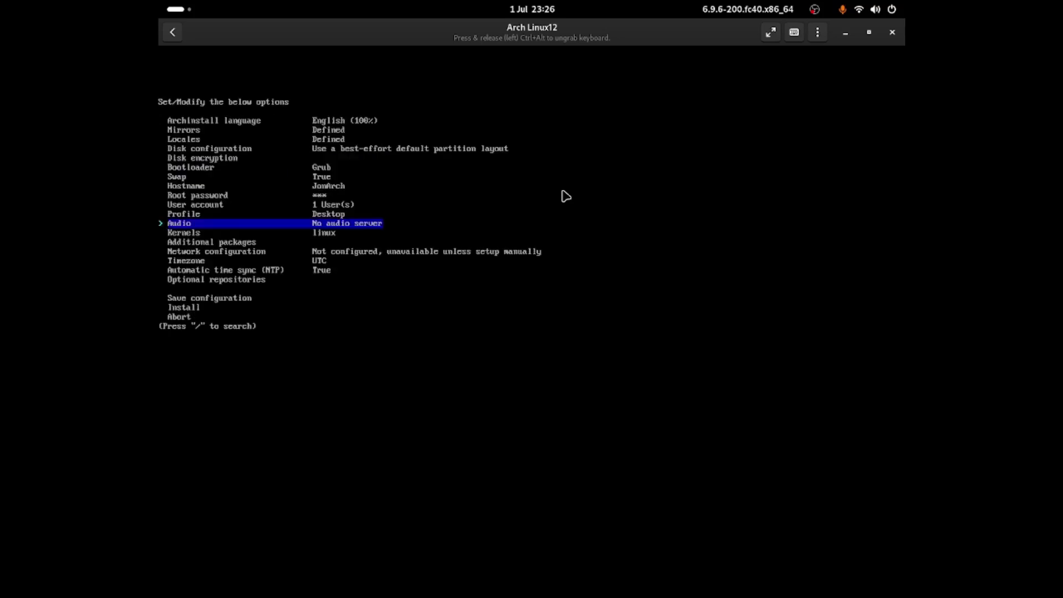
{"action": "key", "text": "Down"}
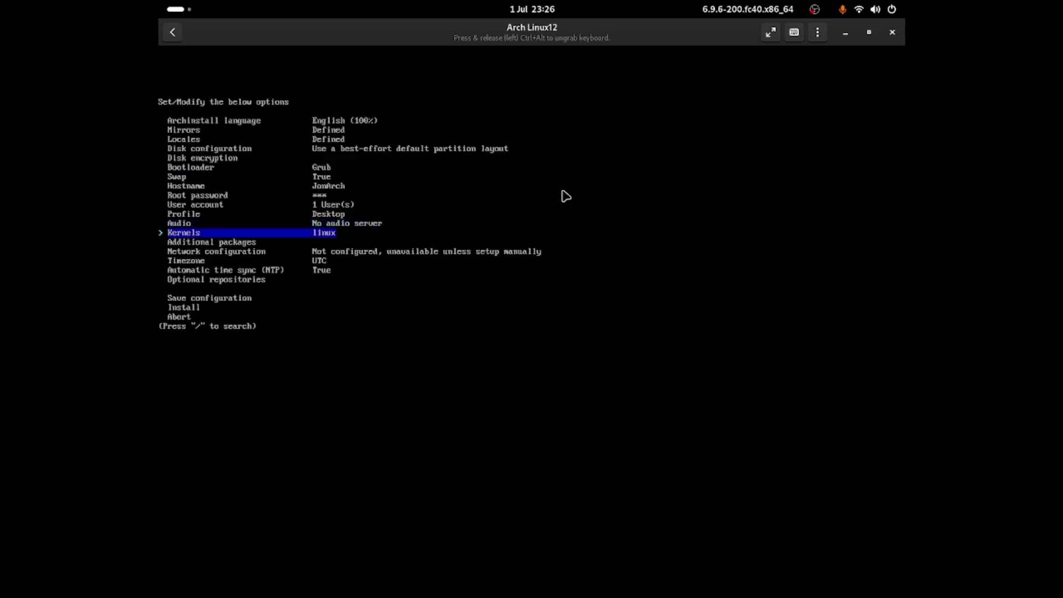
{"action": "key", "text": "Down"}
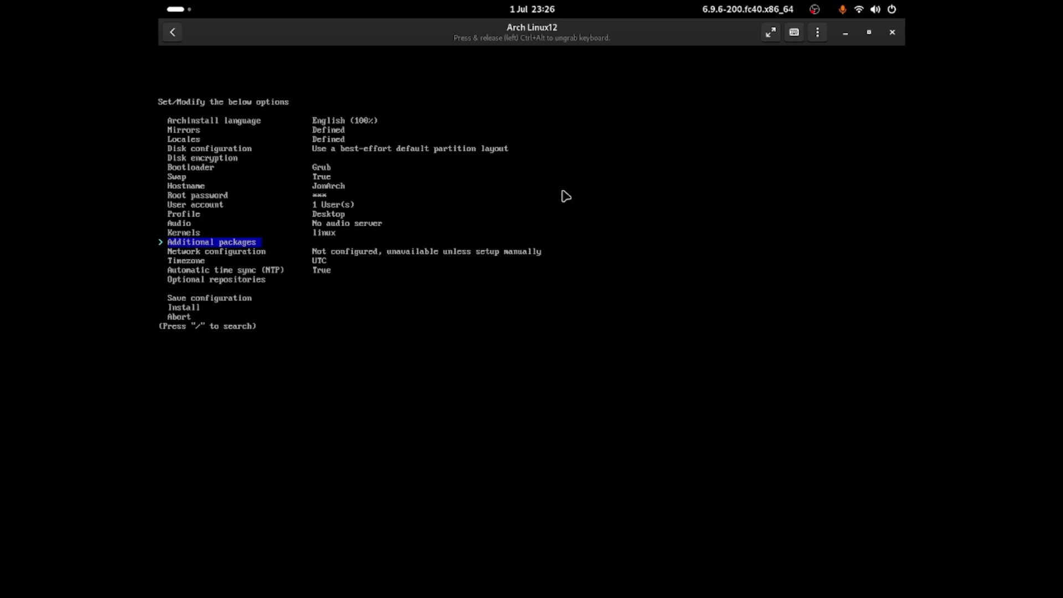
Enter 'firefox nano neofetch' as additional packages and confirm they show as Defined
{"action": "key", "text": "Return"}
{"action": "type", "text": "fir"}
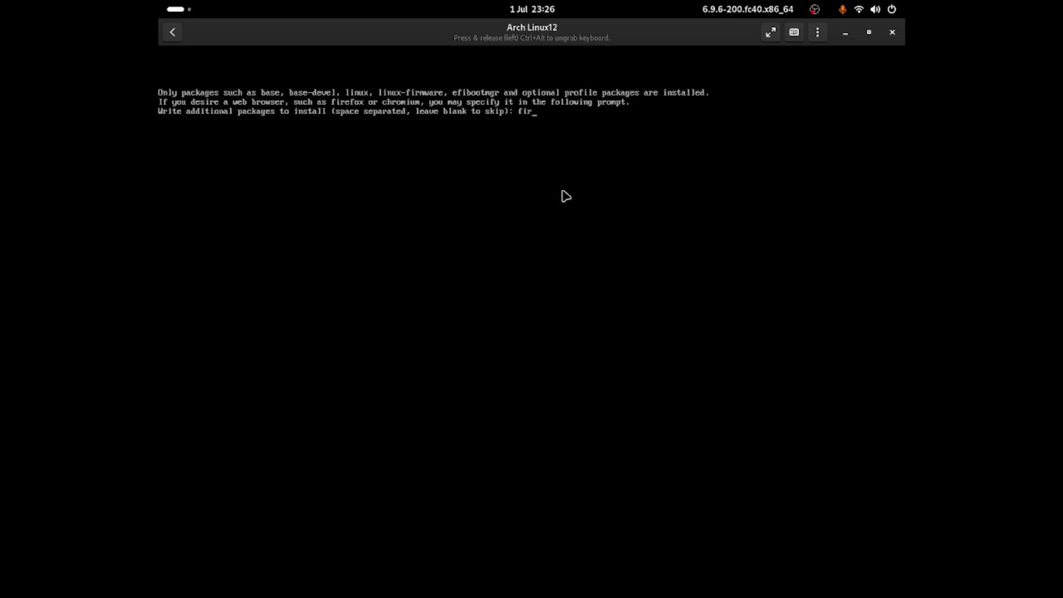
{"action": "type", "text": "efox nano neofetch"}
{"action": "key", "text": "Return"}
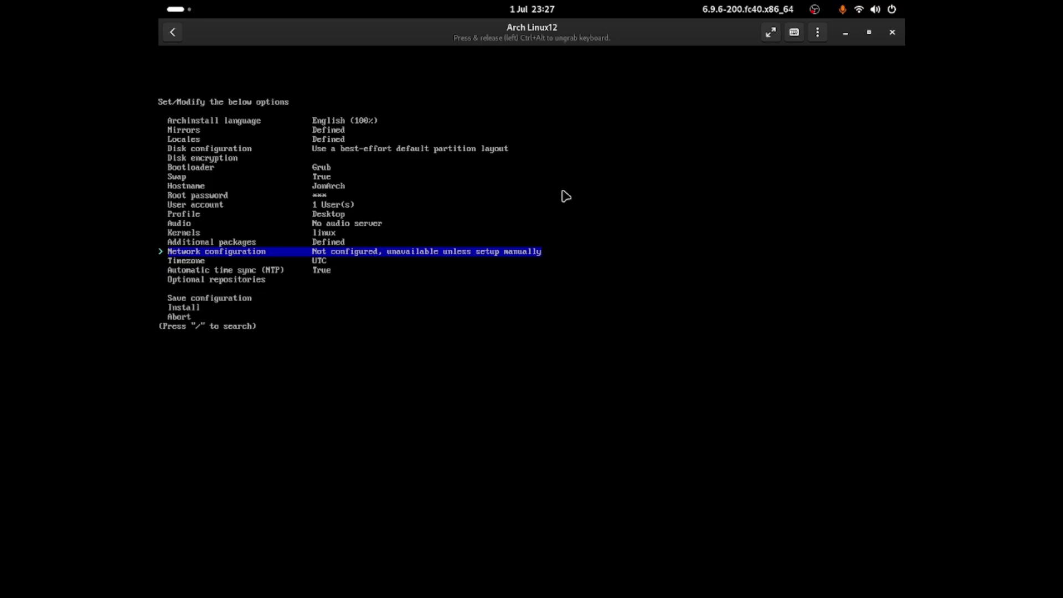
{"action": "key", "text": "Up"}
{"action": "key", "text": "Up"}
{"action": "key", "text": "Up"}
{"action": "key", "text": "Down"}
{"action": "key", "text": "Down"}
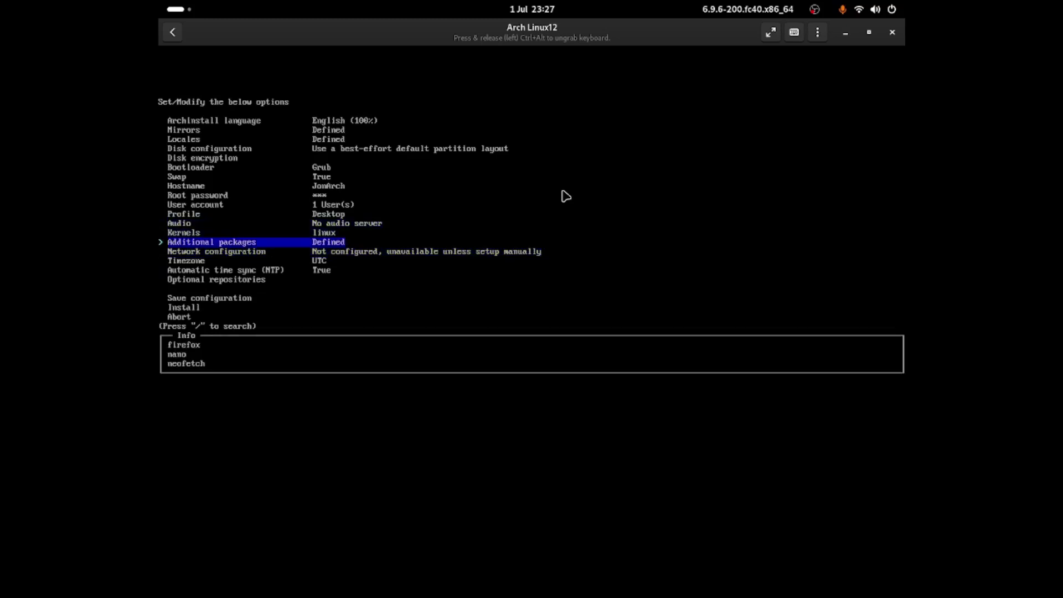
{"action": "key", "text": "Down"}
{"action": "key", "text": "Up"}
Choose Use NetworkManager for the network configuration
{"action": "key", "text": "Down"}
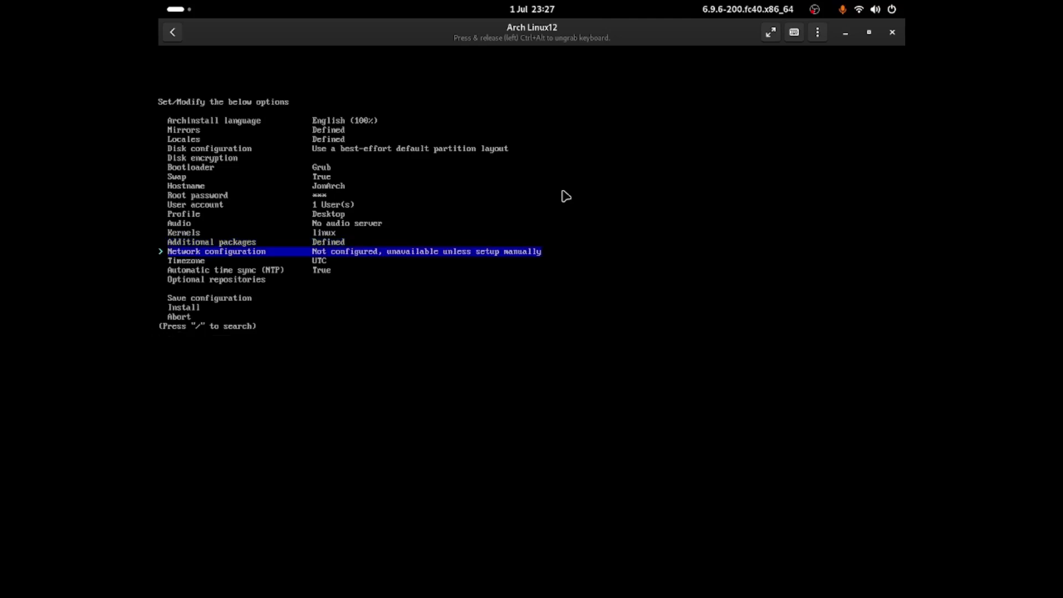
{"action": "key", "text": "Return"}
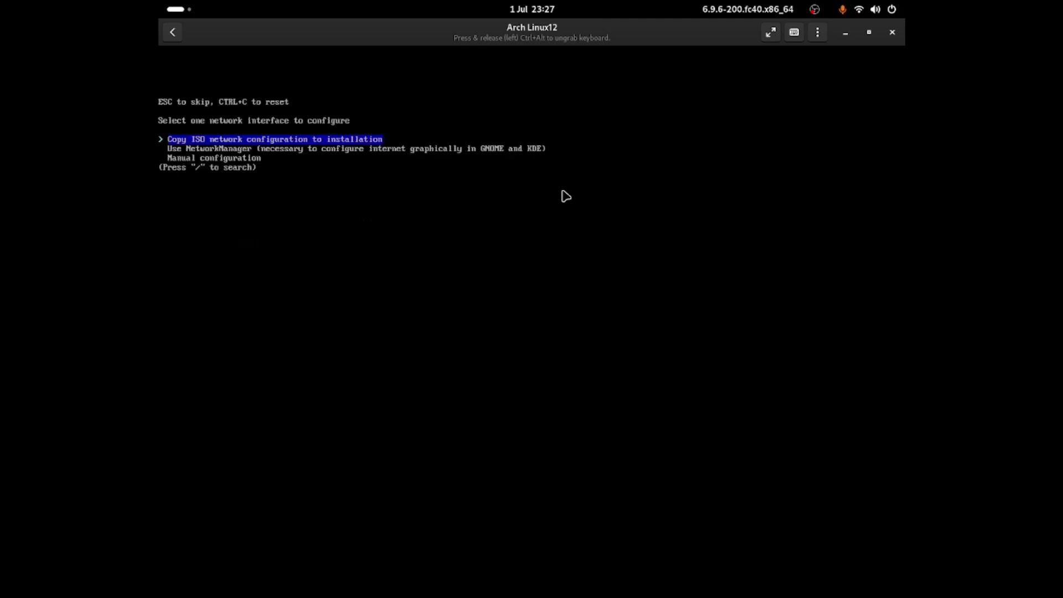
{"action": "key", "text": "Down"}
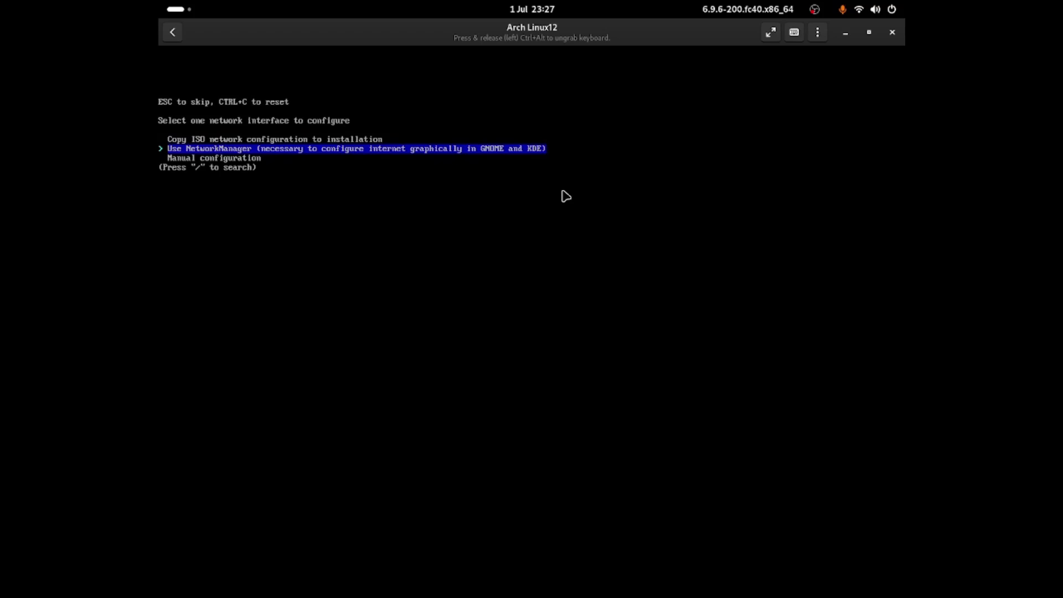
{"action": "key", "text": "Return"}
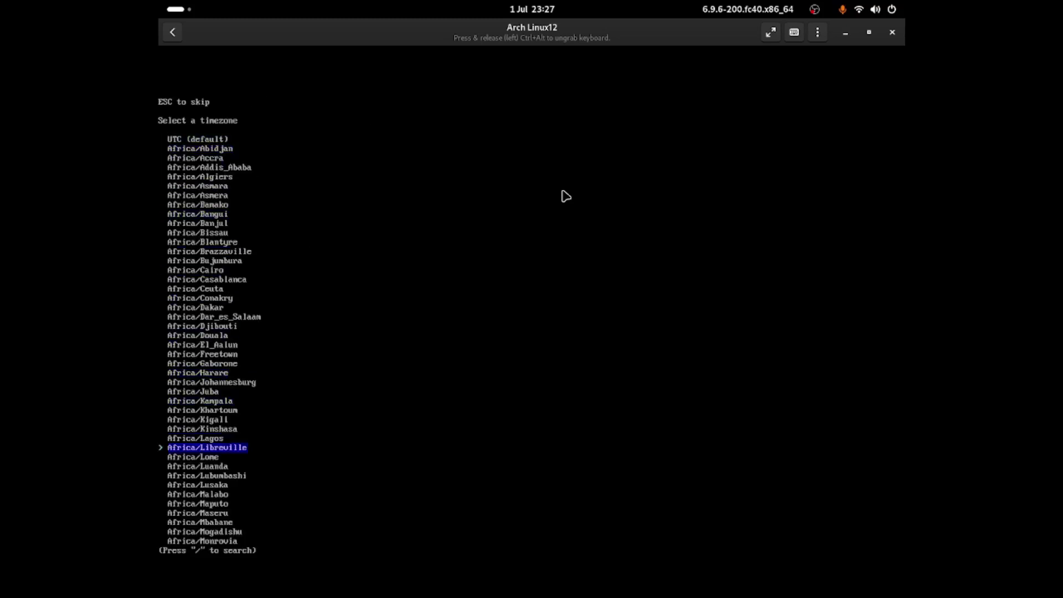
Scroll the timezone list past America, Asia, Etc/GMT and Europe to highlight GB
{"action": "key", "text": "Down"}
{"action": "key", "text": "Down"}
{"action": "key", "text": "Down"}
{"action": "key", "text": "Down"}
{"action": "key", "text": "Down"}
{"action": "key", "text": "Down"}
{"action": "key", "text": "Down"}
{"action": "key", "text": "Down"}
{"action": "key", "text": "Down"}
{"action": "key", "text": "Down"}
{"action": "key", "text": "Down"}
{"action": "key", "text": "Down"}
{"action": "key", "text": "Down"}
{"action": "key", "text": "Down"}
{"action": "key", "text": "Down"}
{"action": "key", "text": "Down"}
{"action": "key", "text": "Down"}
{"action": "key", "text": "Down"}
{"action": "key", "text": "Down"}
{"action": "key", "text": "Down"}
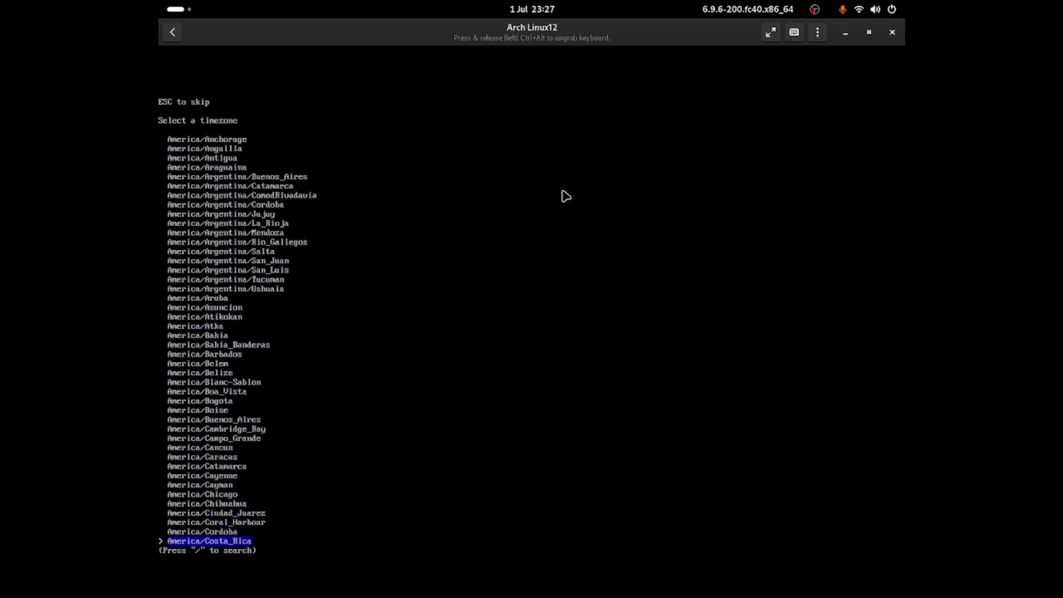
{"action": "key", "text": "Down"}
{"action": "key", "text": "Down"}
{"action": "key", "text": "Down"}
{"action": "key", "text": "Down"}
{"action": "key", "text": "Down"}
{"action": "key", "text": "Down"}
{"action": "key", "text": "Down"}
{"action": "key", "text": "Down"}
{"action": "key", "text": "Down"}
{"action": "key", "text": "Down"}
{"action": "key", "text": "Down"}
{"action": "key", "text": "Down"}
{"action": "key", "text": "Down"}
{"action": "key", "text": "Down"}
{"action": "key", "text": "Down"}
{"action": "key", "text": "Down"}
{"action": "key", "text": "Down"}
{"action": "key", "text": "Down"}
{"action": "key", "text": "Down"}
{"action": "key", "text": "Down"}
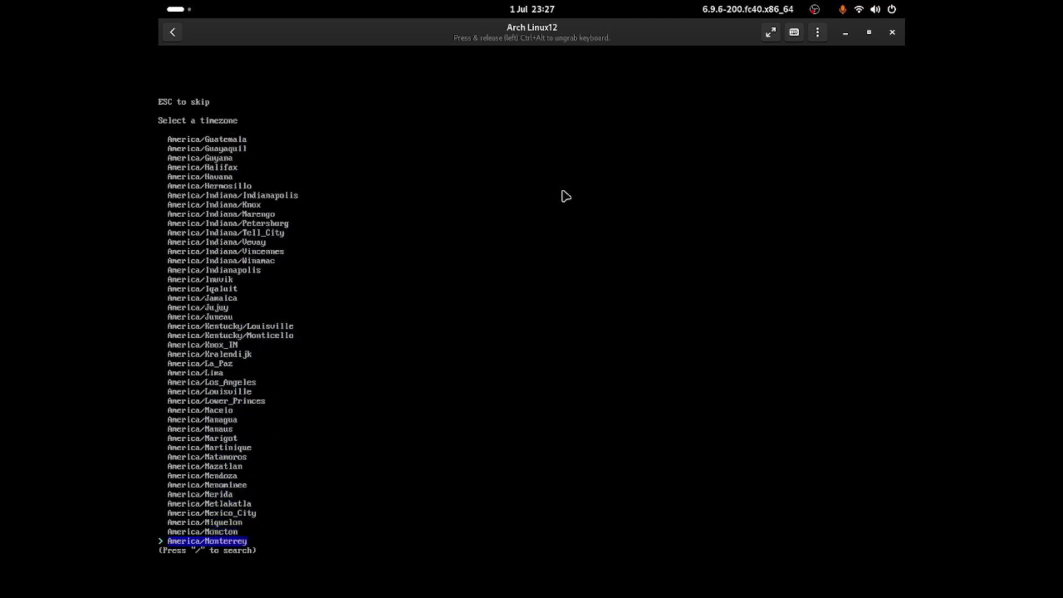
{"action": "key", "text": "Up"}
{"action": "key", "text": "Up"}
{"action": "key", "text": "Up"}
{"action": "key", "text": "Up"}
{"action": "key", "text": "Up"}
{"action": "key", "text": "Up"}
{"action": "key", "text": "Up"}
{"action": "key", "text": "Up"}
{"action": "key", "text": "Down"}
{"action": "key", "text": "Down"}
{"action": "key", "text": "Down"}
{"action": "key", "text": "Down"}
{"action": "key", "text": "Down"}
{"action": "key", "text": "Down"}
{"action": "key", "text": "Down"}
{"action": "key", "text": "Down"}
{"action": "key", "text": "Down"}
{"action": "key", "text": "Down"}
{"action": "key", "text": "Down"}
{"action": "key", "text": "Down"}
{"action": "key", "text": "Down"}
{"action": "key", "text": "Down"}
{"action": "key", "text": "Down"}
{"action": "key", "text": "Down"}
{"action": "key", "text": "Down"}
{"action": "key", "text": "Down"}
{"action": "key", "text": "Down"}
{"action": "key", "text": "Down"}
{"action": "key", "text": "Down"}
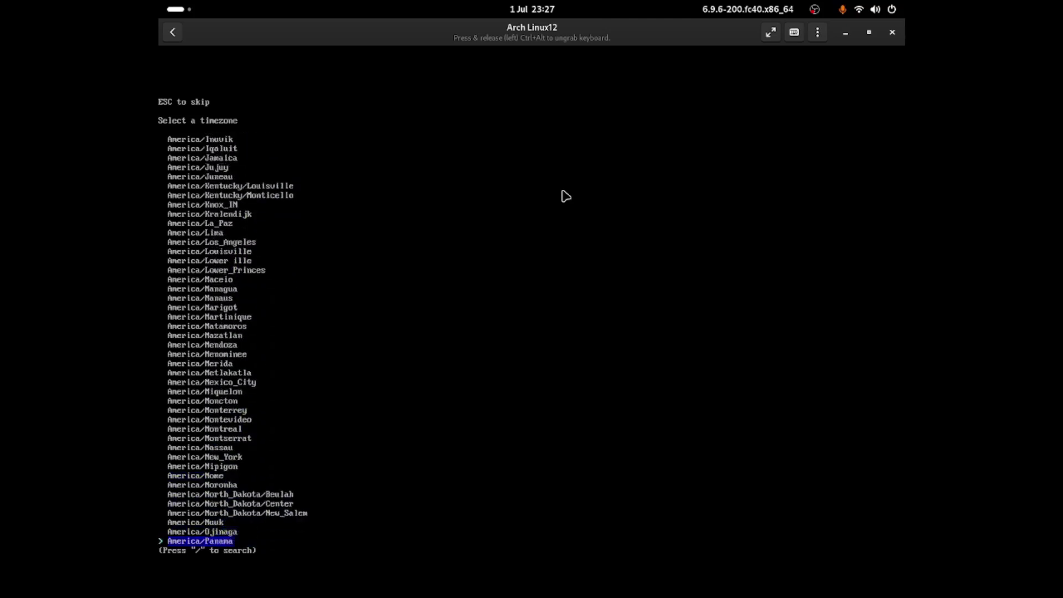
{"action": "key", "text": "Up"}
{"action": "key", "text": "Up"}
{"action": "key", "text": "Up"}
{"action": "key", "text": "Up"}
{"action": "key", "text": "Up"}
{"action": "key", "text": "Up"}
{"action": "key", "text": "Up"}
{"action": "key", "text": "Up"}
{"action": "key", "text": "Up"}
{"action": "key", "text": "Up"}
{"action": "key", "text": "Up"}
{"action": "key", "text": "Up"}
{"action": "key", "text": "Up"}
{"action": "key", "text": "Up"}
{"action": "key", "text": "Up"}
{"action": "key", "text": "Up"}
{"action": "key", "text": "Up"}
{"action": "key", "text": "Up"}
{"action": "key", "text": "Up"}
{"action": "key", "text": "Up"}
{"action": "key", "text": "Up"}
{"action": "key", "text": "Up"}
{"action": "key", "text": "Up"}
{"action": "key", "text": "Up"}
{"action": "key", "text": "Up"}
{"action": "key", "text": "Up"}
{"action": "key", "text": "Up"}
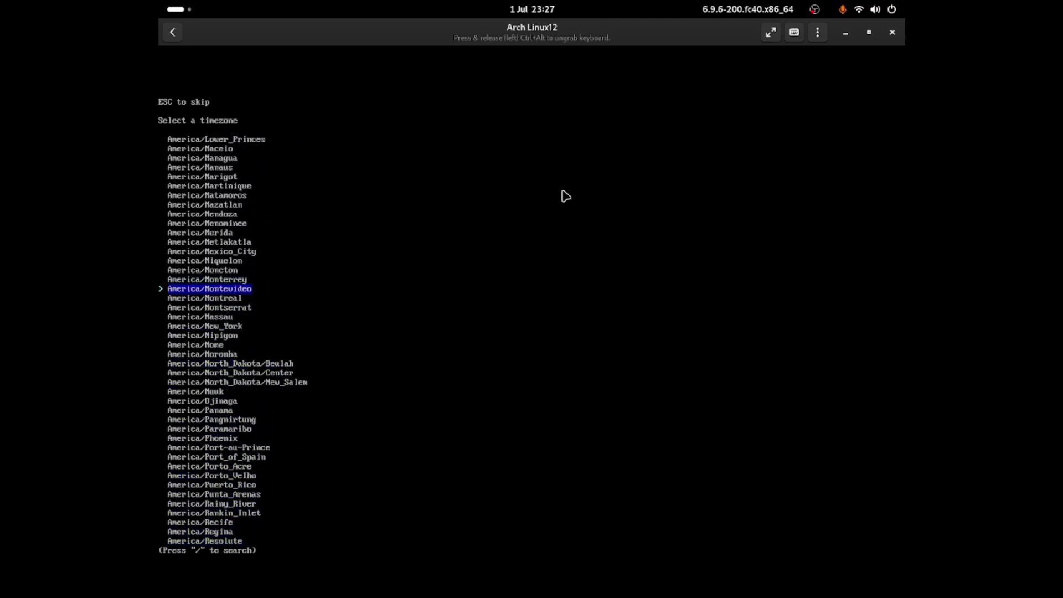
{"action": "key", "text": "Down"}
{"action": "key", "text": "Down"}
{"action": "key", "text": "Down"}
{"action": "key", "text": "Down"}
{"action": "key", "text": "Down"}
{"action": "key", "text": "Down"}
{"action": "key", "text": "Down"}
{"action": "key", "text": "Down"}
{"action": "key", "text": "Down"}
{"action": "key", "text": "Down"}
{"action": "key", "text": "Down"}
{"action": "key", "text": "Down"}
{"action": "key", "text": "Down"}
{"action": "key", "text": "Down"}
{"action": "key", "text": "Down"}
{"action": "key", "text": "Down"}
{"action": "key", "text": "Down"}
{"action": "key", "text": "Down"}
{"action": "key", "text": "Down"}
{"action": "key", "text": "Down"}
{"action": "key", "text": "Down"}
{"action": "key", "text": "Down"}
{"action": "key", "text": "Down"}
{"action": "key", "text": "Down"}
{"action": "key", "text": "Down"}
{"action": "key", "text": "Down"}
{"action": "key", "text": "Down"}
{"action": "key", "text": "Down"}
{"action": "key", "text": "Down"}
{"action": "key", "text": "Down"}
{"action": "key", "text": "Down"}
{"action": "key", "text": "Down"}
{"action": "key", "text": "Down"}
{"action": "key", "text": "Down"}
{"action": "key", "text": "Down"}
{"action": "key", "text": "Down"}
{"action": "key", "text": "Down"}
{"action": "key", "text": "Down"}
{"action": "key", "text": "Down"}
{"action": "key", "text": "Down"}
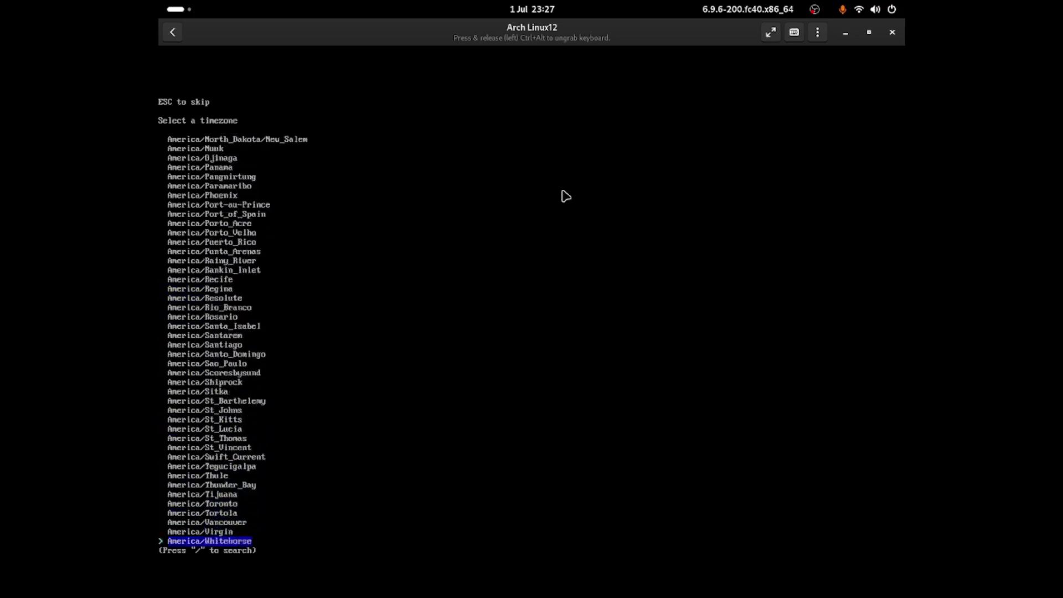
{"action": "key", "text": "Up"}
{"action": "key", "text": "Up"}
{"action": "key", "text": "Up"}
{"action": "key", "text": "Up"}
{"action": "key", "text": "Up"}
{"action": "key", "text": "Up"}
{"action": "key", "text": "Up"}
{"action": "key", "text": "Up"}
{"action": "key", "text": "Up"}
{"action": "key", "text": "Up"}
{"action": "key", "text": "Up"}
{"action": "key", "text": "Up"}
{"action": "key", "text": "Up"}
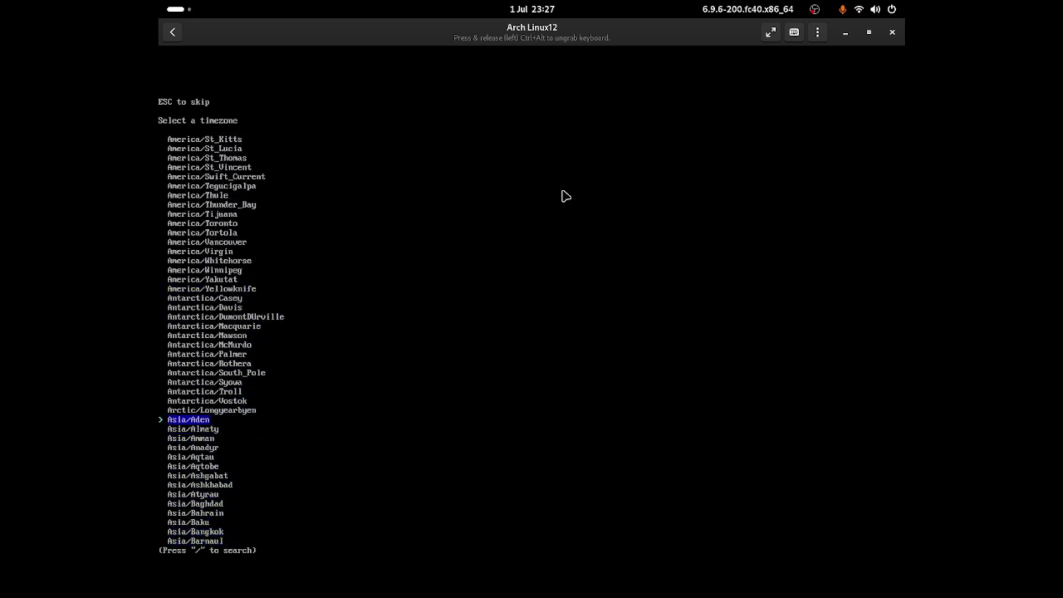
{"action": "key", "text": "Down"}
{"action": "key", "text": "Down"}
{"action": "key", "text": "Down"}
{"action": "key", "text": "Down"}
{"action": "key", "text": "Down"}
{"action": "key", "text": "Down"}
{"action": "key", "text": "Down"}
{"action": "key", "text": "Down"}
{"action": "key", "text": "Down"}
{"action": "key", "text": "Down"}
{"action": "key", "text": "Down"}
{"action": "key", "text": "Down"}
{"action": "key", "text": "Down"}
{"action": "key", "text": "Down"}
{"action": "key", "text": "Down"}
{"action": "key", "text": "Down"}
{"action": "key", "text": "Down"}
{"action": "key", "text": "Down"}
{"action": "key", "text": "Down"}
{"action": "key", "text": "Down"}
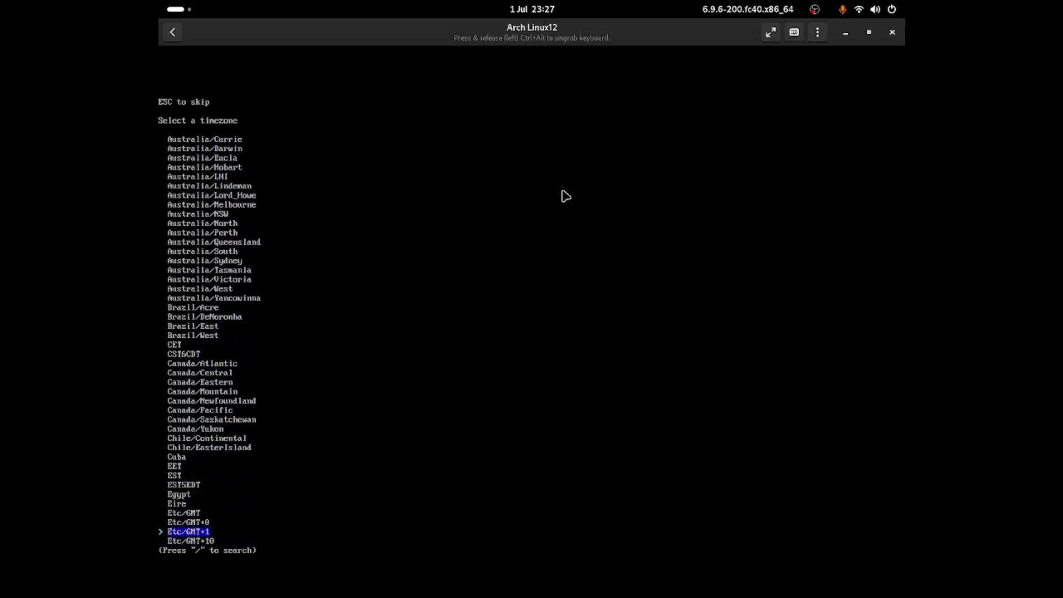
{"action": "key", "text": "Down"}
{"action": "key", "text": "Down"}
{"action": "key", "text": "Down"}
{"action": "key", "text": "Down"}
{"action": "key", "text": "Down"}
{"action": "key", "text": "Down"}
{"action": "key", "text": "Down"}
{"action": "key", "text": "Down"}
{"action": "key", "text": "Down"}
{"action": "key", "text": "Down"}
{"action": "key", "text": "Down"}
{"action": "key", "text": "Down"}
{"action": "key", "text": "Down"}
{"action": "key", "text": "Down"}
{"action": "key", "text": "Down"}
{"action": "key", "text": "Down"}
{"action": "key", "text": "Down"}
{"action": "key", "text": "Down"}
{"action": "key", "text": "Down"}
{"action": "key", "text": "Down"}
{"action": "key", "text": "Up"}
{"action": "key", "text": "Up"}
{"action": "key", "text": "Up"}
{"action": "key", "text": "Up"}
{"action": "key", "text": "Up"}
{"action": "key", "text": "Up"}
{"action": "key", "text": "Up"}
{"action": "key", "text": "Up"}
{"action": "key", "text": "Up"}
{"action": "key", "text": "Up"}
{"action": "key", "text": "Up"}
{"action": "key", "text": "Up"}
{"action": "key", "text": "Up"}
{"action": "key", "text": "Up"}
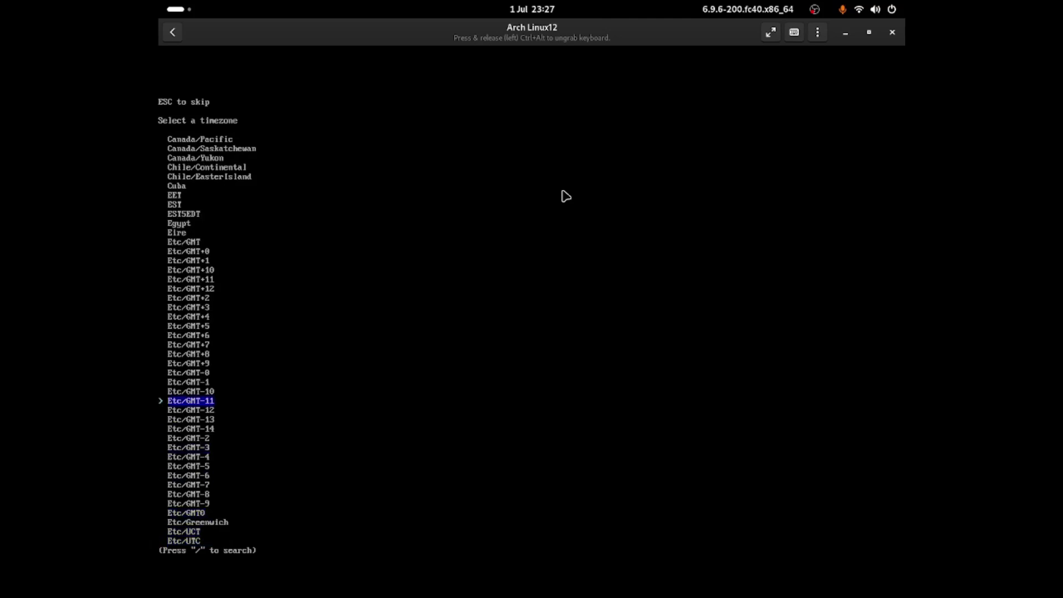
{"action": "key", "text": "Up"}
{"action": "key", "text": "Up"}
{"action": "key", "text": "Up"}
{"action": "key", "text": "Up"}
{"action": "key", "text": "Up"}
{"action": "key", "text": "Up"}
{"action": "key", "text": "Up"}
{"action": "key", "text": "Up"}
{"action": "key", "text": "Up"}
{"action": "key", "text": "Up"}
{"action": "key", "text": "Up"}
{"action": "key", "text": "Up"}
{"action": "key", "text": "Up"}
{"action": "key", "text": "Up"}
{"action": "key", "text": "Up"}
{"action": "key", "text": "Up"}
{"action": "key", "text": "Up"}
{"action": "key", "text": "Up"}
{"action": "key", "text": "Up"}
{"action": "key", "text": "Down"}
{"action": "key", "text": "Down"}
{"action": "key", "text": "Down"}
{"action": "key", "text": "Down"}
{"action": "key", "text": "Down"}
{"action": "key", "text": "Down"}
{"action": "key", "text": "Down"}
{"action": "key", "text": "Down"}
{"action": "key", "text": "Down"}
{"action": "key", "text": "Down"}
{"action": "key", "text": "Down"}
{"action": "key", "text": "Down"}
{"action": "key", "text": "Down"}
{"action": "key", "text": "Down"}
{"action": "key", "text": "Down"}
{"action": "key", "text": "Down"}
{"action": "key", "text": "Down"}
{"action": "key", "text": "Down"}
{"action": "key", "text": "Down"}
{"action": "key", "text": "Down"}
{"action": "key", "text": "Down"}
{"action": "key", "text": "Down"}
{"action": "key", "text": "Down"}
{"action": "key", "text": "Down"}
{"action": "key", "text": "Down"}
{"action": "key", "text": "Down"}
{"action": "key", "text": "Down"}
{"action": "key", "text": "Down"}
{"action": "key", "text": "Down"}
{"action": "key", "text": "Down"}
{"action": "key", "text": "Down"}
{"action": "key", "text": "Down"}
{"action": "key", "text": "Down"}
{"action": "key", "text": "Down"}
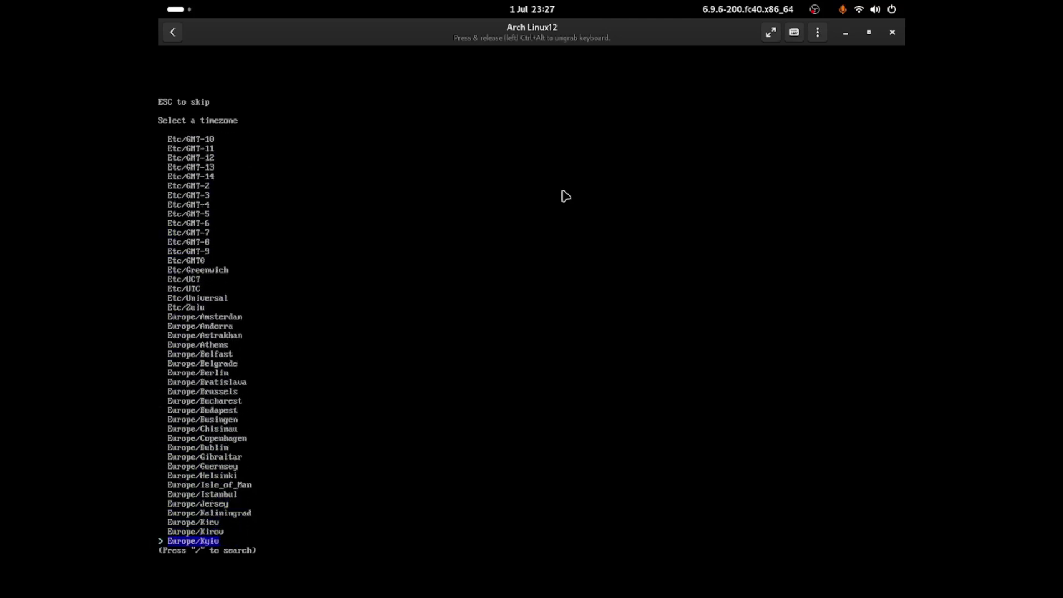
{"action": "key", "text": "Down"}
{"action": "key", "text": "Down"}
{"action": "key", "text": "Down"}
{"action": "key", "text": "Down"}
{"action": "key", "text": "Down"}
{"action": "key", "text": "Down"}
{"action": "key", "text": "Down"}
{"action": "key", "text": "Down"}
{"action": "key", "text": "Down"}
{"action": "key", "text": "Down"}
{"action": "key", "text": "Down"}
{"action": "key", "text": "Down"}
{"action": "key", "text": "Down"}
{"action": "key", "text": "Down"}
{"action": "key", "text": "Down"}
{"action": "key", "text": "Down"}
{"action": "key", "text": "Down"}
{"action": "key", "text": "Down"}
{"action": "key", "text": "Down"}
{"action": "key", "text": "Down"}
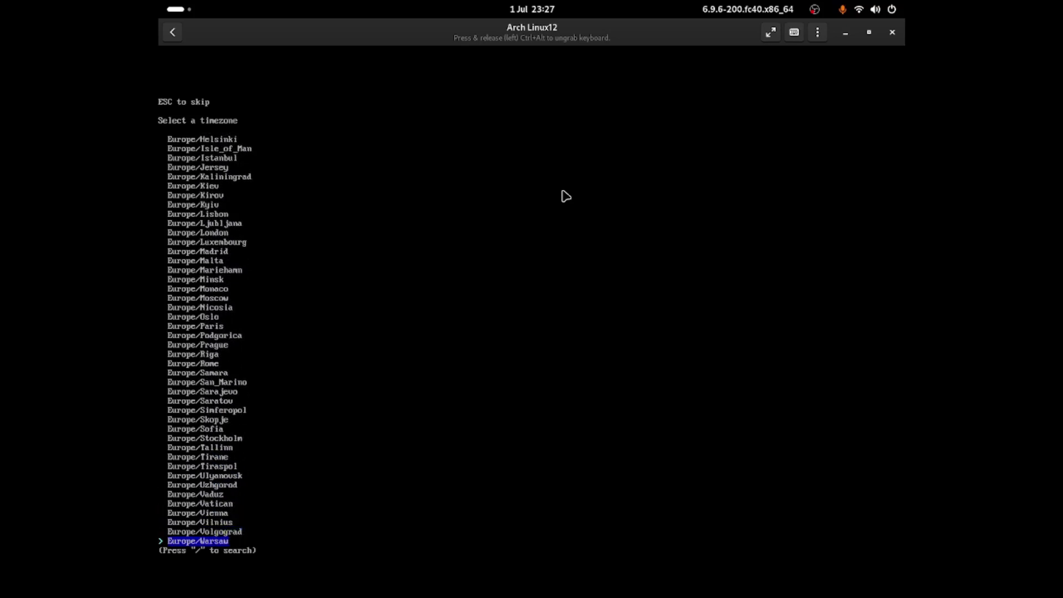
{"action": "key", "text": "Down"}
{"action": "key", "text": "Down"}
{"action": "key", "text": "Down"}
{"action": "key", "text": "Down"}
{"action": "key", "text": "Down"}
{"action": "key", "text": "Down"}
{"action": "key", "text": "Down"}
{"action": "key", "text": "Down"}
{"action": "key", "text": "Down"}
{"action": "key", "text": "Down"}
{"action": "key", "text": "Down"}
{"action": "key", "text": "Down"}
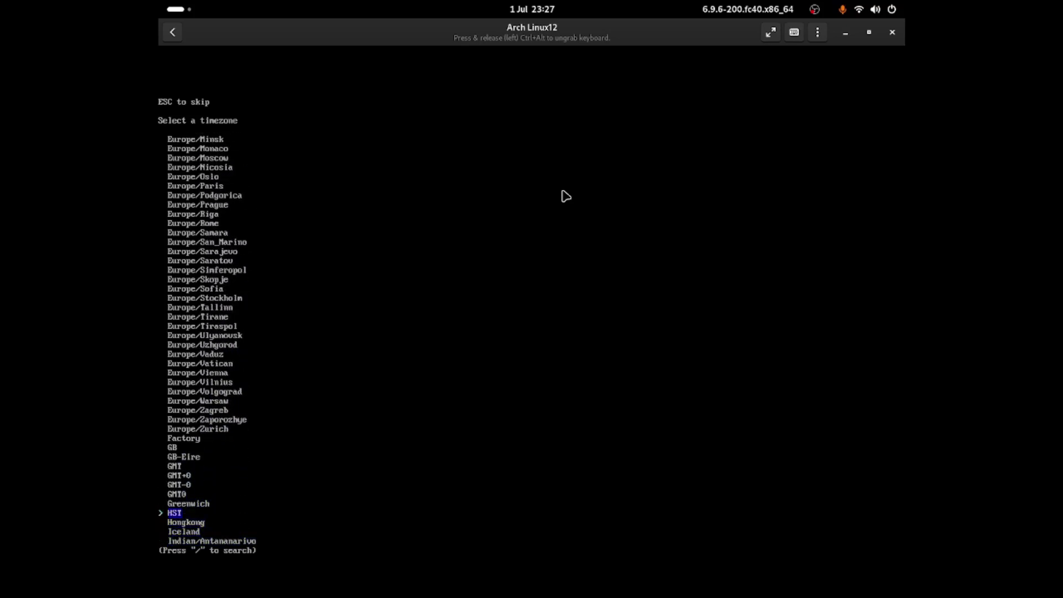
{"action": "key", "text": "Up"}
{"action": "key", "text": "Up"}
{"action": "key", "text": "Up"}
{"action": "key", "text": "Up"}
{"action": "key", "text": "Up"}
{"action": "key", "text": "Up"}
{"action": "key", "text": "Up"}
Confirm GB as the timezone and check the updated Timezone row
{"action": "key", "text": "Return"}
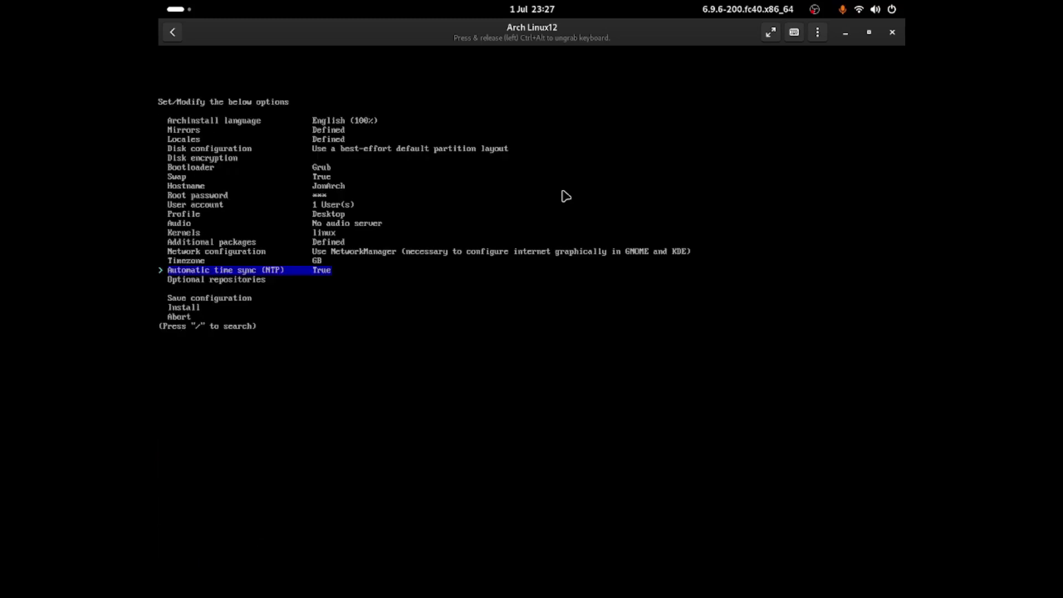
{"action": "key", "text": "Up"}
{"action": "key", "text": "Down"}
{"action": "key", "text": "Down"}
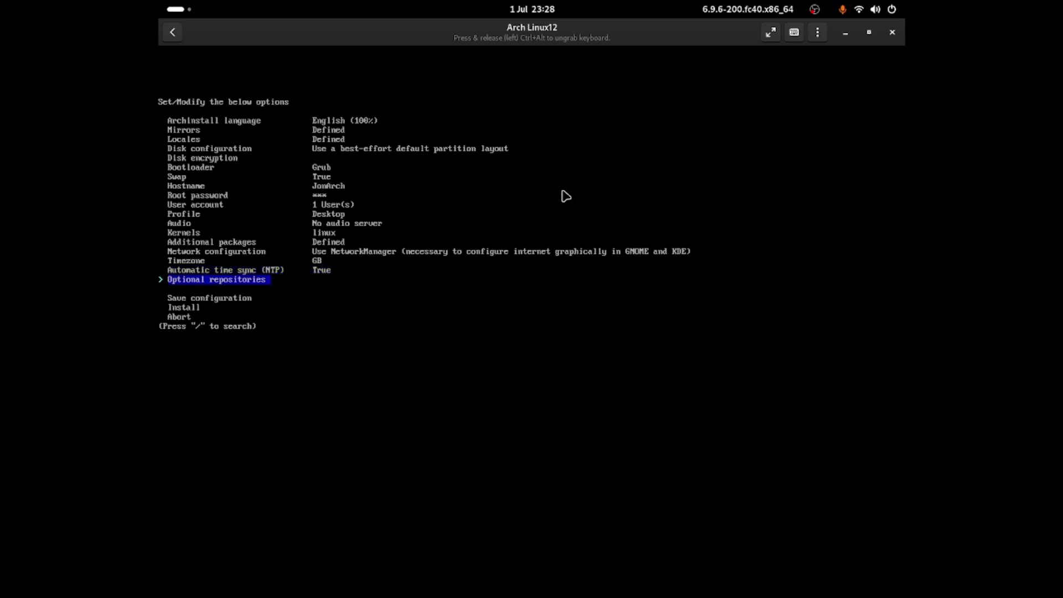
Tick multilib under Optional repositories, leaving testing disabled
{"action": "key", "text": "Return"}
{"action": "key", "text": "Down"}
{"action": "key", "text": "Up"}
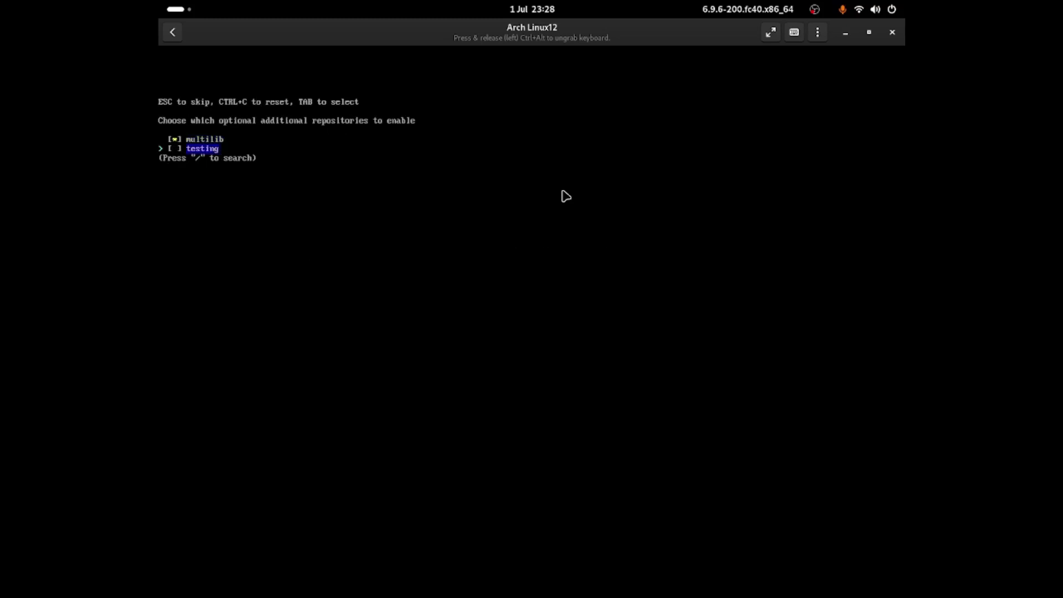
{"action": "key", "text": "Up"}
{"action": "key", "text": "Return"}
{"action": "key", "text": "Down"}
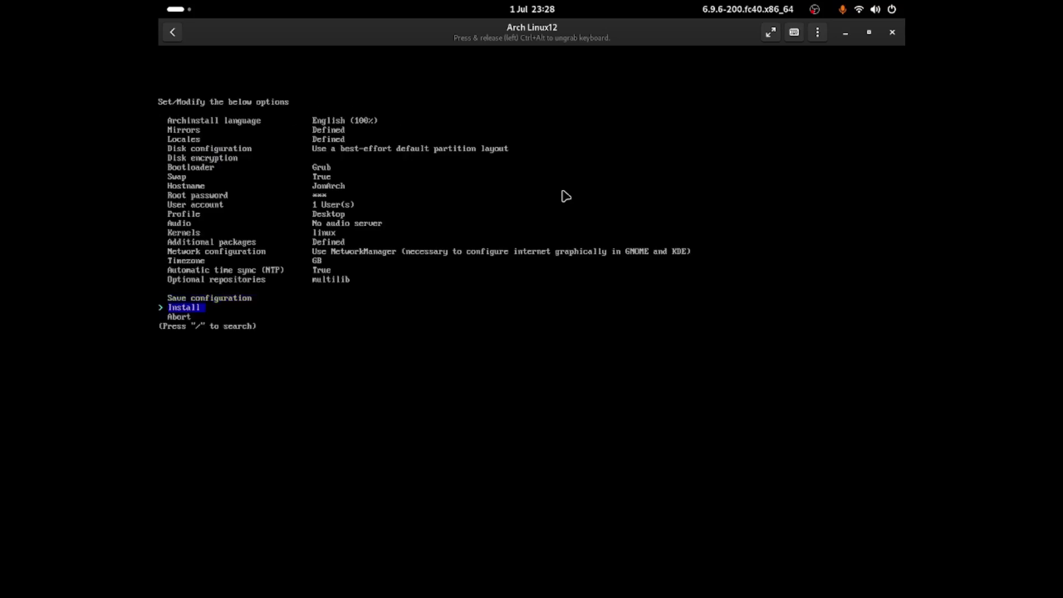
{"action": "key", "text": "Up"}
{"action": "key", "text": "Up"}
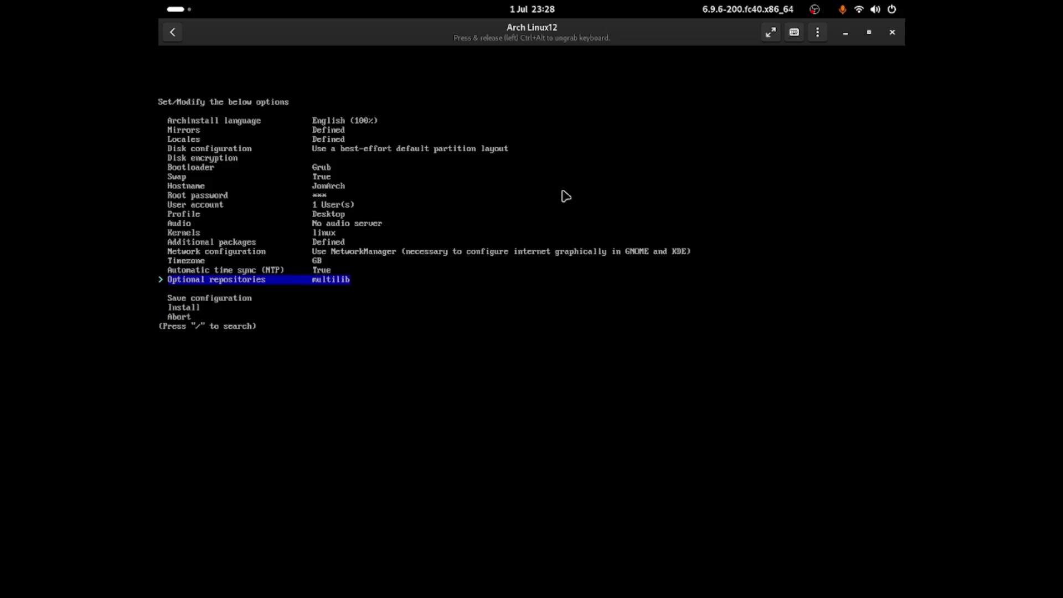
{"action": "key", "text": "Up"}
{"action": "key", "text": "Up"}
{"action": "key", "text": "Up"}
{"action": "key", "text": "Up"}
{"action": "key", "text": "Up"}
{"action": "key", "text": "Up"}
{"action": "key", "text": "Up"}
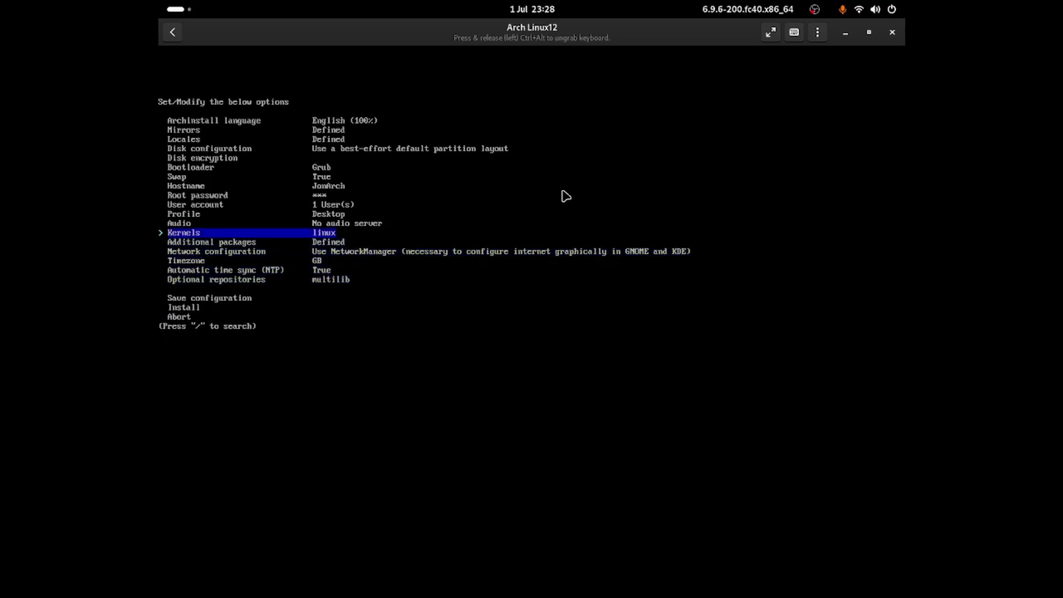
{"action": "key", "text": "Up"}
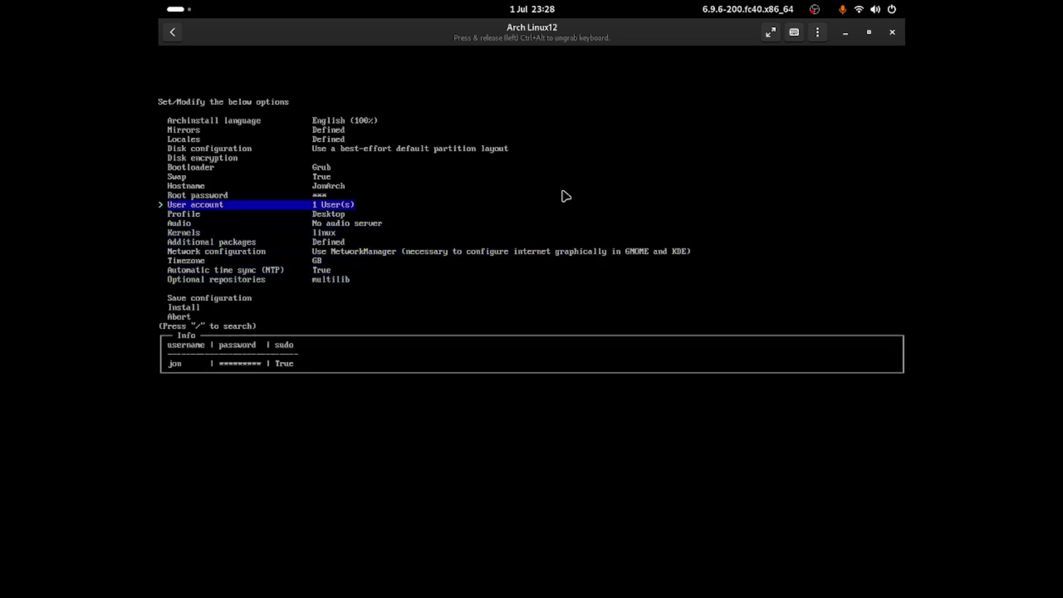
{"action": "key", "text": "Down"}
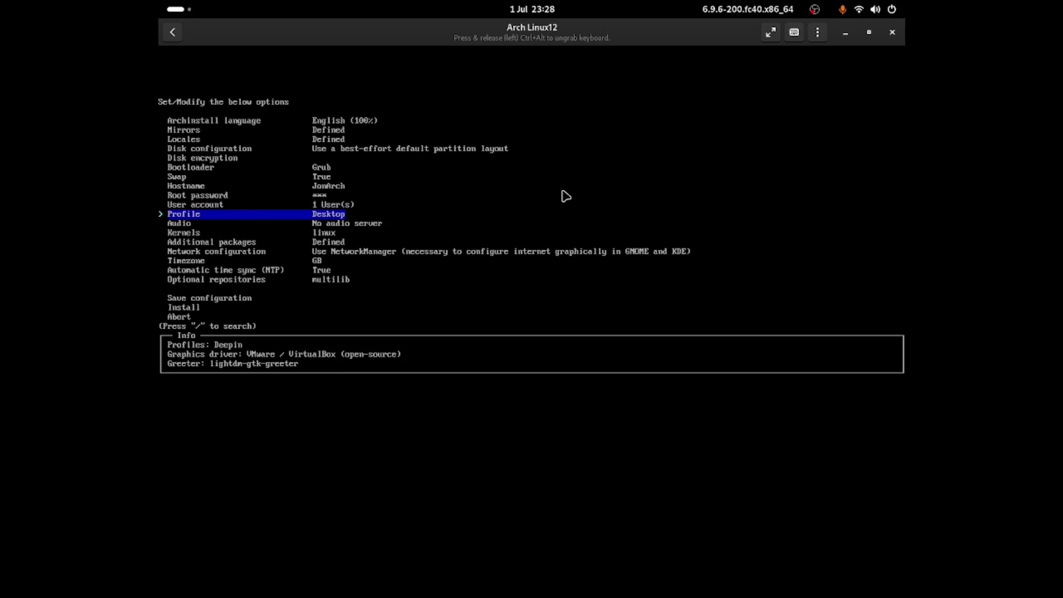
{"action": "key", "text": "Up"}
{"action": "key", "text": "Up"}
{"action": "key", "text": "Up"}
{"action": "key", "text": "Up"}
{"action": "key", "text": "Up"}
{"action": "key", "text": "Up"}
{"action": "key", "text": "Up"}
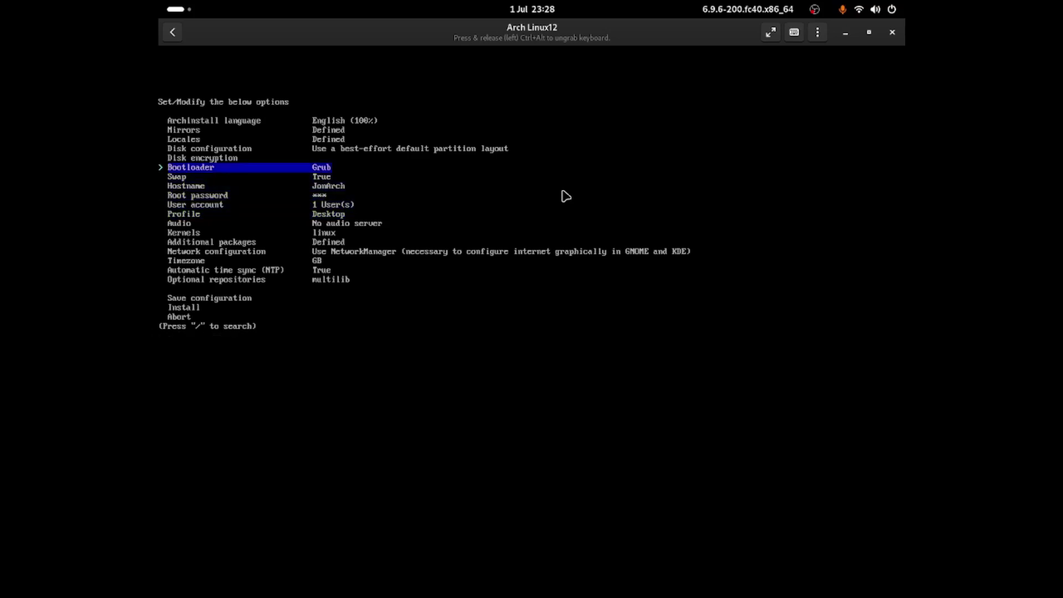
{"action": "key", "text": "Up"}
{"action": "key", "text": "Up"}
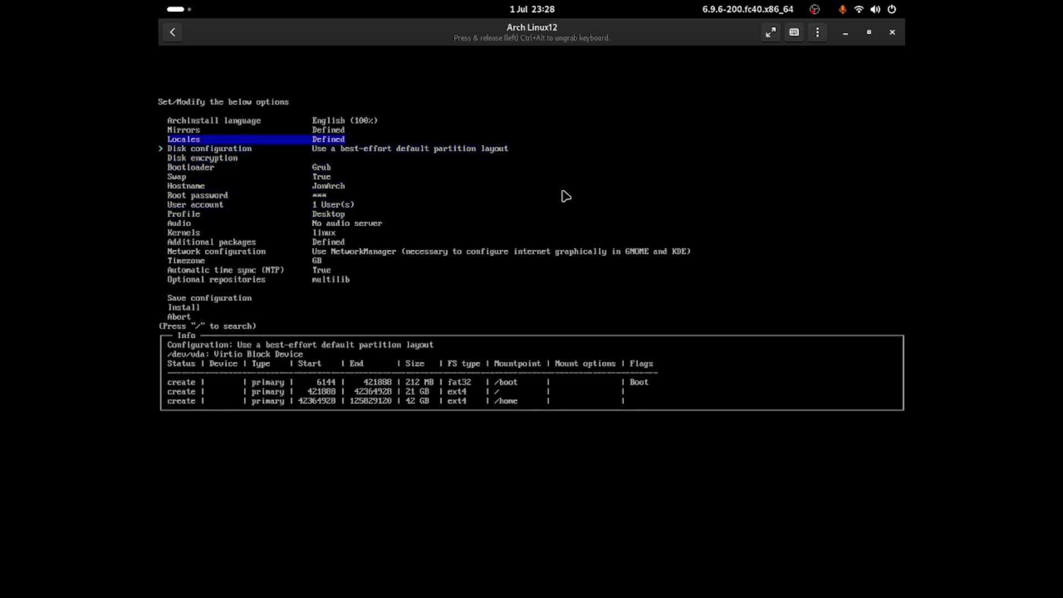
{"action": "key", "text": "Up"}
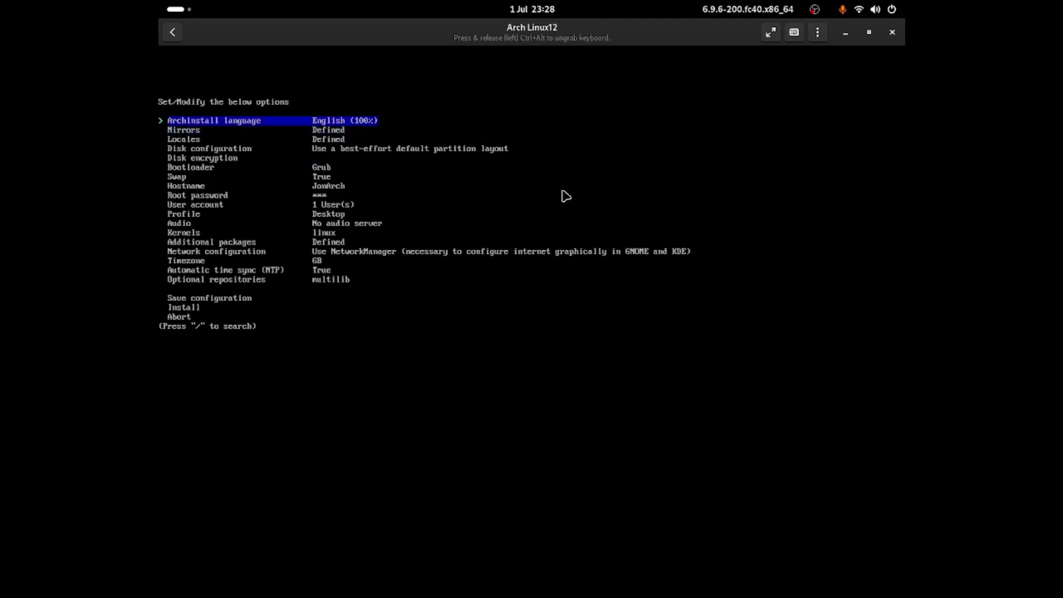
{"action": "key", "text": "Down"}
{"action": "key", "text": "Down"}
{"action": "key", "text": "Down"}
{"action": "key", "text": "Down"}
{"action": "key", "text": "Down"}
{"action": "key", "text": "Down"}
{"action": "key", "text": "Down"}
{"action": "key", "text": "Down"}
{"action": "key", "text": "Down"}
{"action": "key", "text": "Down"}
{"action": "key", "text": "Down"}
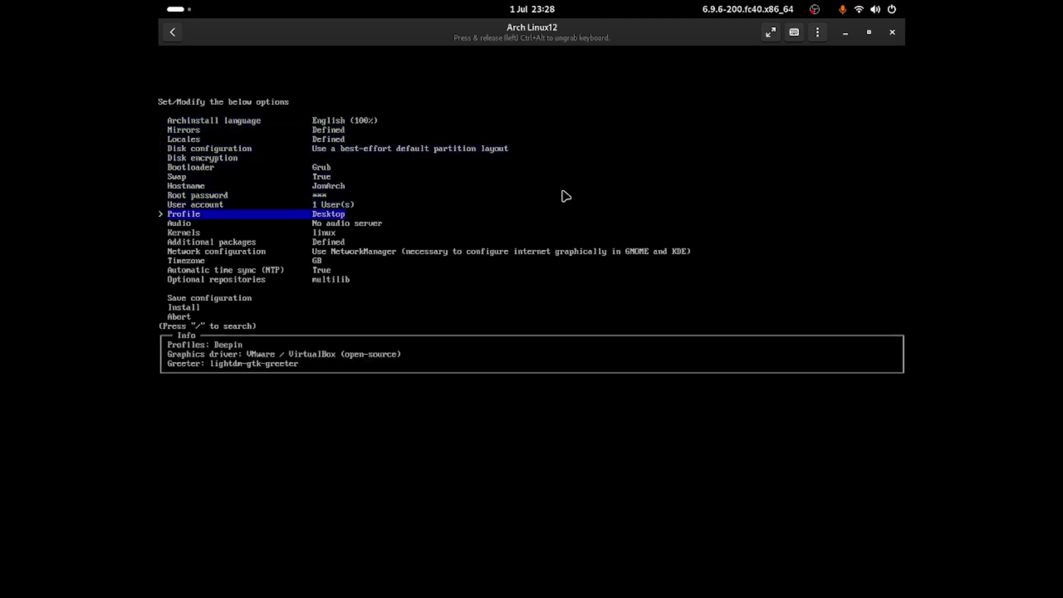
Change the audio server from No audio server to Pulseaudio
{"action": "key", "text": "Return"}
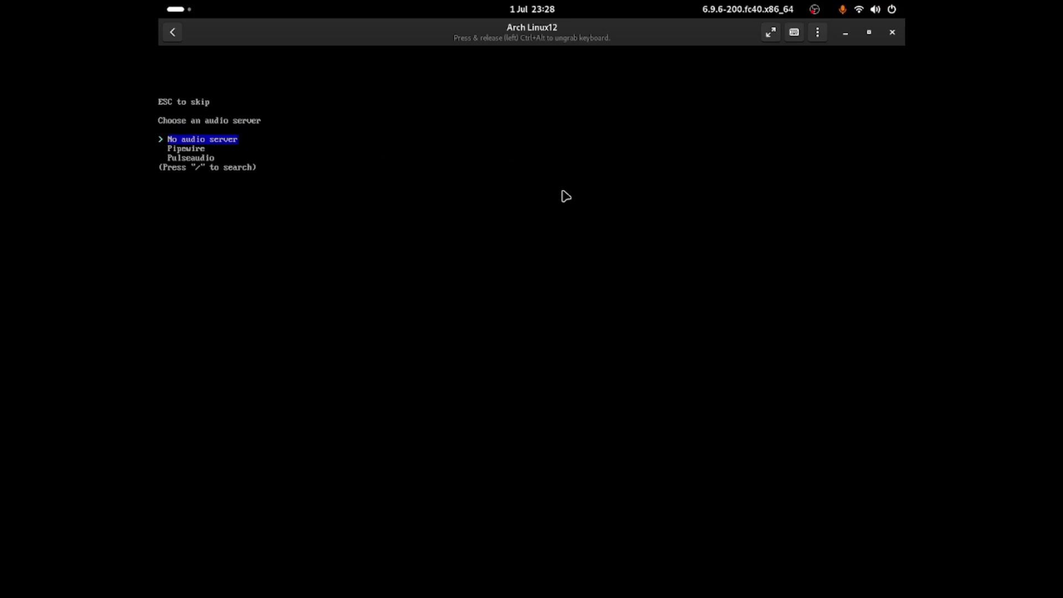
{"action": "key", "text": "Return"}
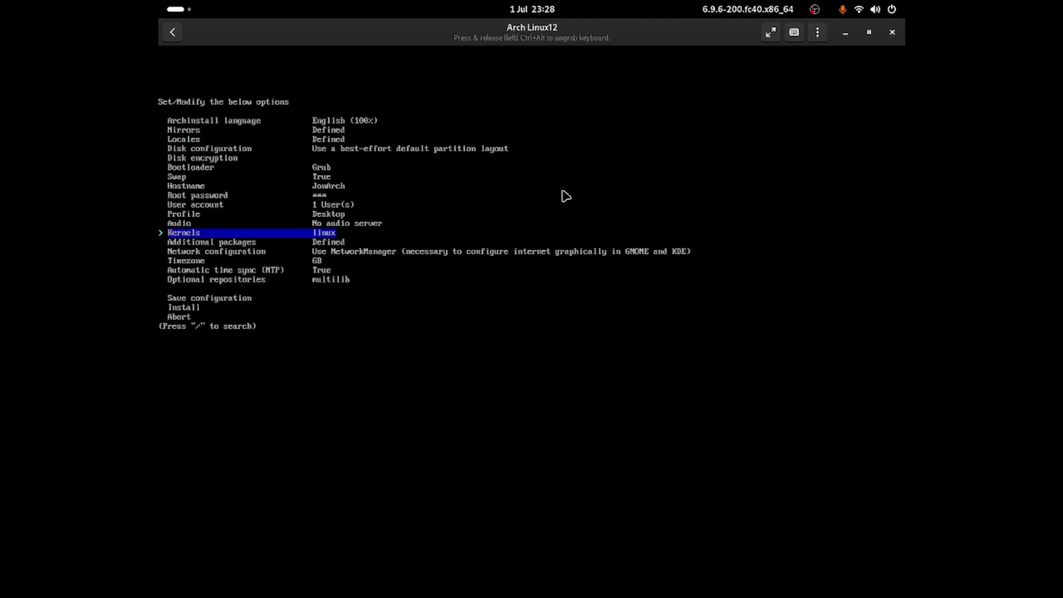
{"action": "key", "text": "Up"}
{"action": "key", "text": "Down"}
{"action": "key", "text": "Up"}
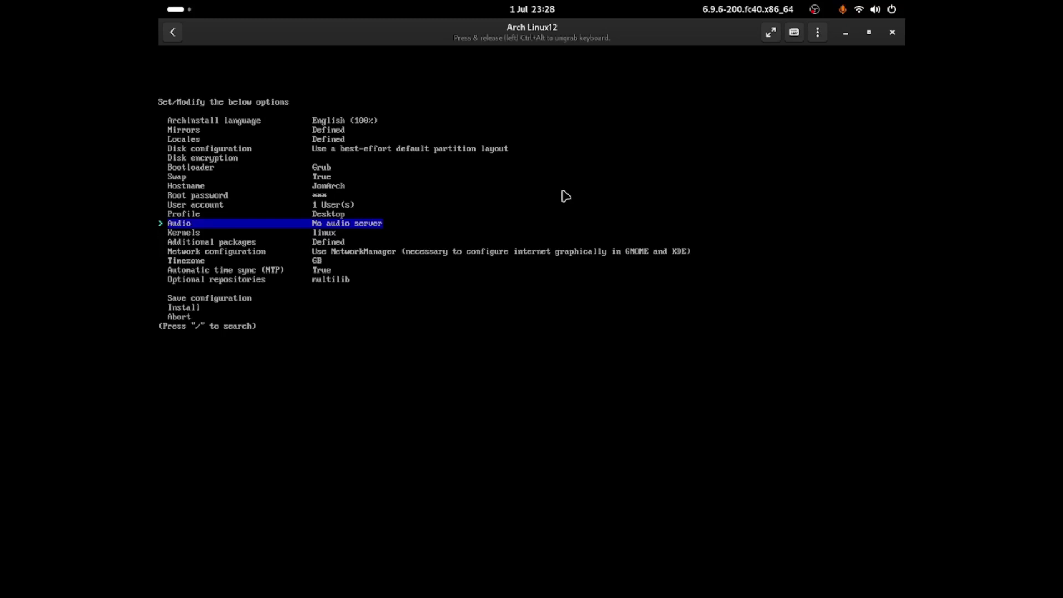
{"action": "key", "text": "Return"}
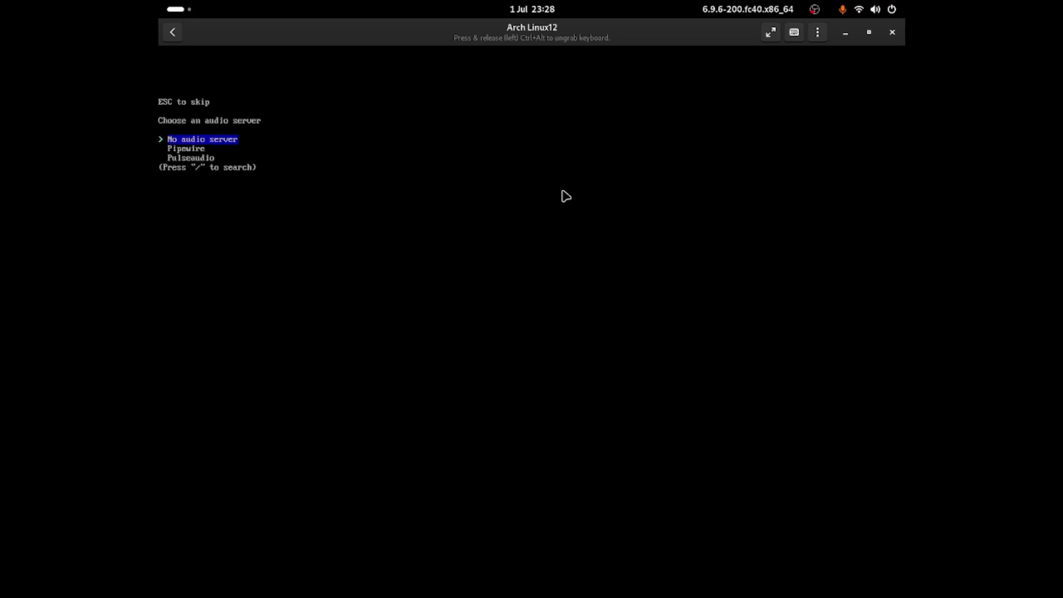
{"action": "key", "text": "Down"}
{"action": "key", "text": "Down"}
{"action": "key", "text": "Return"}
{"action": "key", "text": "Up"}
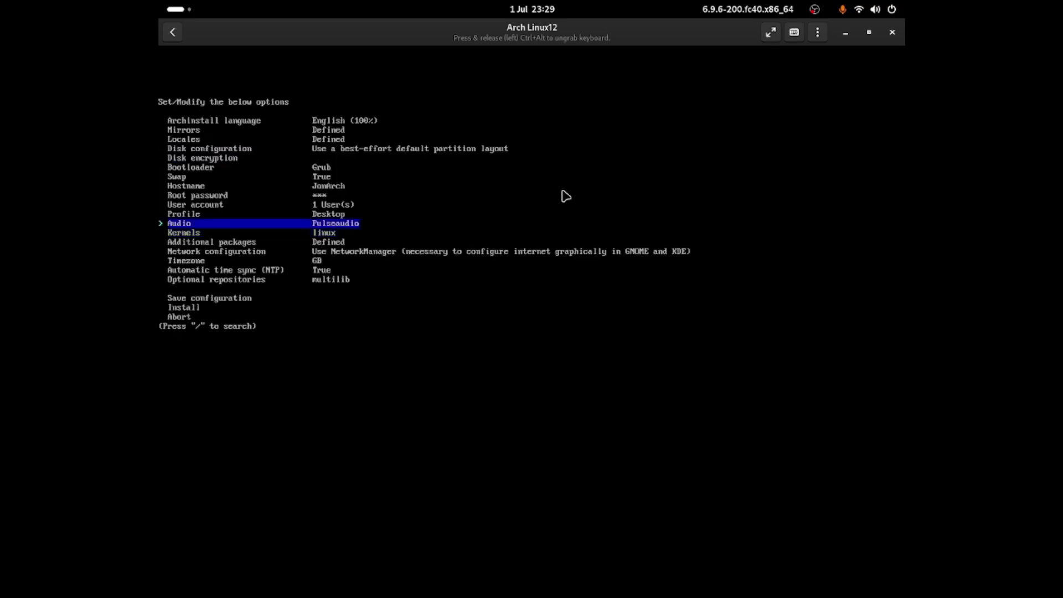
Review the disk layout, encryption, bootloader, swap and additional packages settings
{"action": "key", "text": "Up"}
{"action": "key", "text": "Up"}
{"action": "key", "text": "Up"}
{"action": "key", "text": "Up"}
{"action": "key", "text": "Up"}
{"action": "key", "text": "Up"}
{"action": "key", "text": "Up"}
{"action": "key", "text": "Up"}
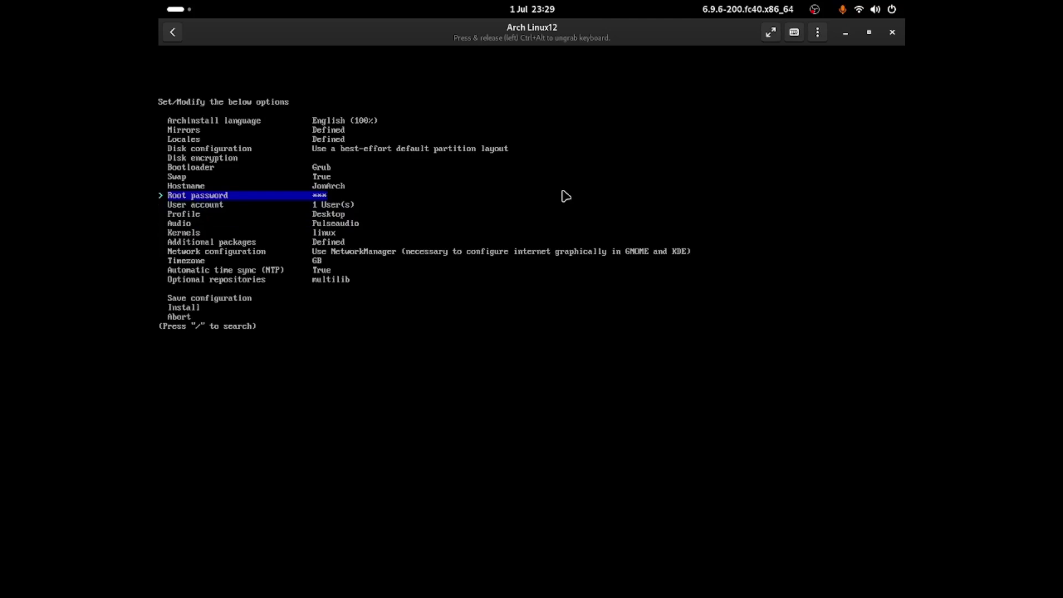
{"action": "key", "text": "Down"}
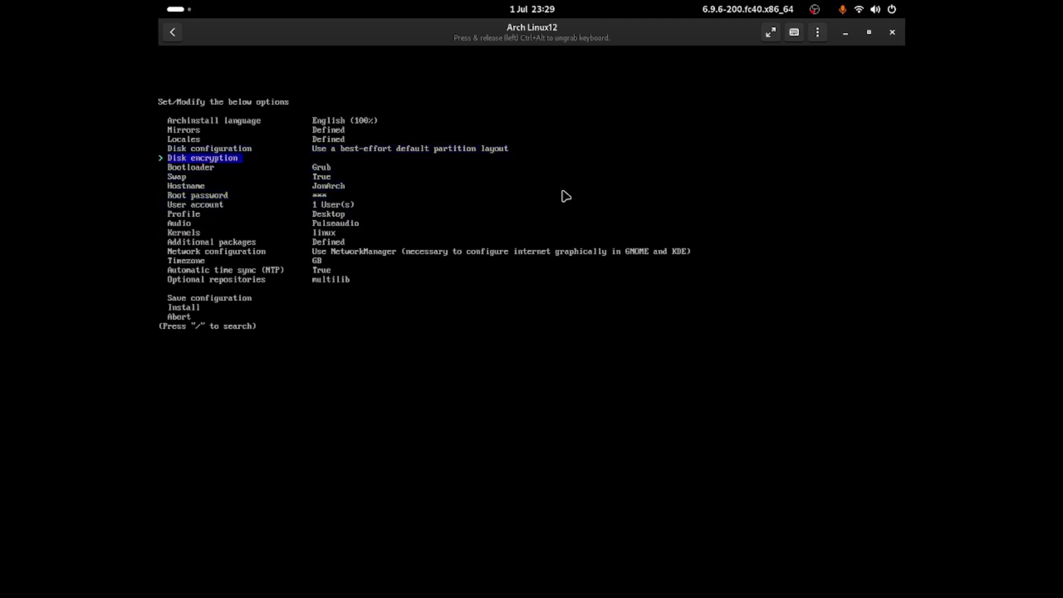
{"action": "key", "text": "Down"}
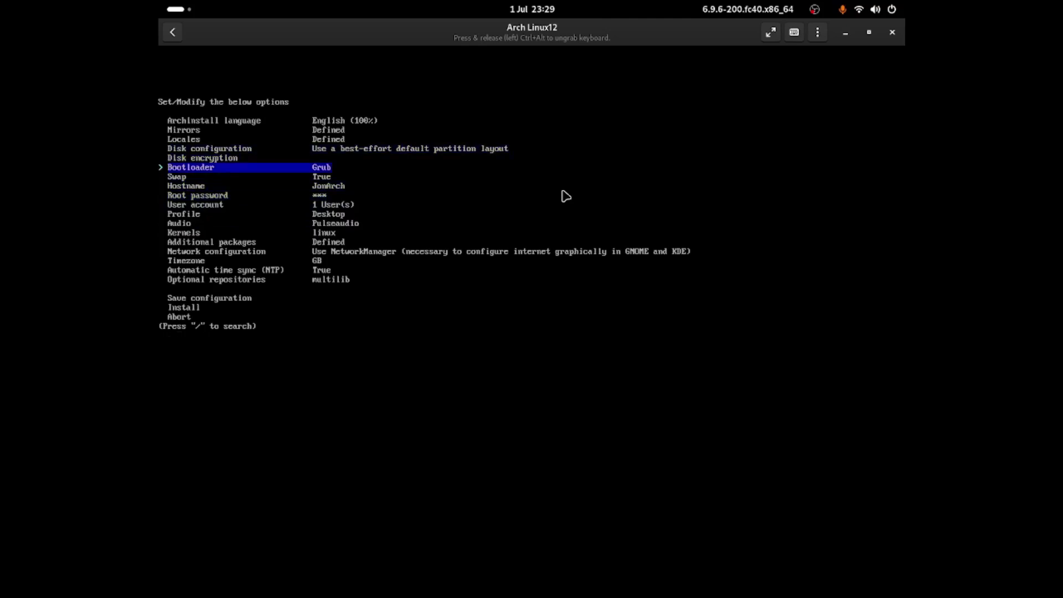
{"action": "key", "text": "Down"}
{"action": "key", "text": "Down"}
{"action": "key", "text": "Down"}
{"action": "key", "text": "Down"}
{"action": "key", "text": "Down"}
{"action": "key", "text": "Down"}
{"action": "key", "text": "Down"}
{"action": "key", "text": "Down"}
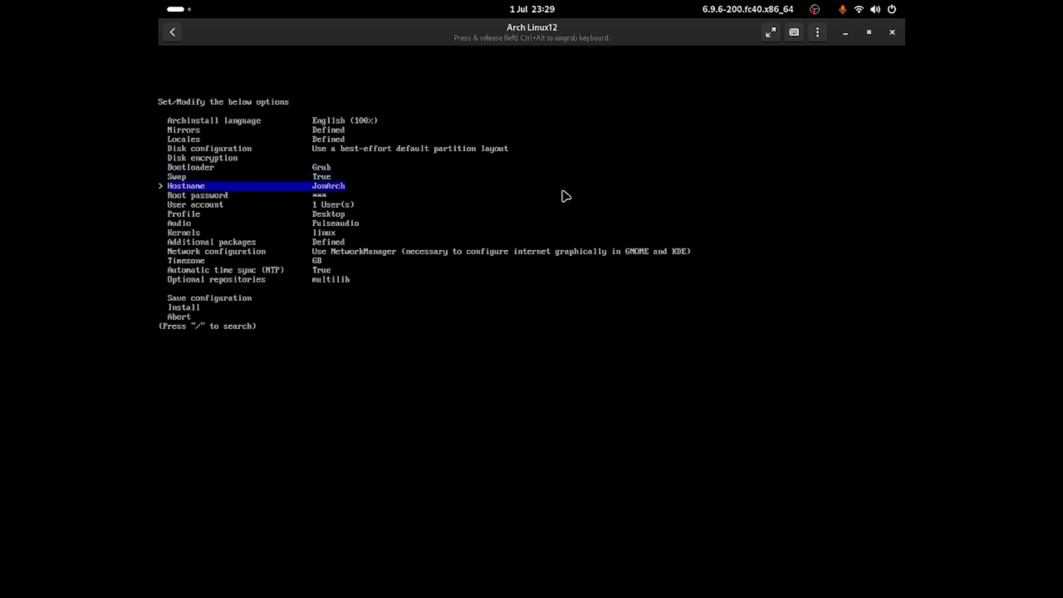
{"action": "key", "text": "Down"}
{"action": "key", "text": "Down"}
{"action": "key", "text": "Down"}
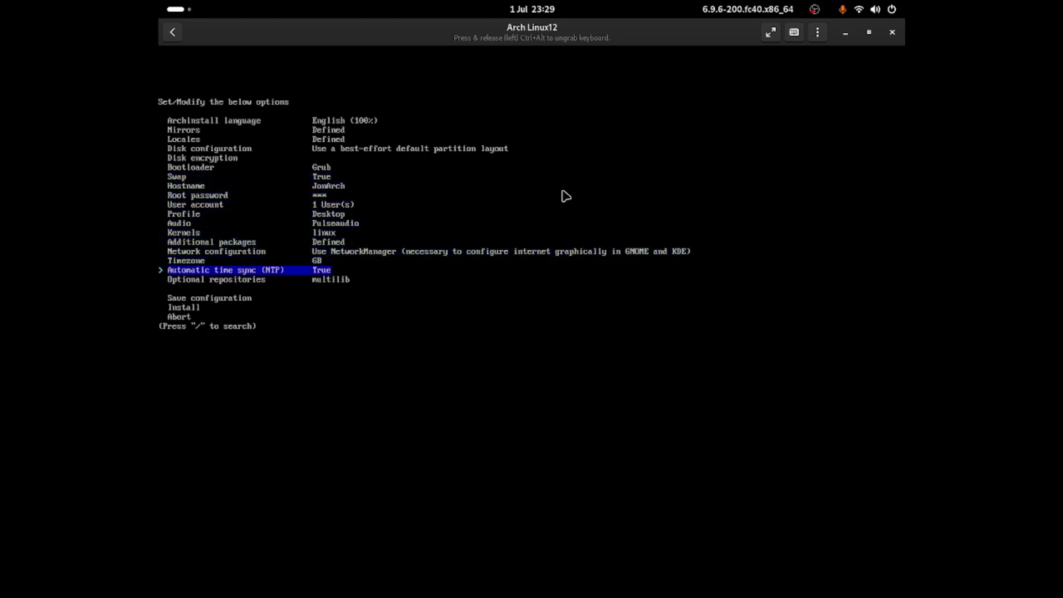
{"action": "key", "text": "Up"}
{"action": "key", "text": "Up"}
{"action": "key", "text": "Up"}
{"action": "key", "text": "Up"}
{"action": "key", "text": "Down"}
{"action": "key", "text": "Down"}
{"action": "key", "text": "Down"}
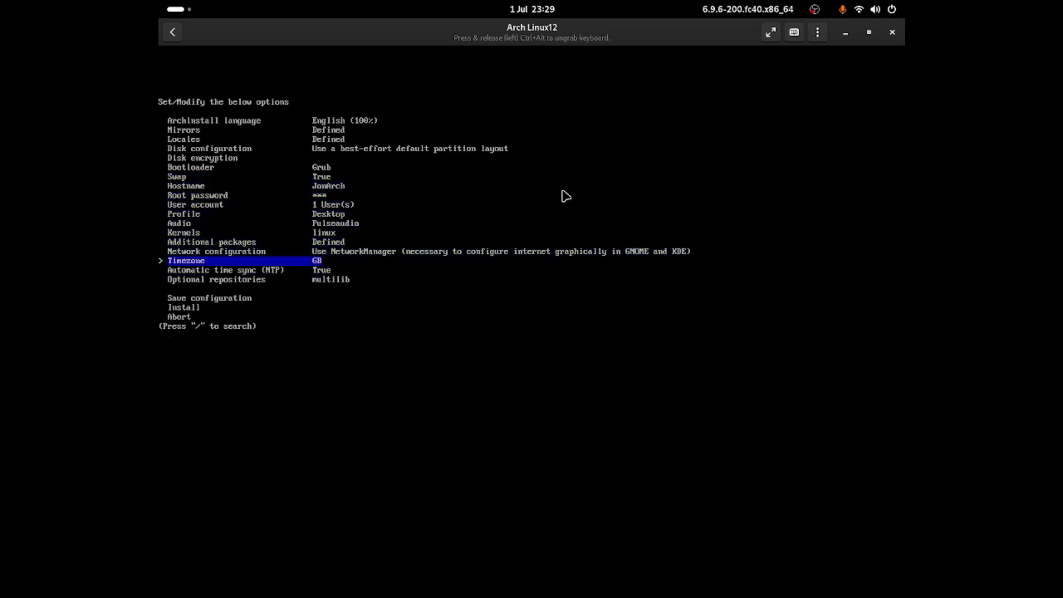
{"action": "key", "text": "Up"}
{"action": "key", "text": "Up"}
{"action": "key", "text": "Up"}
{"action": "key", "text": "Up"}
{"action": "key", "text": "Up"}
{"action": "key", "text": "Up"}
{"action": "key", "text": "Up"}
{"action": "key", "text": "Up"}
{"action": "key", "text": "Up"}
{"action": "key", "text": "Up"}
{"action": "key", "text": "Up"}
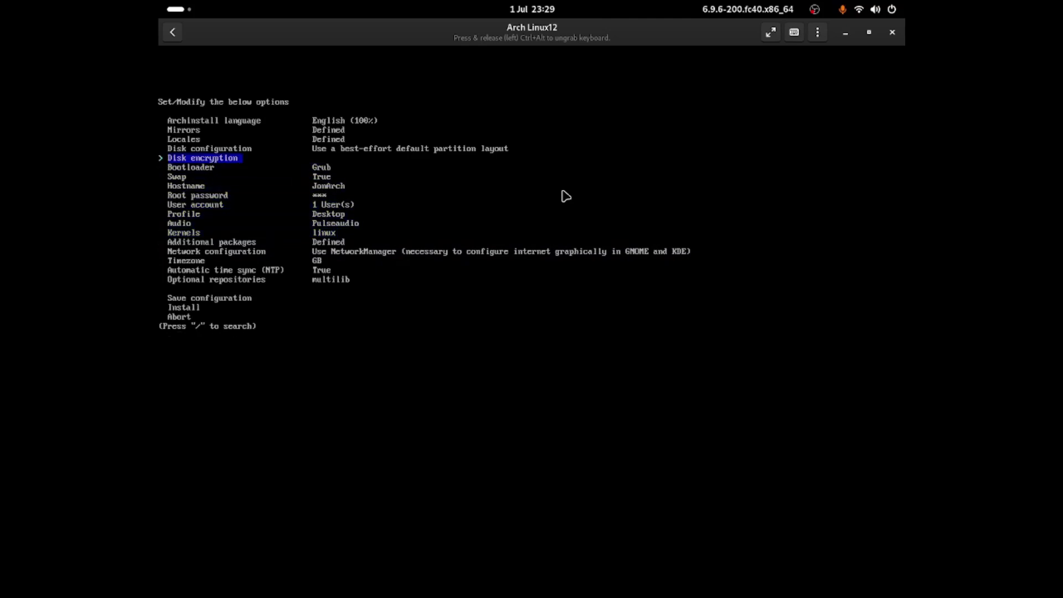
Check the bootloader and network configuration, then choose Install to show the configuration summary
{"action": "key", "text": "Down"}
{"action": "key", "text": "Up"}
{"action": "key", "text": "Down"}
{"action": "key", "text": "Up"}
{"action": "key", "text": "Down"}
{"action": "key", "text": "Down"}
{"action": "key", "text": "Down"}
{"action": "key", "text": "Down"}
{"action": "key", "text": "Down"}
{"action": "key", "text": "Down"}
{"action": "key", "text": "Down"}
{"action": "key", "text": "Down"}
{"action": "key", "text": "Down"}
{"action": "key", "text": "Down"}
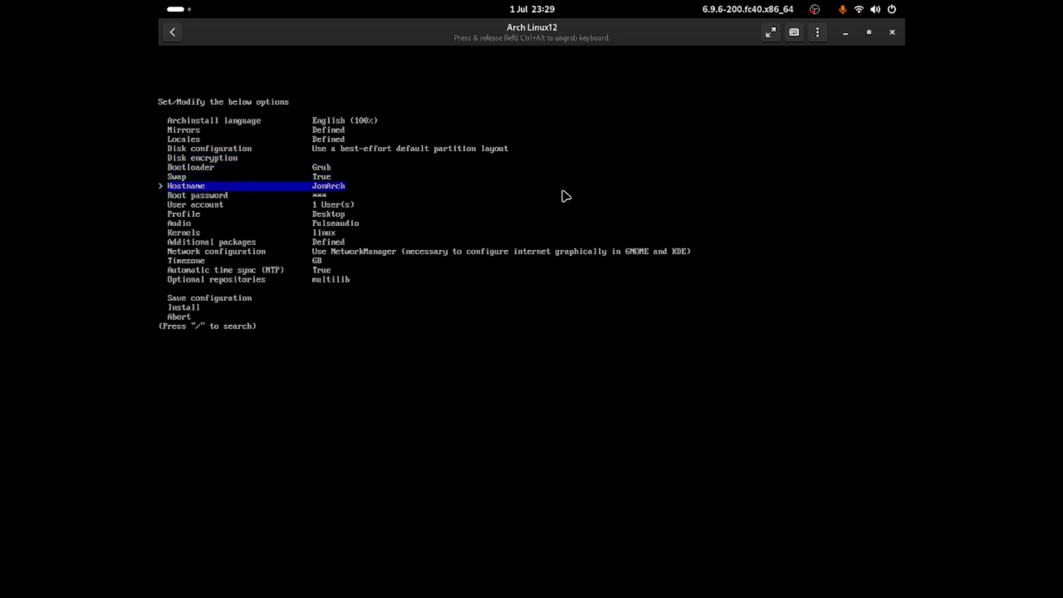
{"action": "key", "text": "Down"}
{"action": "key", "text": "Down"}
{"action": "key", "text": "Down"}
{"action": "key", "text": "Down"}
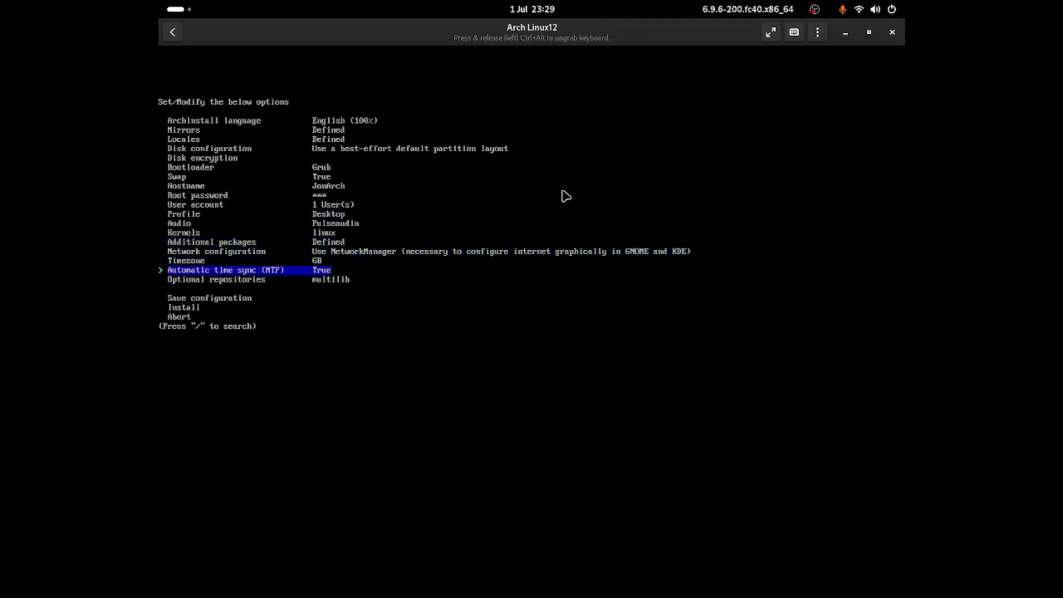
{"action": "key", "text": "Down"}
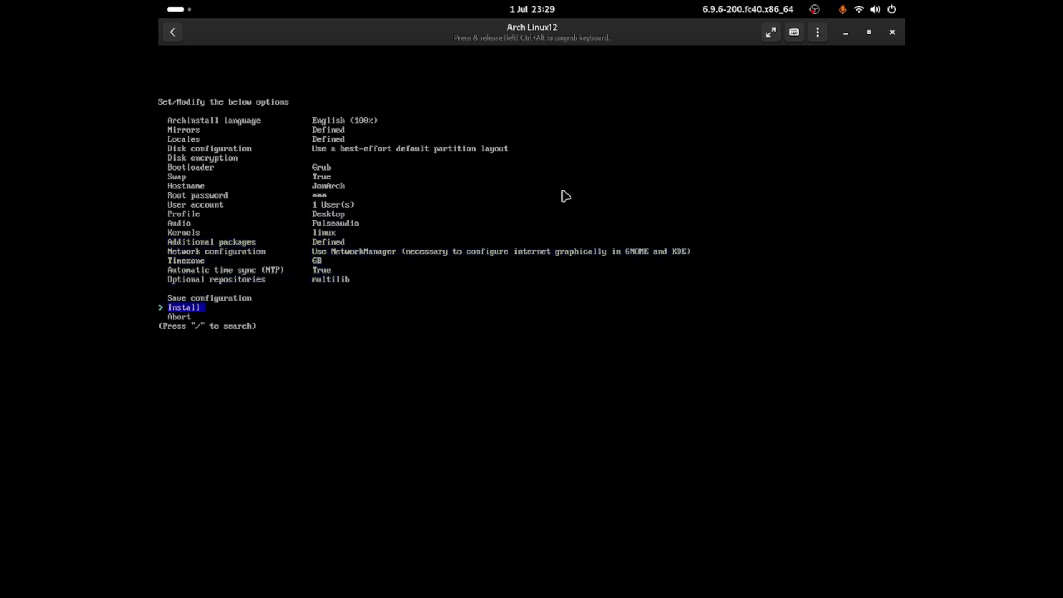
{"action": "key", "text": "Return"}
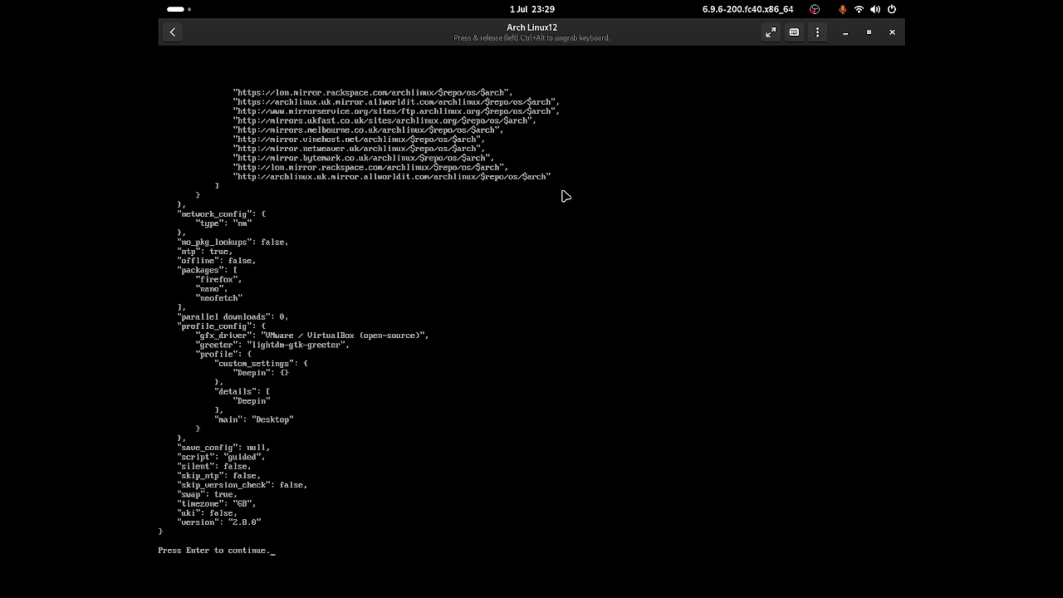
Accept the configuration summary so archinstall formats /dev/vda and downloads the base packages
{"action": "key", "text": "Return"}
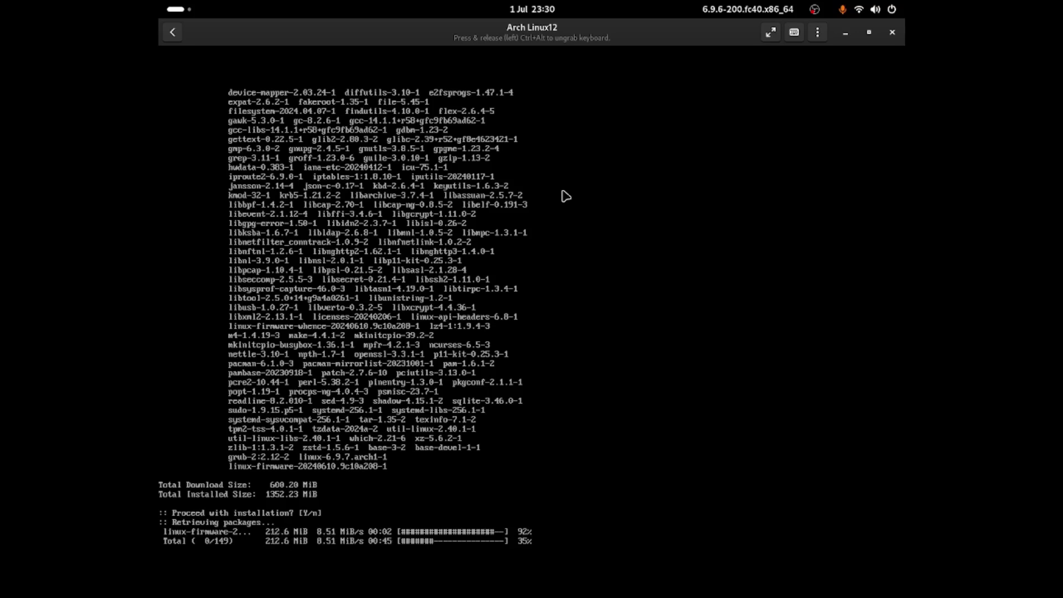
Release the keyboard from the VM, then answer no to the post-install chroot prompt
{"action": "key", "text": "ctrl+alt"}
{"action": "left_click", "coordinate": [814, 9]}
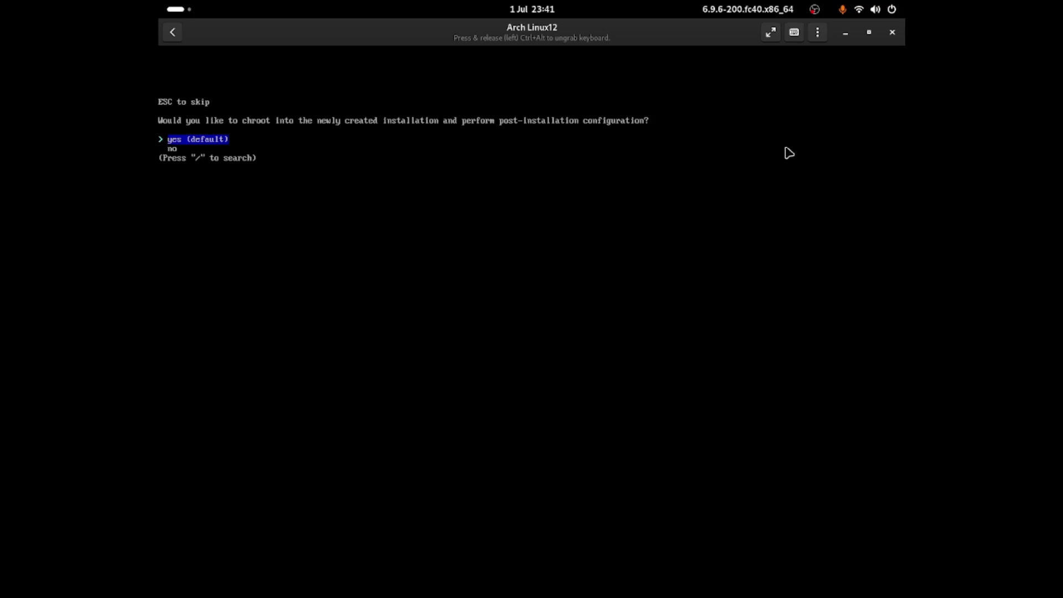
{"action": "key", "text": "Down"}
{"action": "key", "text": "Up"}
{"action": "key", "text": "Down"}
{"action": "key", "text": "Return"}
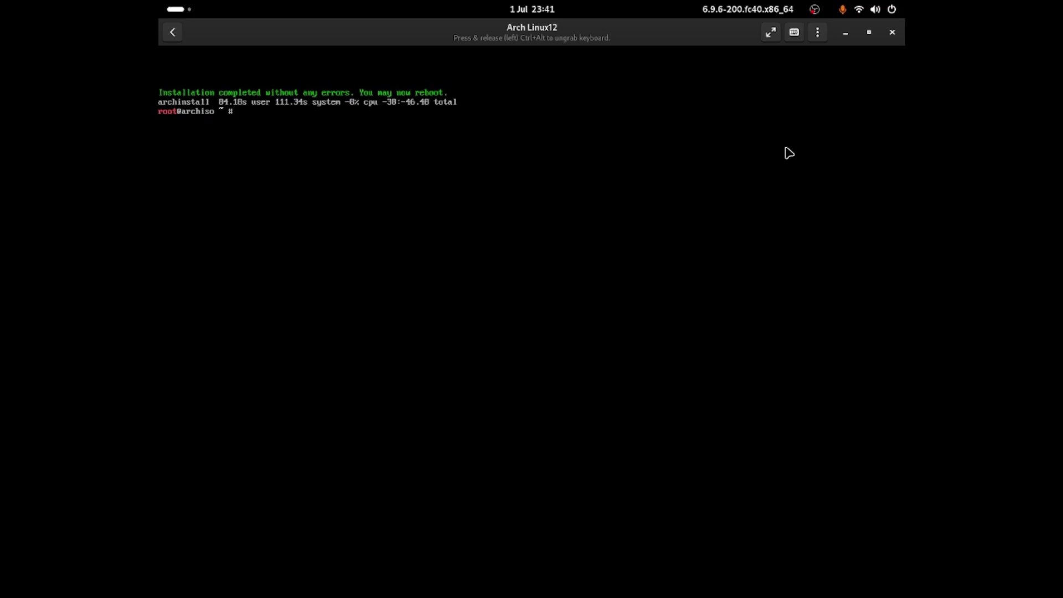
Shut down the Arch VM with the poweroff command
{"action": "key", "text": "Return"}
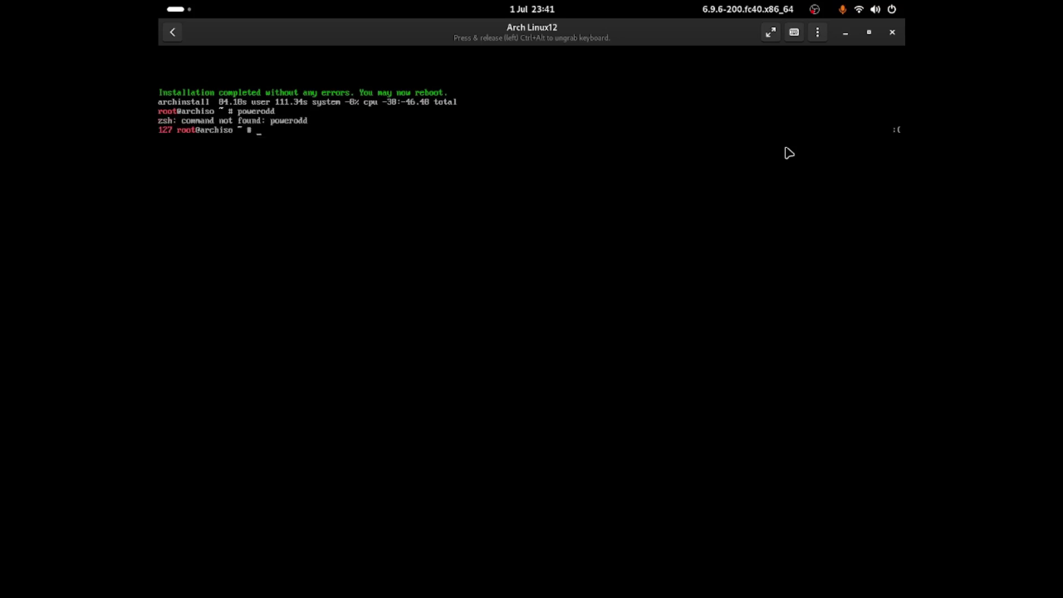
{"action": "type", "text": "poweroff"}
{"action": "key", "text": "Return"}
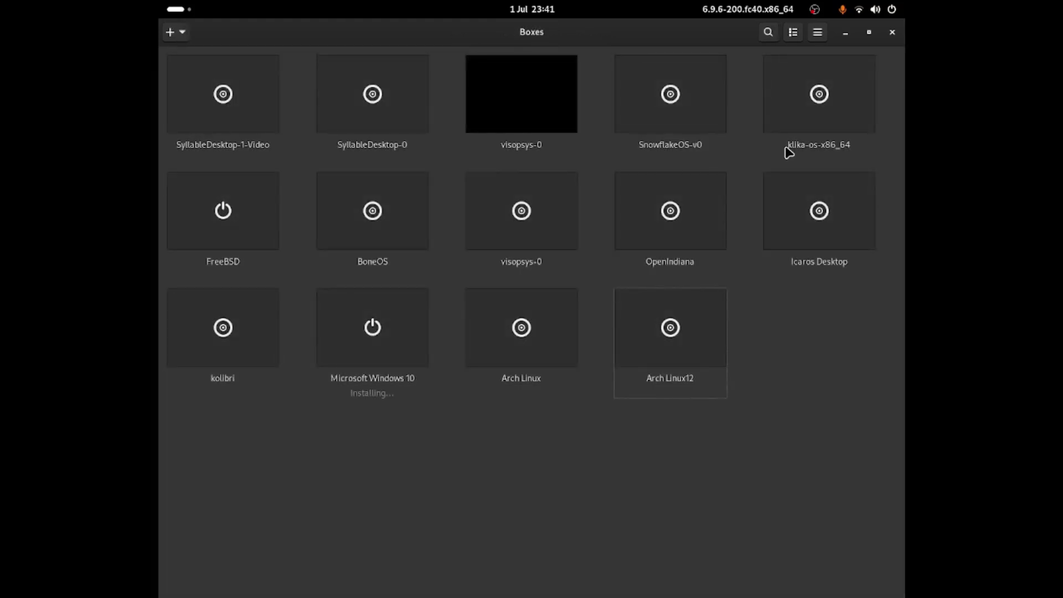
Remove the archlinux-x86_64.iso CD/DVD from Arch Linux12's Devices & Shares and restart the box
{"action": "right_click", "coordinate": [642, 313]}
{"action": "left_click", "coordinate": [663, 271]}
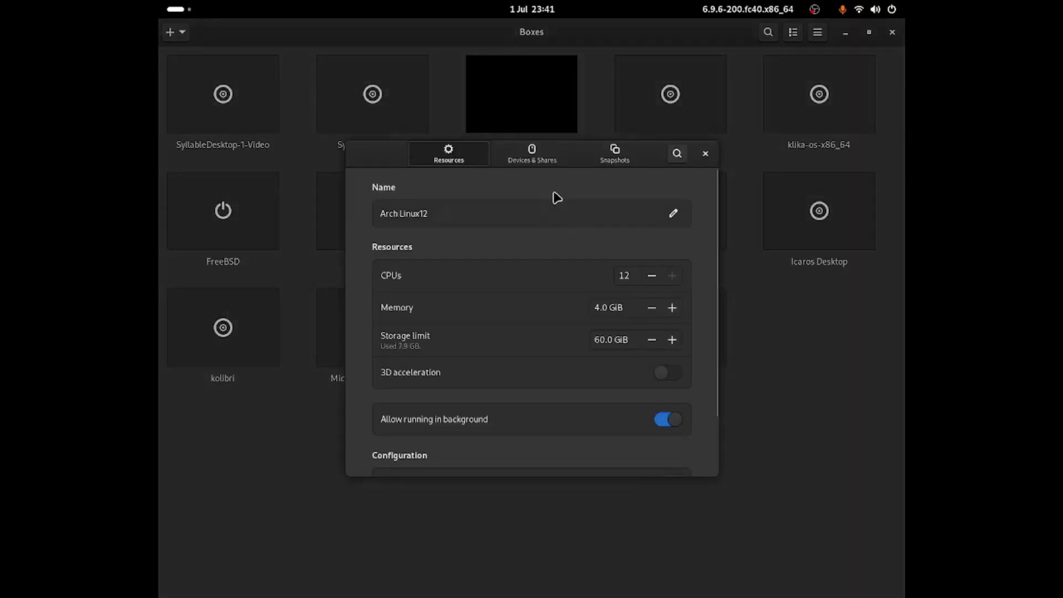
{"action": "left_click", "coordinate": [538, 162]}
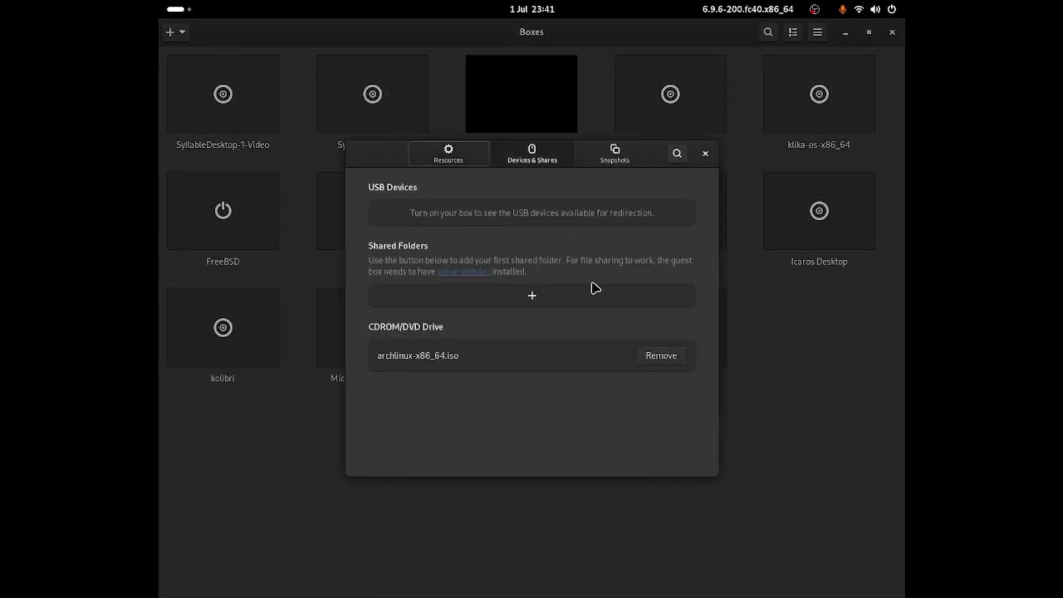
{"action": "left_click", "coordinate": [666, 356]}
{"action": "left_click", "coordinate": [705, 154]}
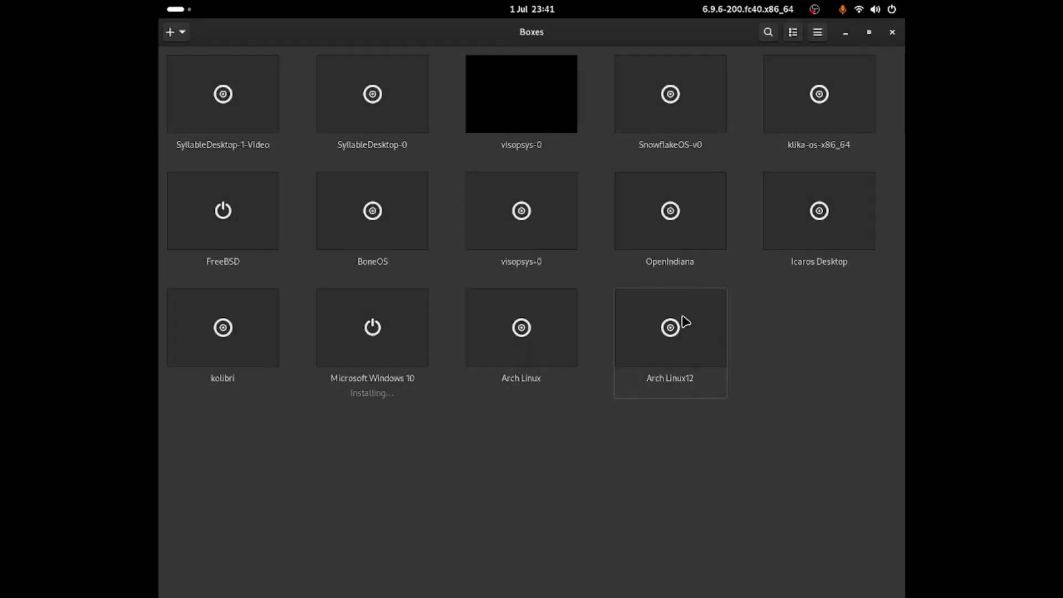
{"action": "left_click", "coordinate": [683, 316]}
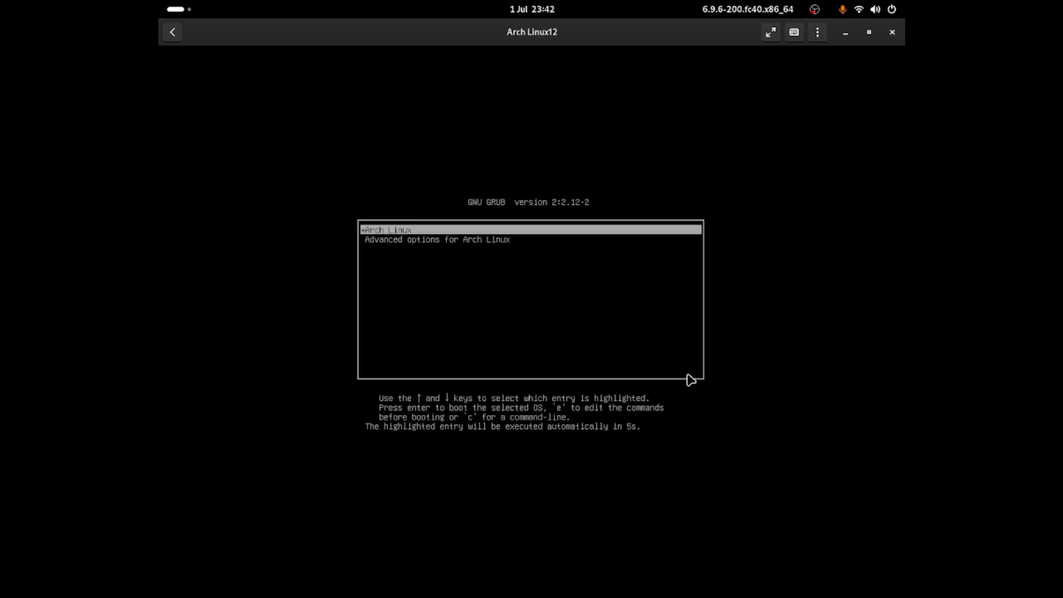
Boot the 'Arch Linux' GRUB entry and log in to Deepin with the user's password
{"action": "key", "text": "Down"}
{"action": "key", "text": "Up"}
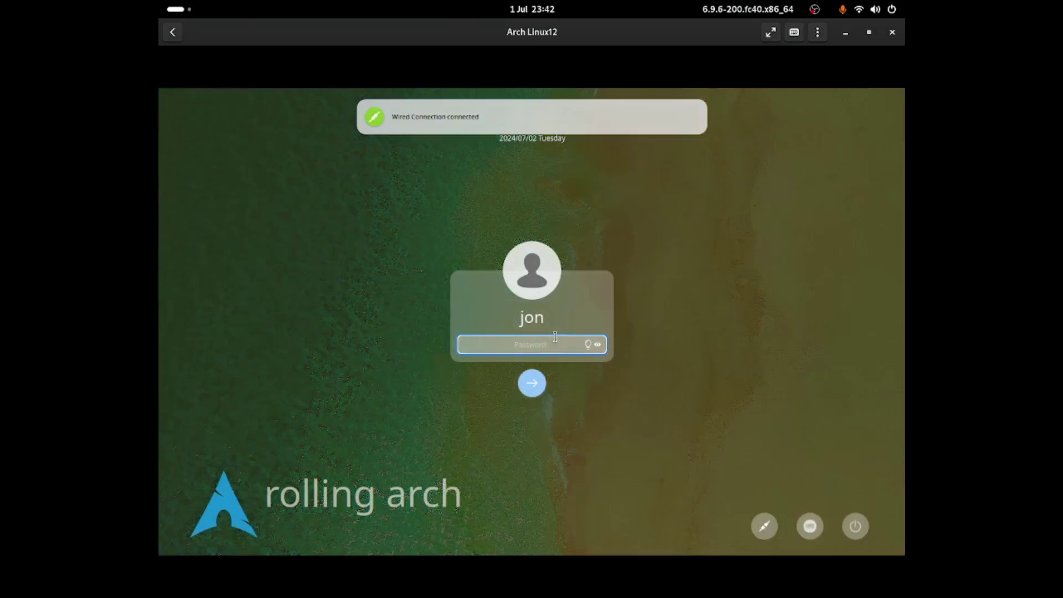
{"action": "type", "text": "•"}
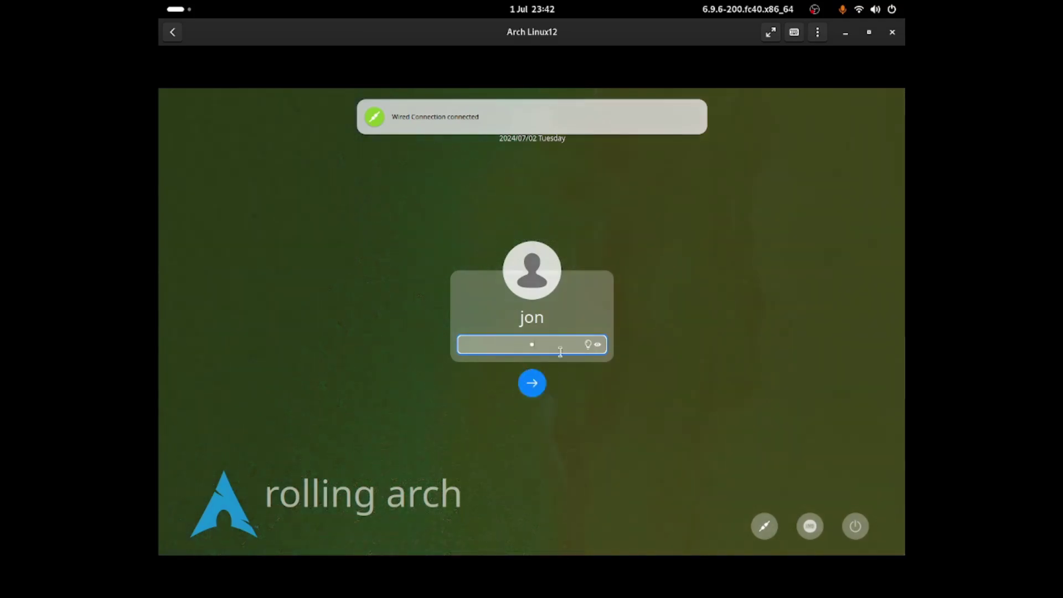
{"action": "type", "text": "••"}
{"action": "left_click", "coordinate": [531, 382]}
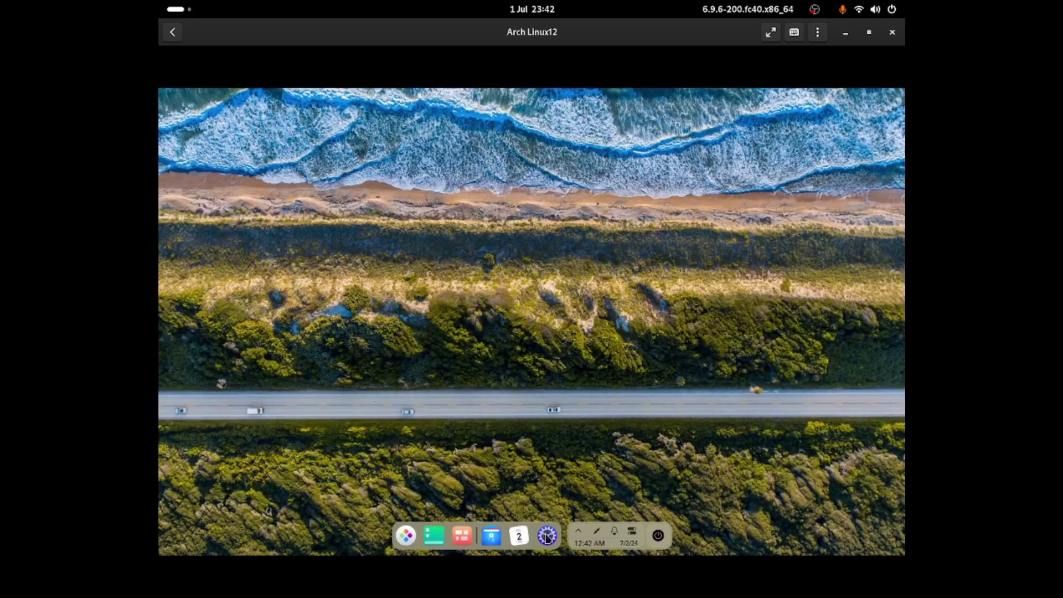
Browse the installed apps in the Deepin launcher, then bring up the desktop's context menu
{"action": "left_click", "coordinate": [408, 538]}
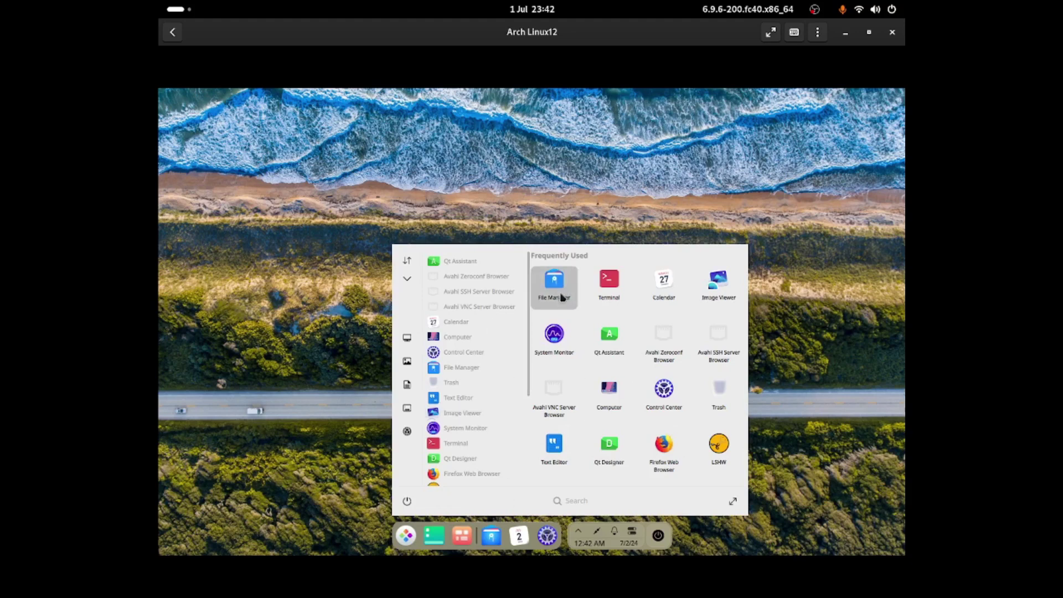
{"action": "scroll", "coordinate": [515, 334], "scroll_direction": "down", "scroll_amount": 3}
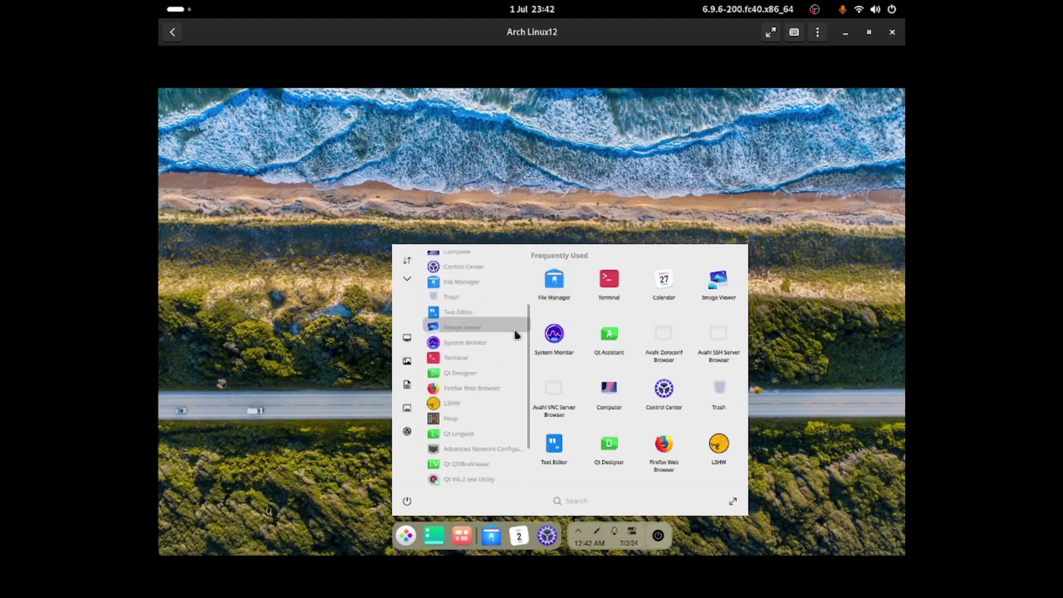
{"action": "scroll", "coordinate": [515, 334], "scroll_direction": "up", "scroll_amount": 3}
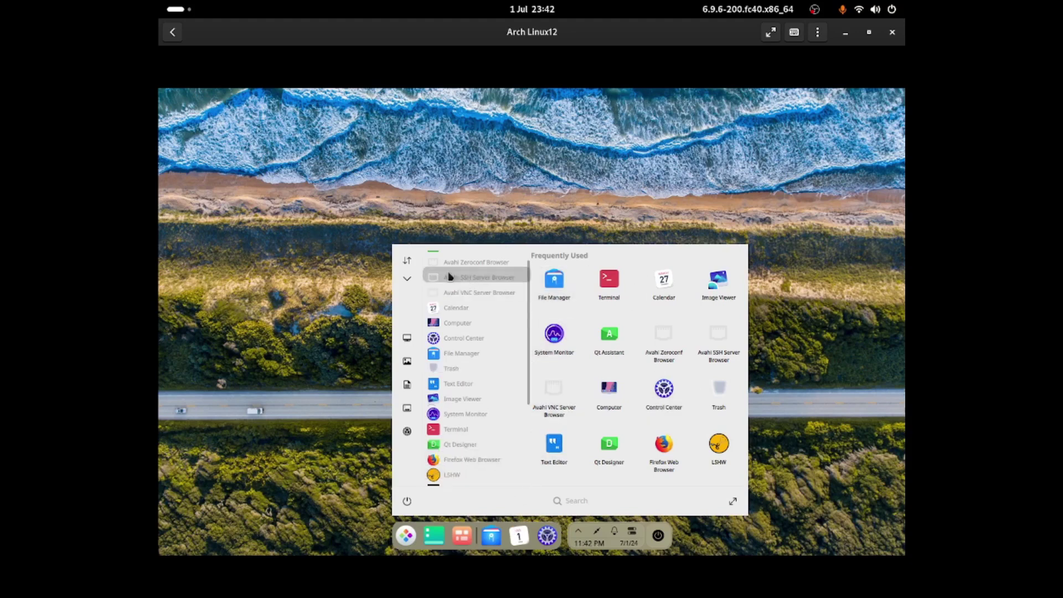
{"action": "scroll", "coordinate": [465, 360], "scroll_direction": "down", "scroll_amount": 3}
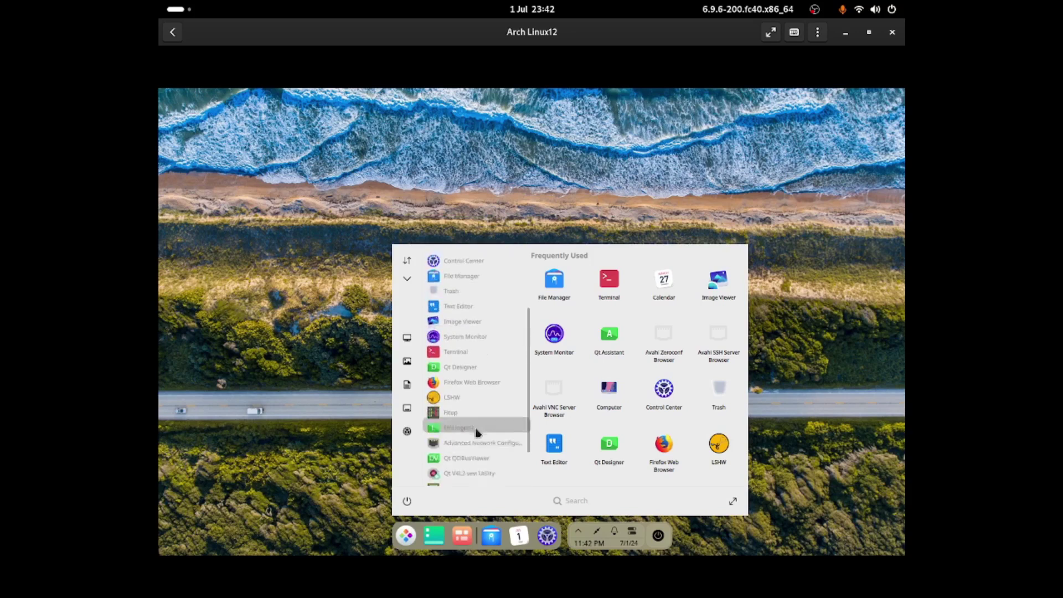
{"action": "scroll", "coordinate": [477, 432], "scroll_direction": "down", "scroll_amount": 3}
{"action": "right_click", "coordinate": [343, 304]}
Open a terminal from the desktop menu and run neofetch
{"action": "mouse_move", "coordinate": [361, 369]}
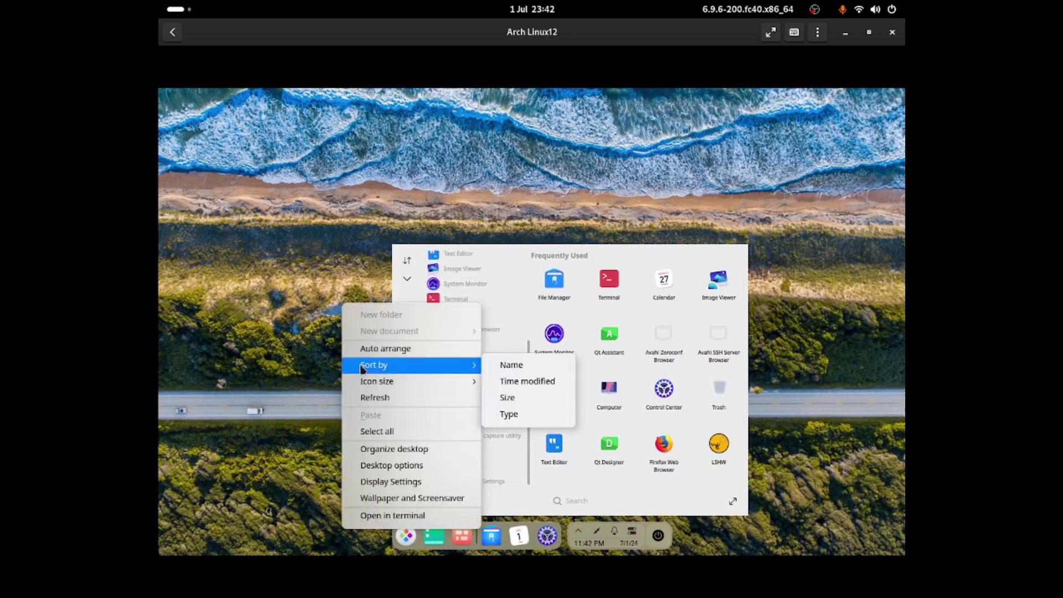
{"action": "left_click", "coordinate": [381, 515]}
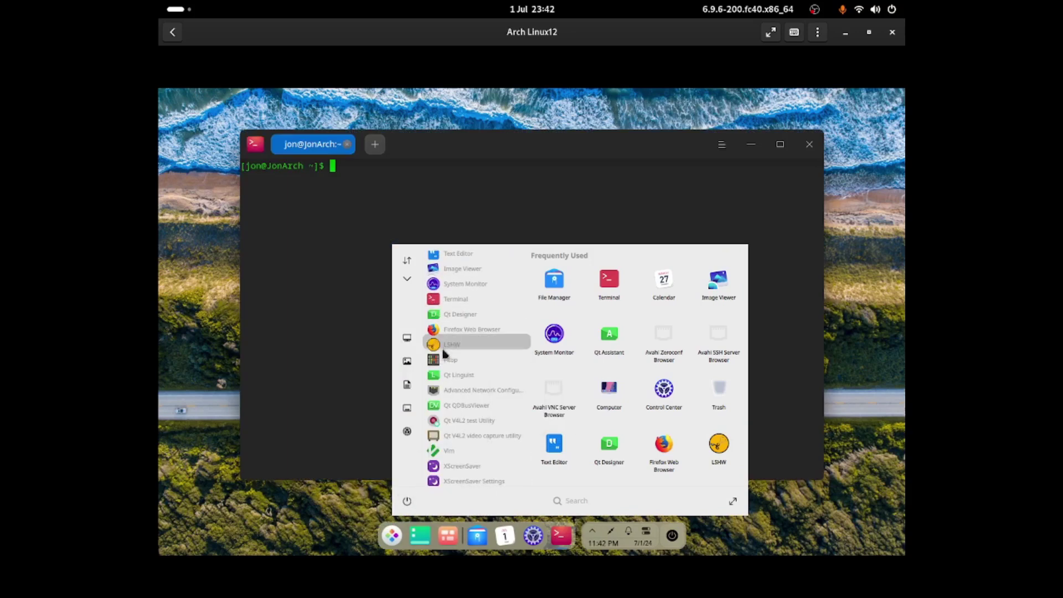
{"action": "left_click", "coordinate": [722, 214]}
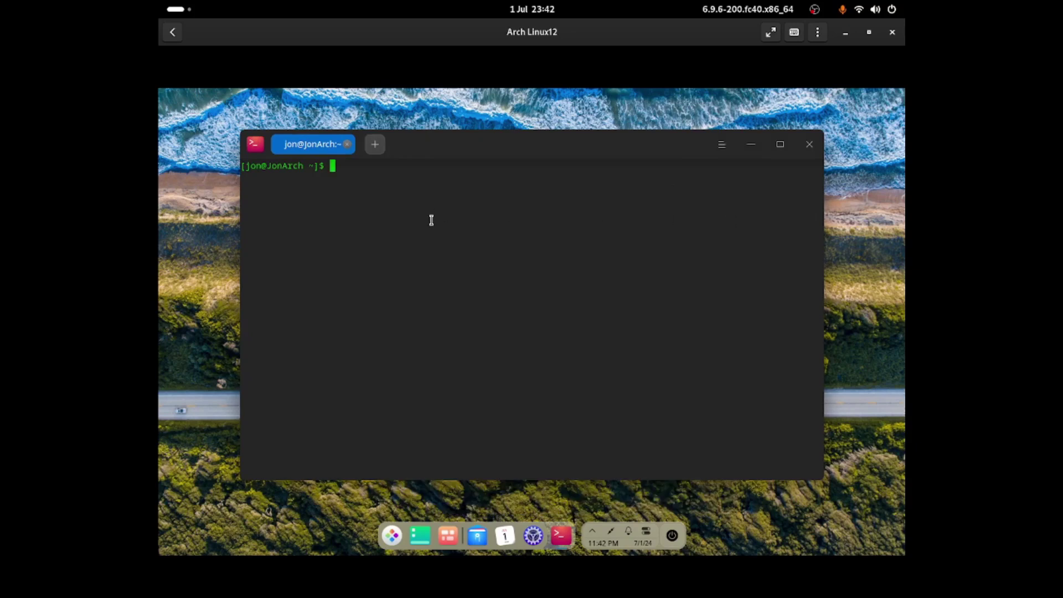
{"action": "type", "text": "neofetch"}
{"action": "key", "text": "Return"}
Highlight the 'OS: Arch Linux x86_64' and 'DE: Deepin 23' lines in the neofetch output
{"action": "left_click_drag", "start_coordinate": [464, 205], "coordinate": [642, 206]}
{"action": "left_click", "coordinate": [642, 207]}
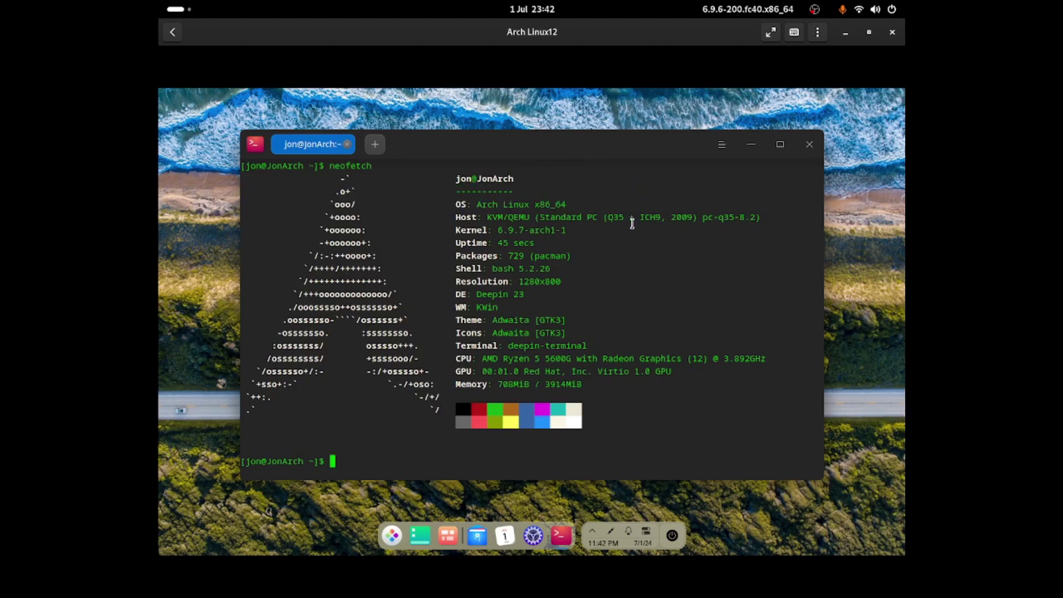
{"action": "mouse_move", "coordinate": [521, 301]}
{"action": "left_mouse_down"}
{"action": "mouse_move", "coordinate": [476, 294]}
{"action": "mouse_move", "coordinate": [507, 294]}
{"action": "left_mouse_up"}
{"action": "left_click", "coordinate": [524, 293]}
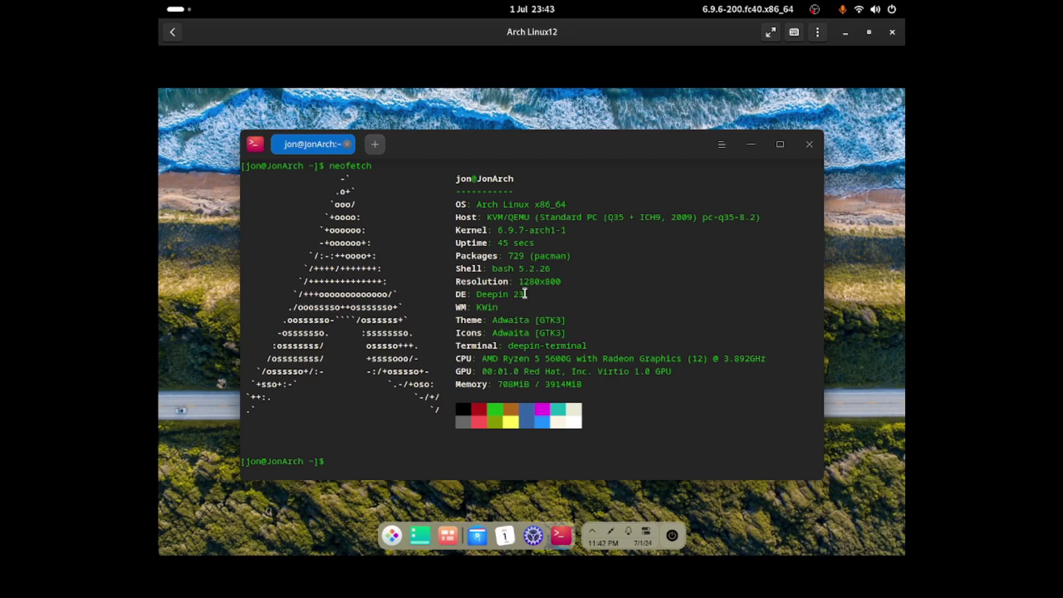